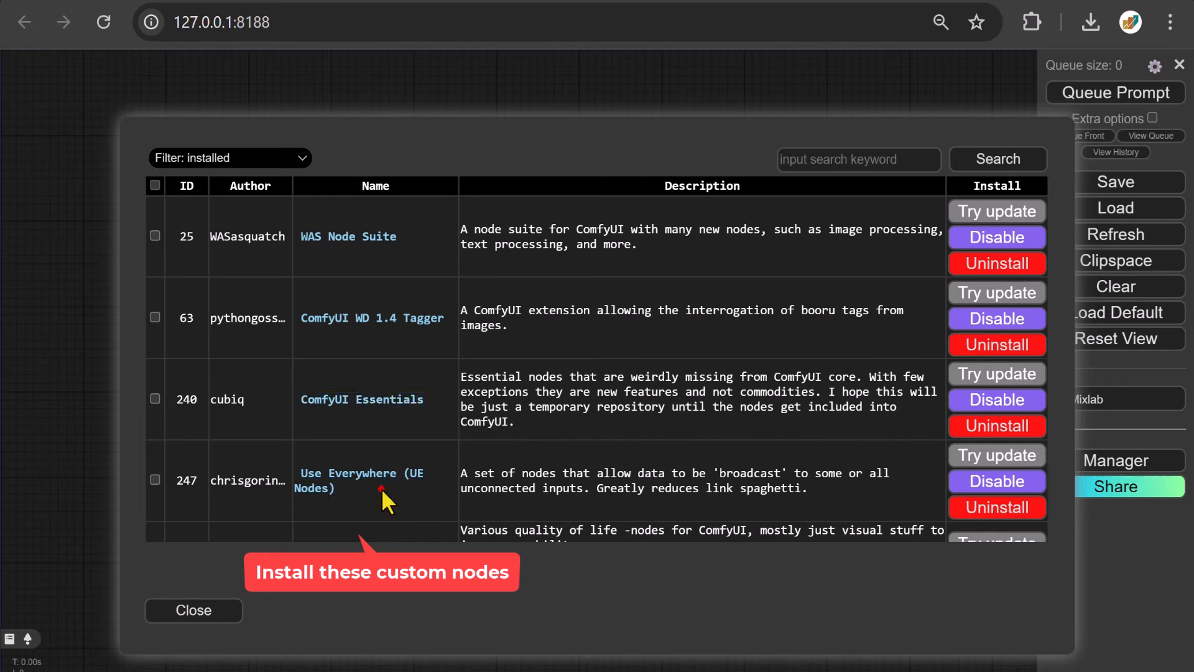
Review the installed custom nodes from KJNodes for ComfyUI down to ComfyUI Easy Use, and close the node manager.
scroll(291, 464, "down", 5)
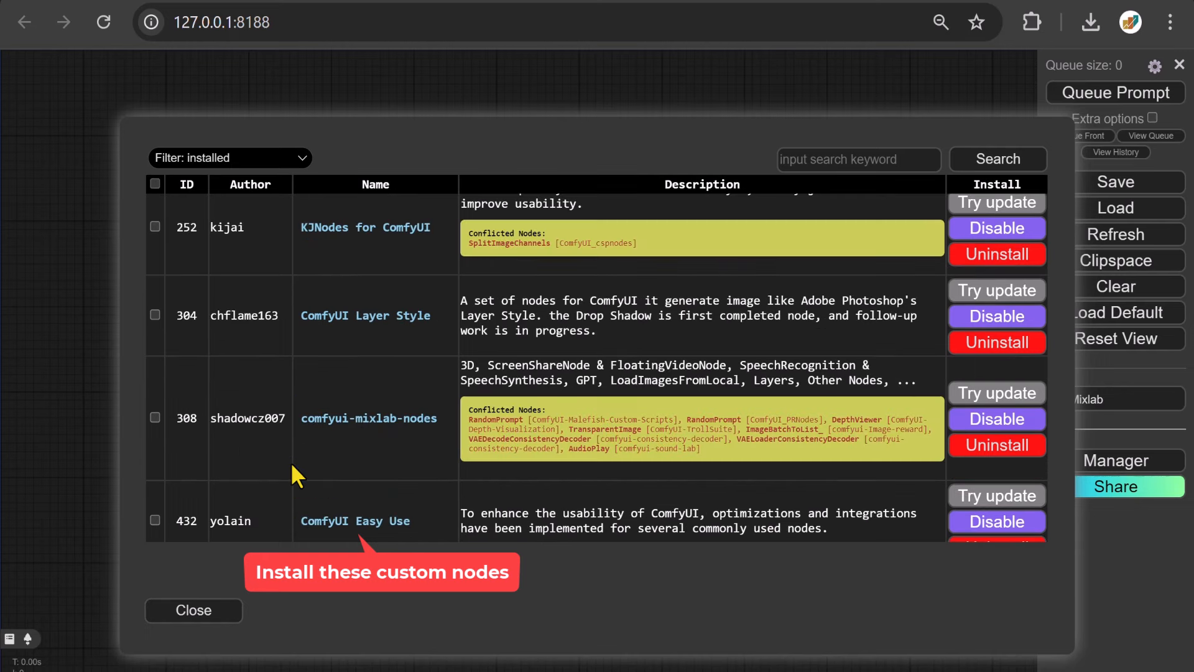
left_click_drag(447, 225, 318, 244)
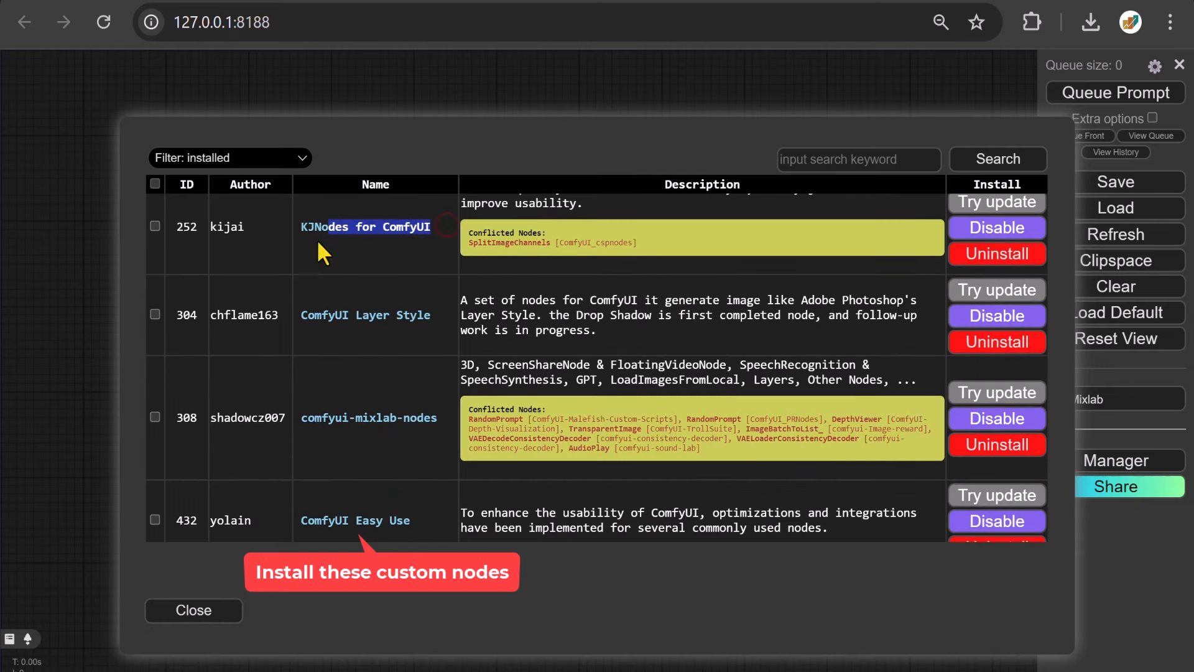
left_click_drag(451, 311, 292, 316)
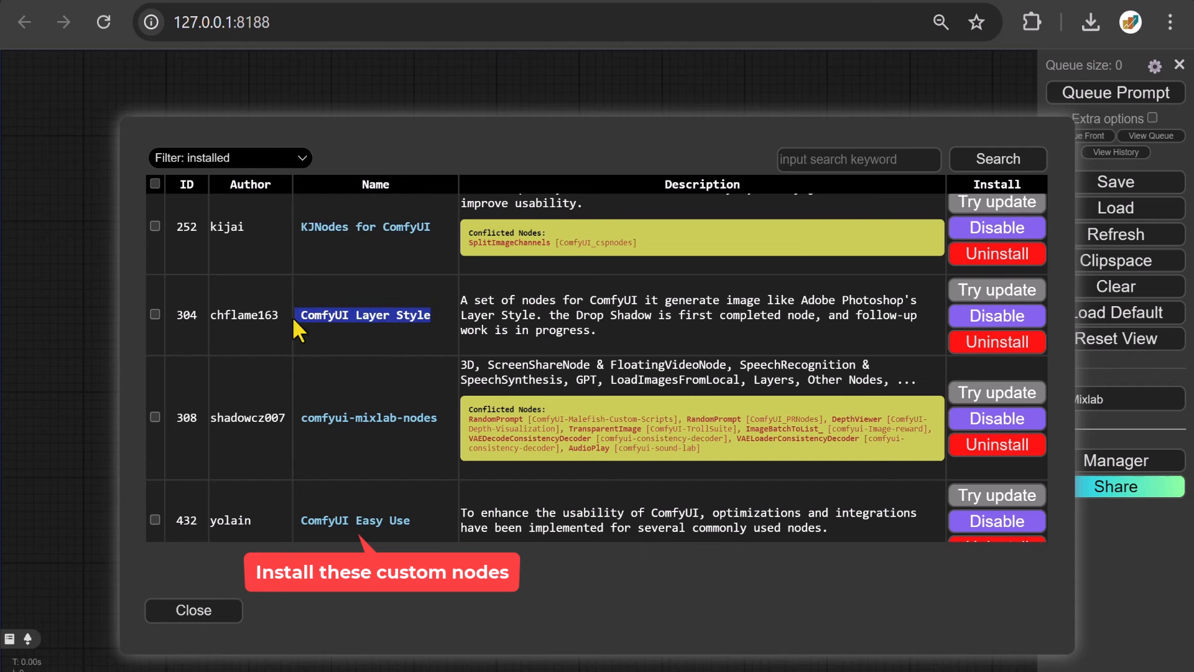
left_click_drag(441, 416, 296, 427)
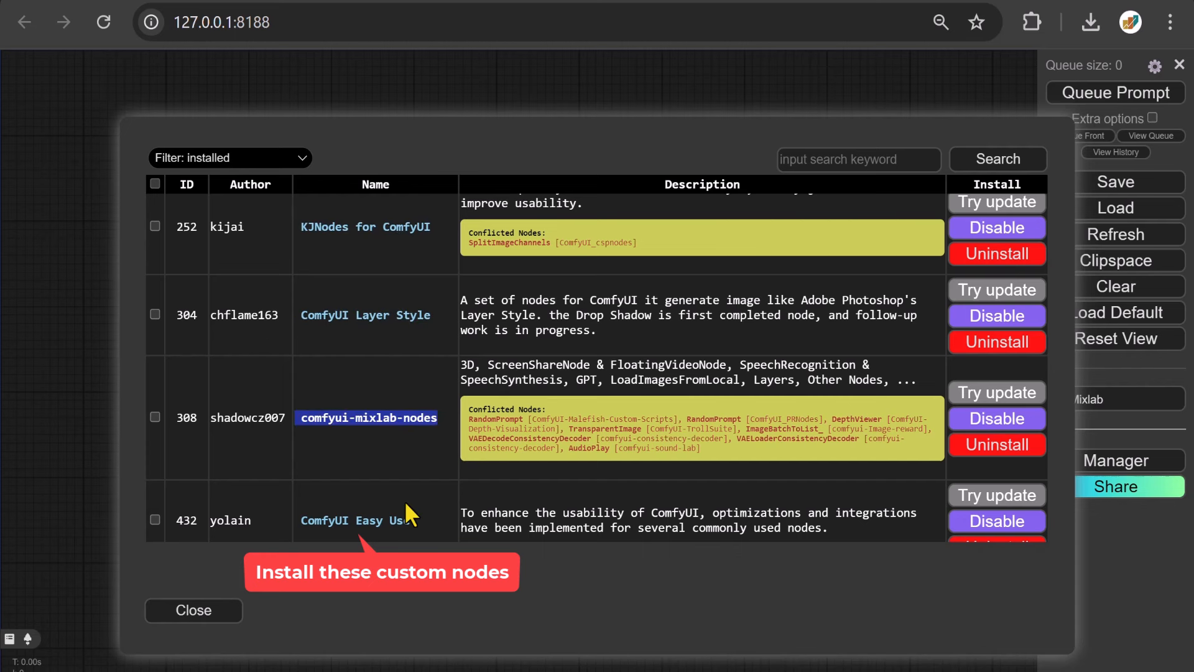
left_click_drag(406, 505, 301, 525)
scroll(297, 524, "down", 1)
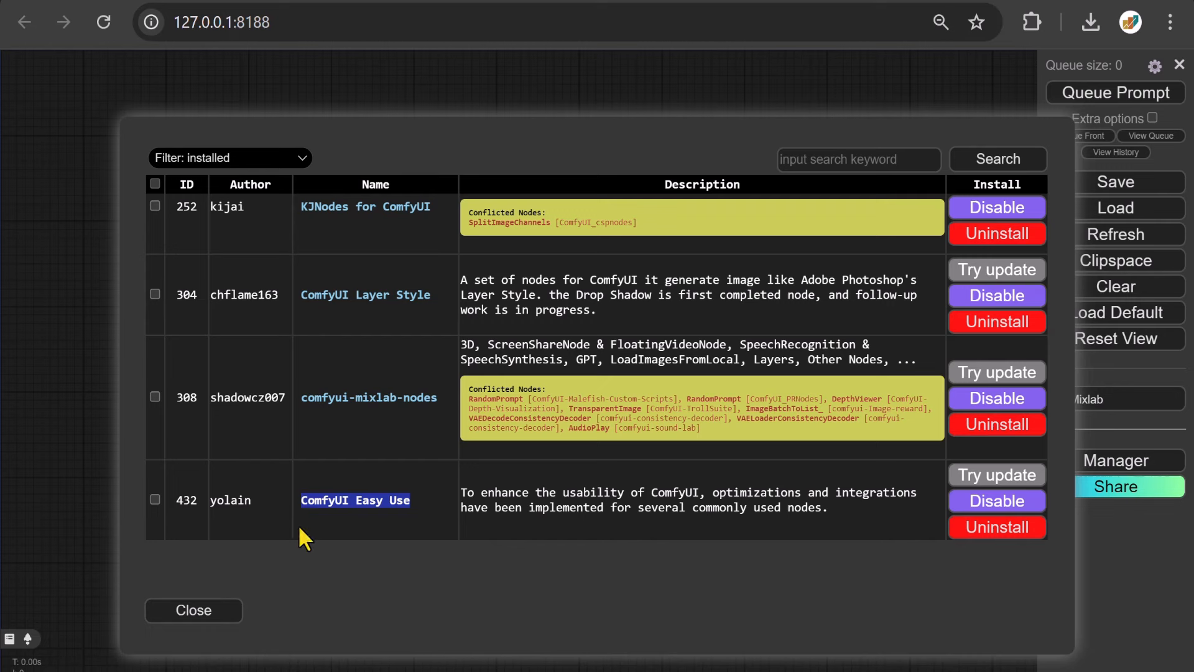
left_click(192, 612)
left_click(518, 598)
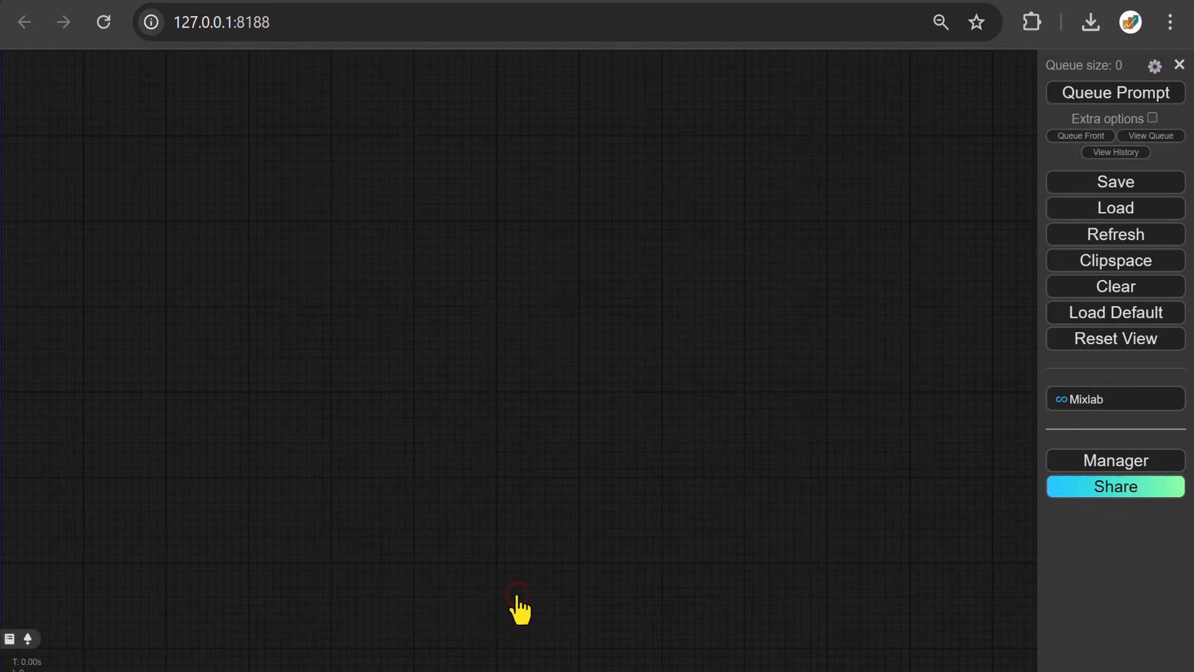
Search for SamplerCustom and add a SamplerCustomAdvanced node to the empty canvas.
double_click(154, 303)
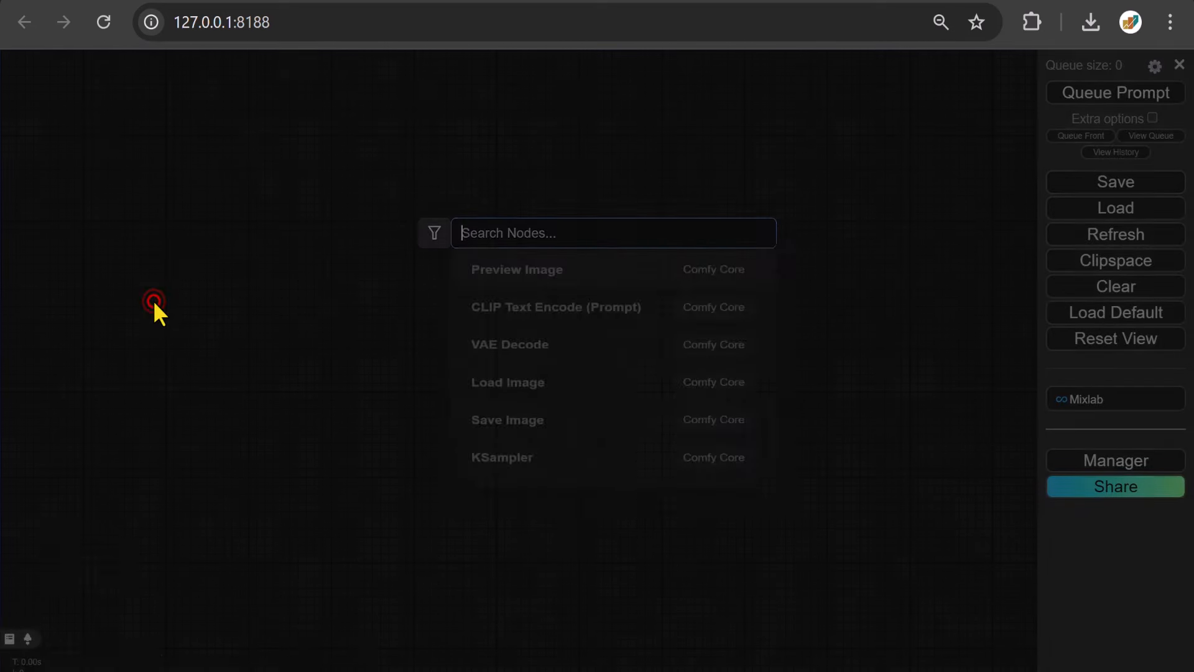
type("Samp")
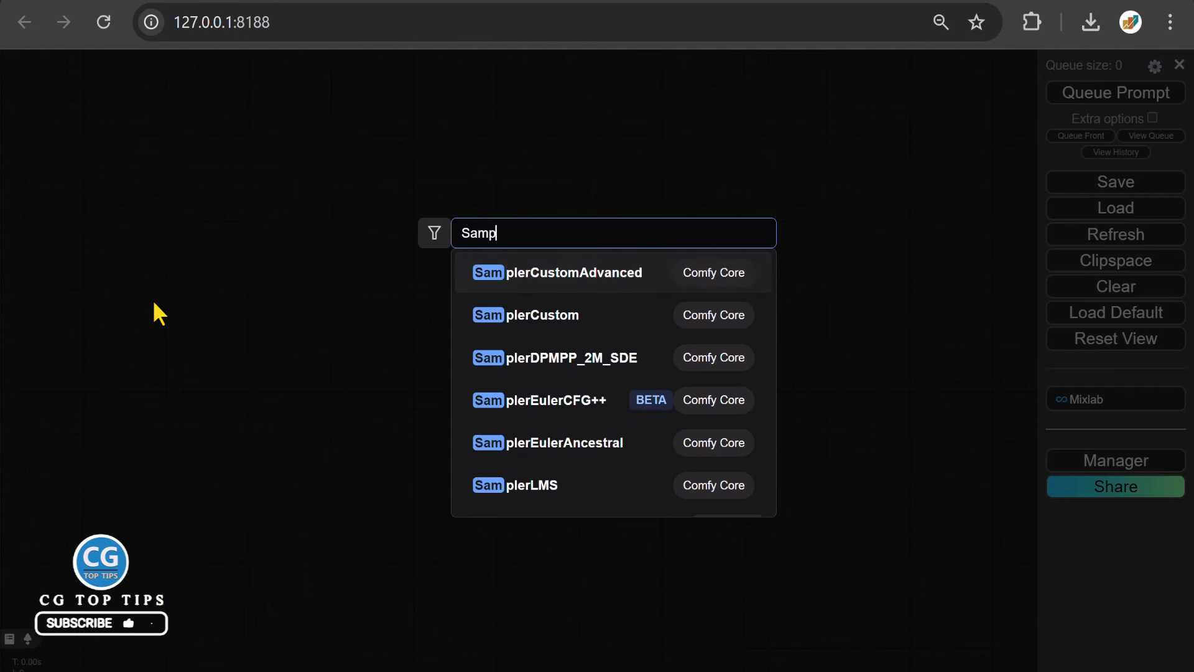
type("lerCustom")
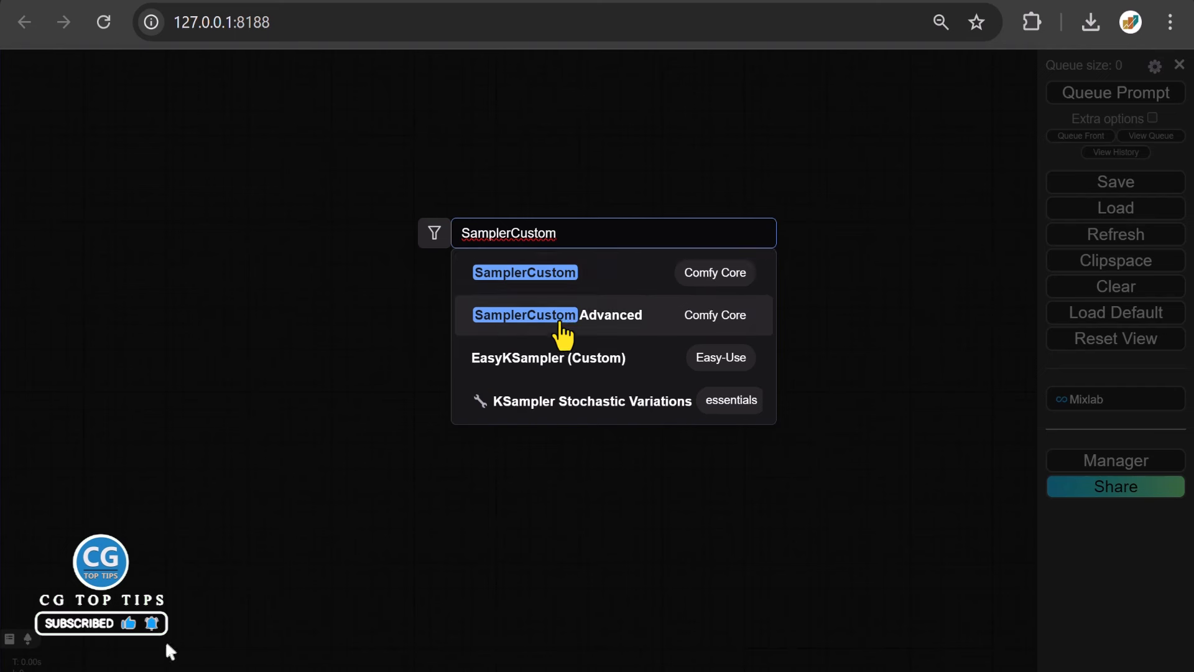
left_click(539, 321)
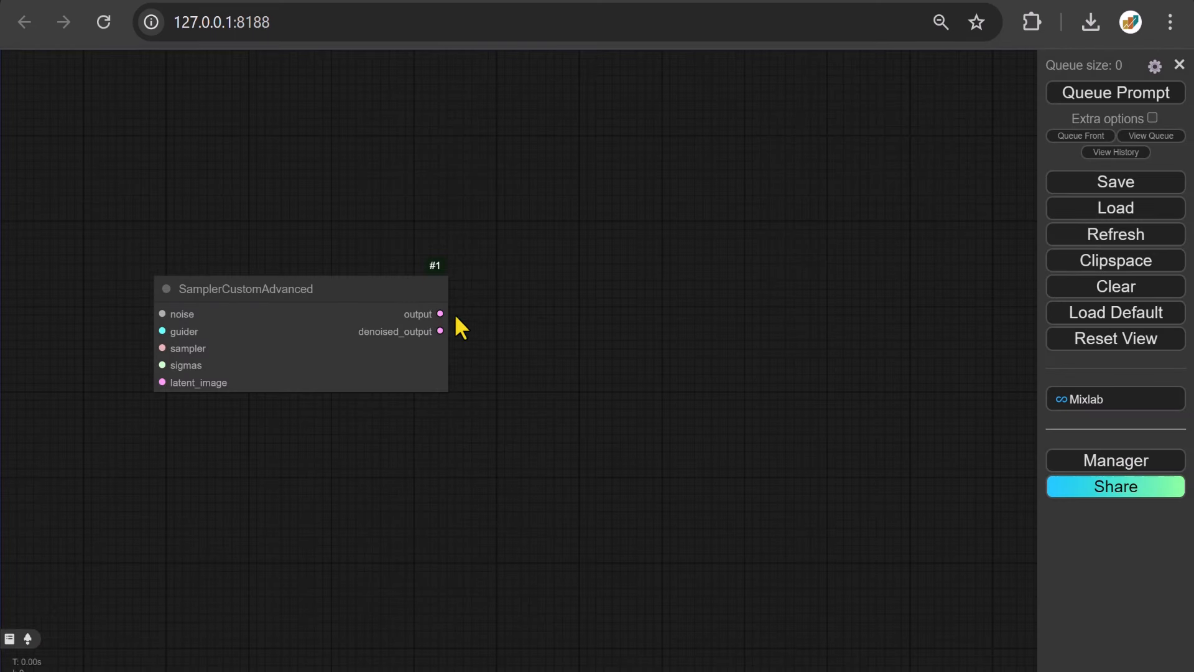
Add a VAE Decode node fed by the SamplerCustomAdvanced node's output and place it beside that node.
left_click_drag(440, 313, 539, 293)
left_click(529, 387)
left_click(560, 301)
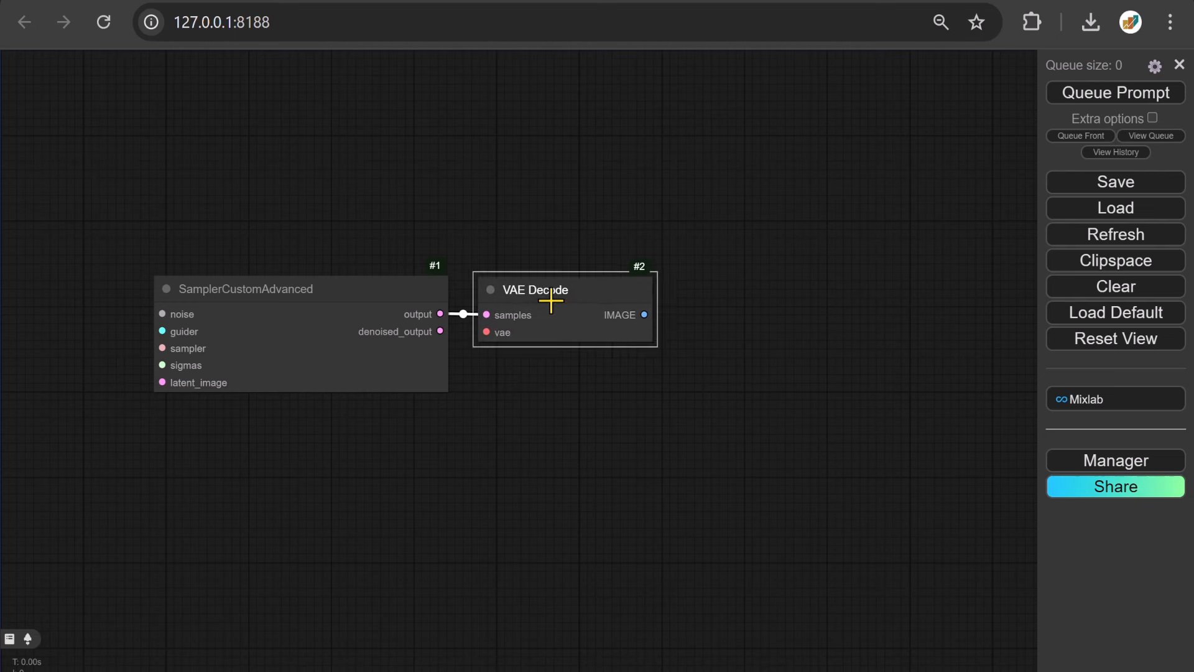
Add a Preview Image node fed by VAE Decode's IMAGE output, place it alongside and enlarge it.
left_click_drag(647, 315, 691, 298)
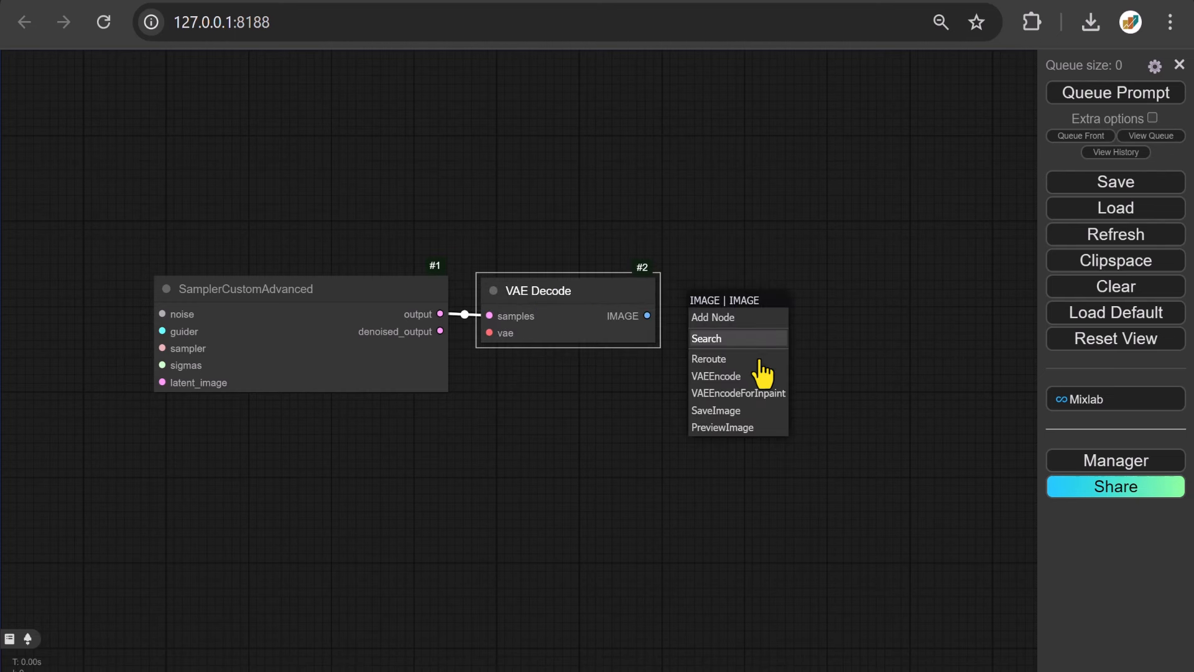
left_click(745, 428)
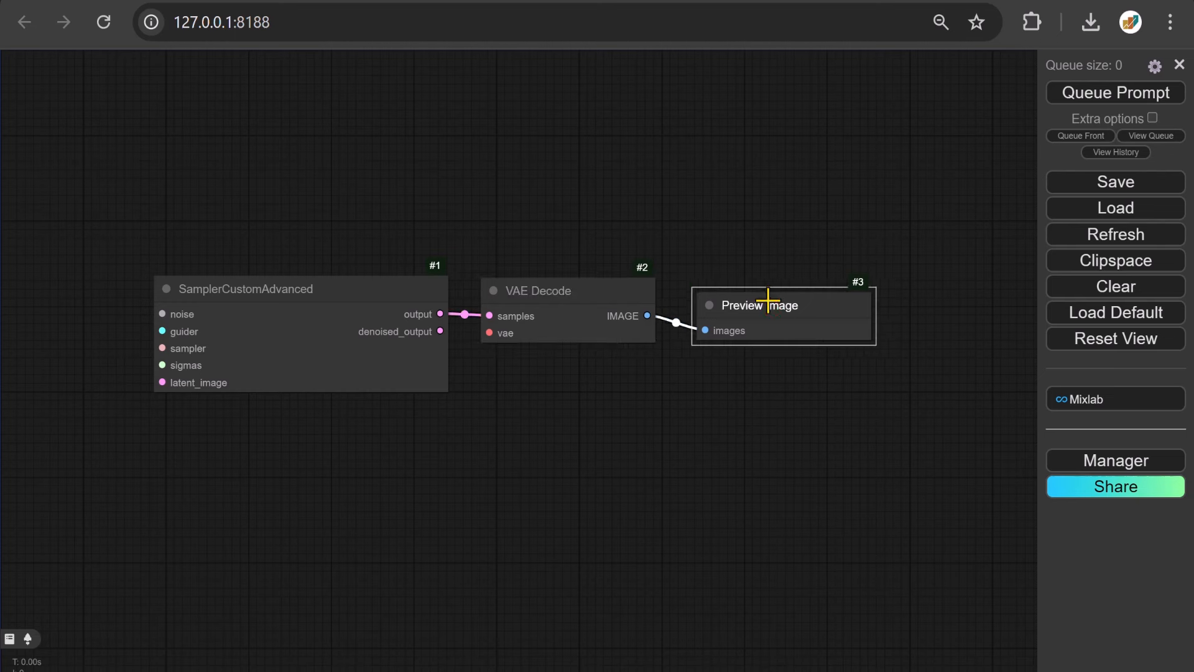
left_click_drag(771, 301, 754, 288)
left_click_drag(862, 331, 1063, 555)
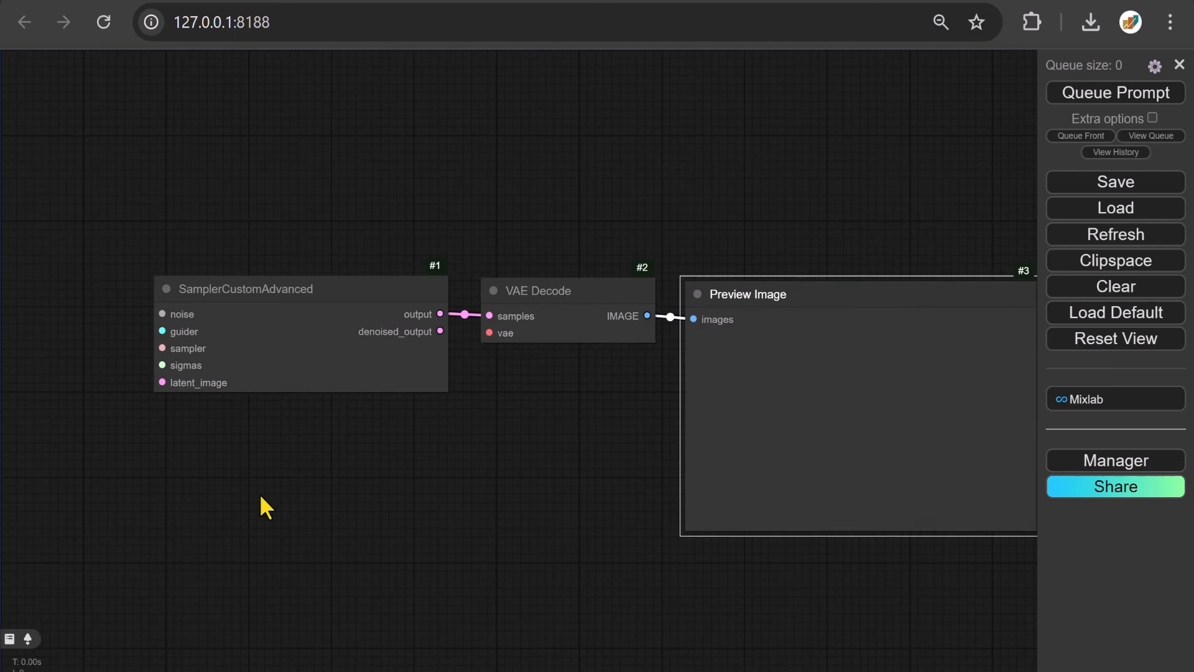
Add a RandomNoise node connected to the SamplerCustomAdvanced noise input and place it above and to the left of the sampler.
left_click_drag(254, 487, 980, 479)
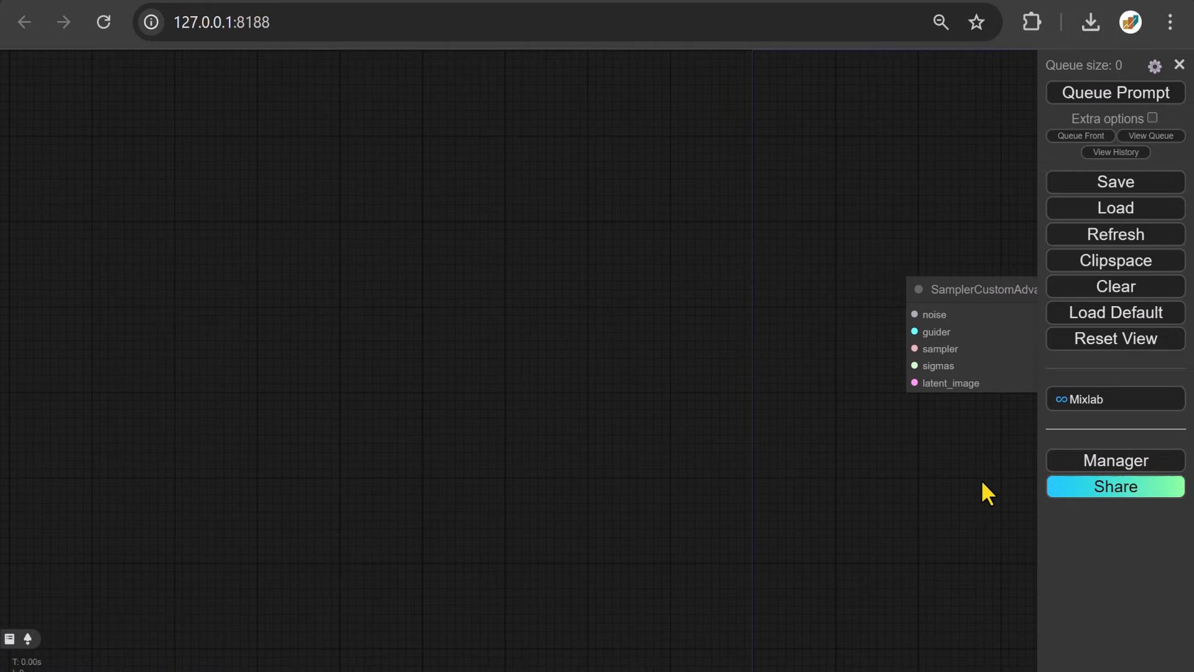
left_click_drag(916, 313, 663, 72)
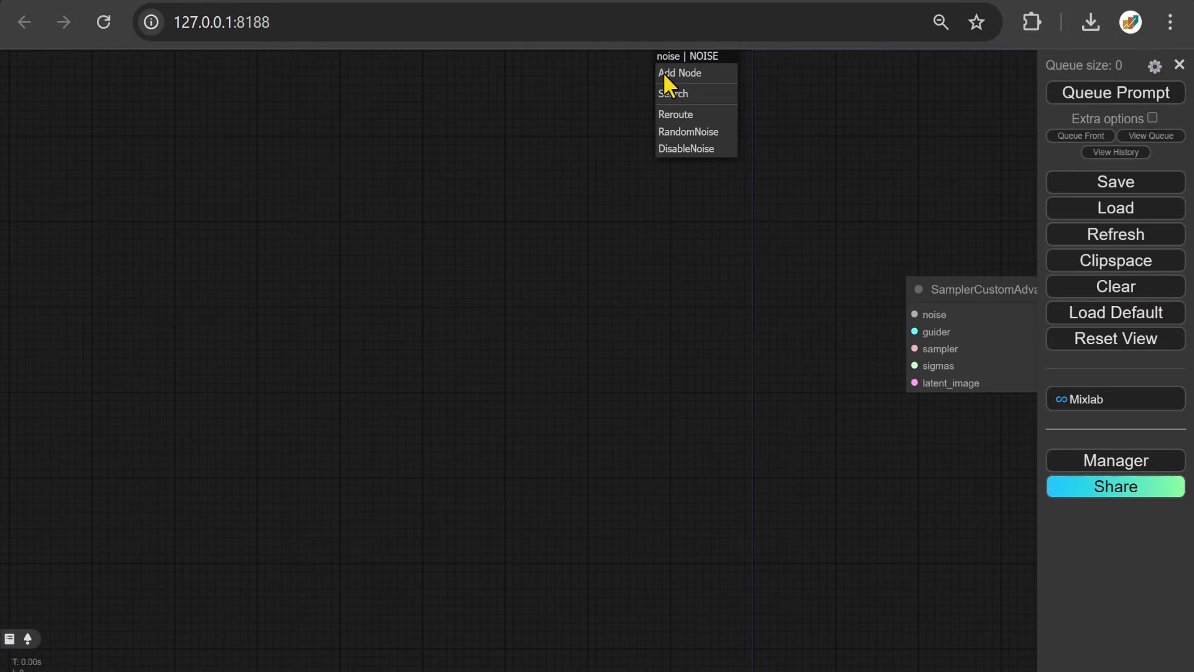
left_click(687, 131)
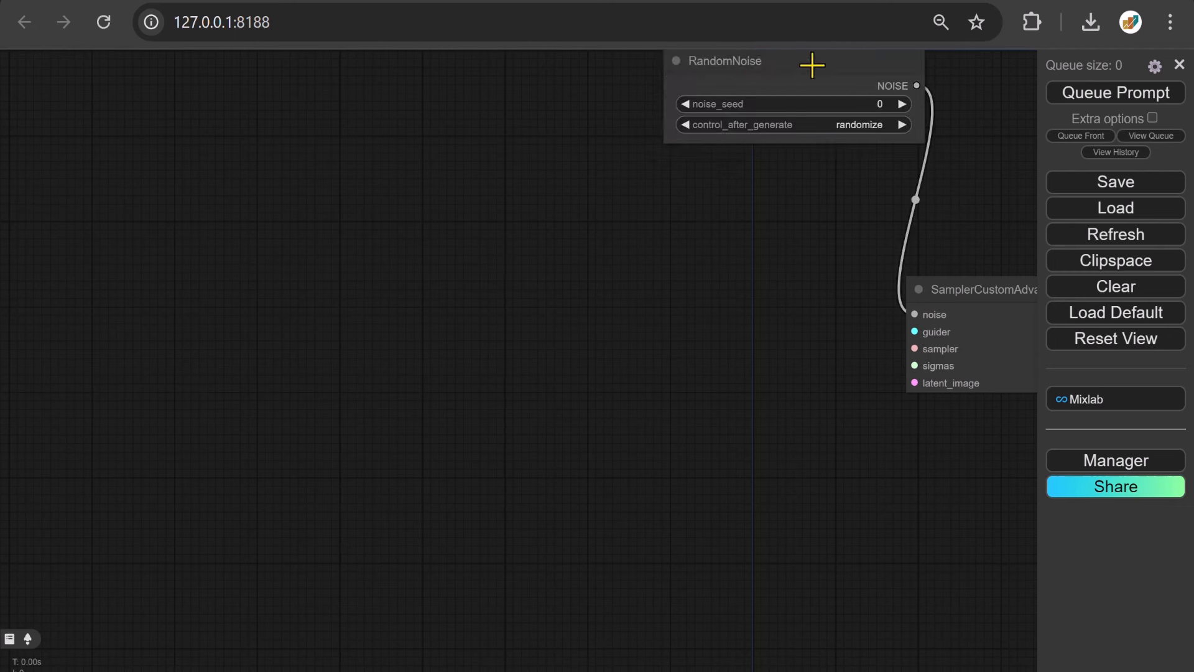
left_click_drag(811, 64, 613, 75)
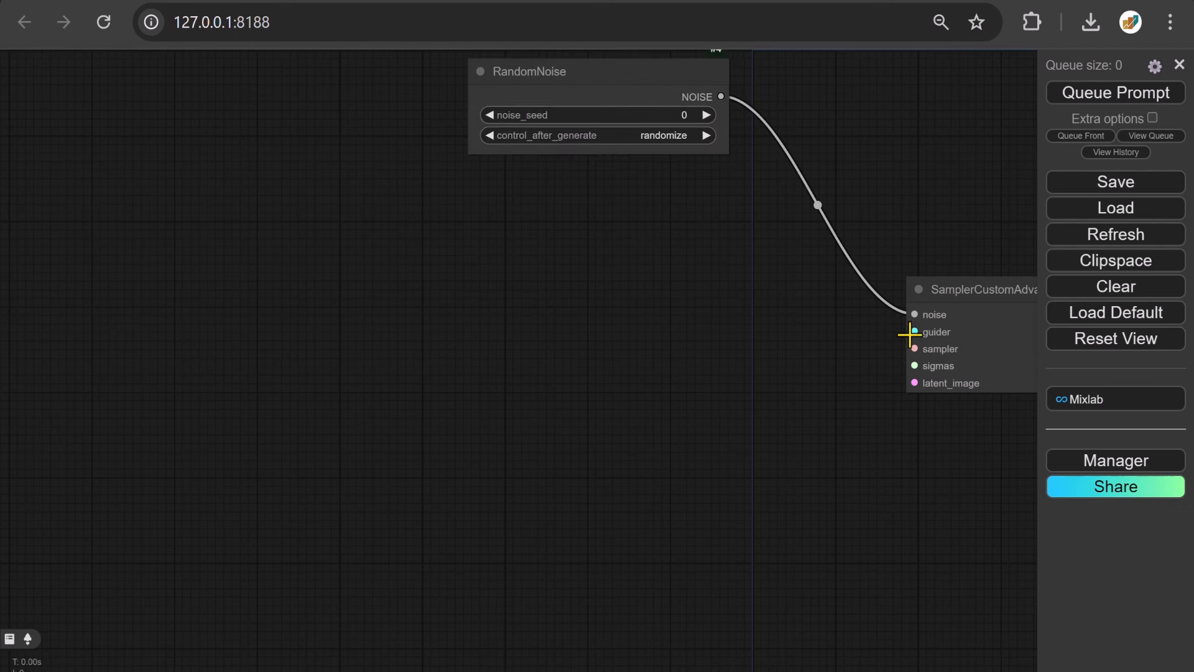
Add a CFGGuider node connected to the sampler's guider input and place it below RandomNoise.
left_click_drag(914, 331, 603, 190)
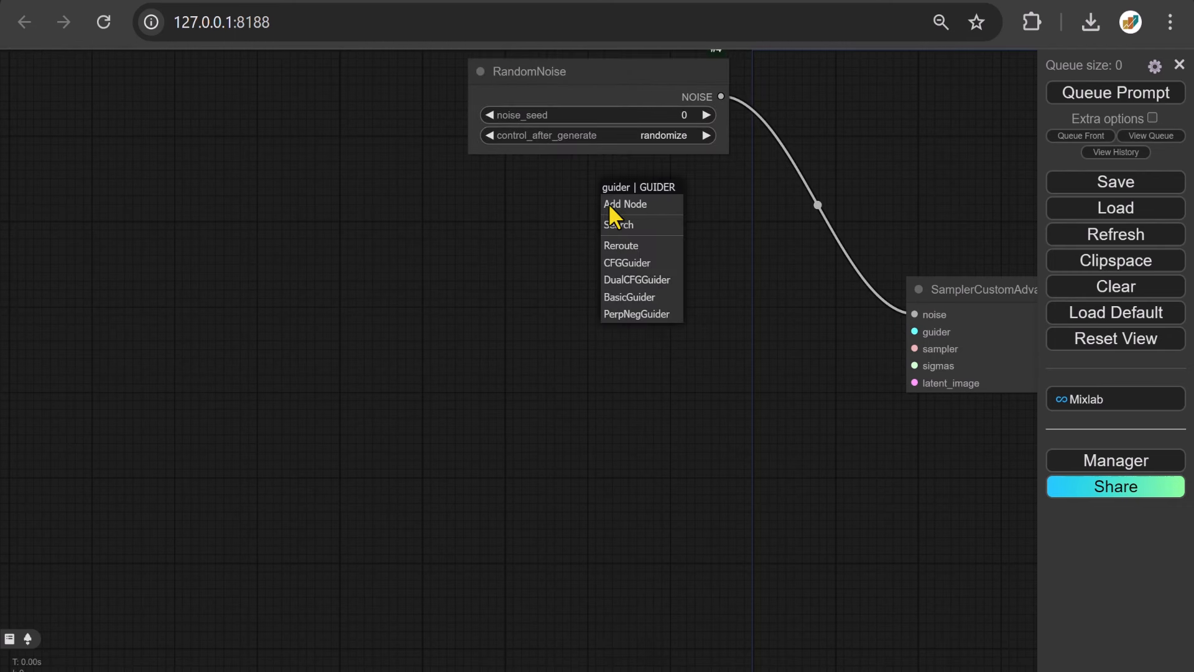
left_click(628, 263)
left_click_drag(762, 197, 628, 201)
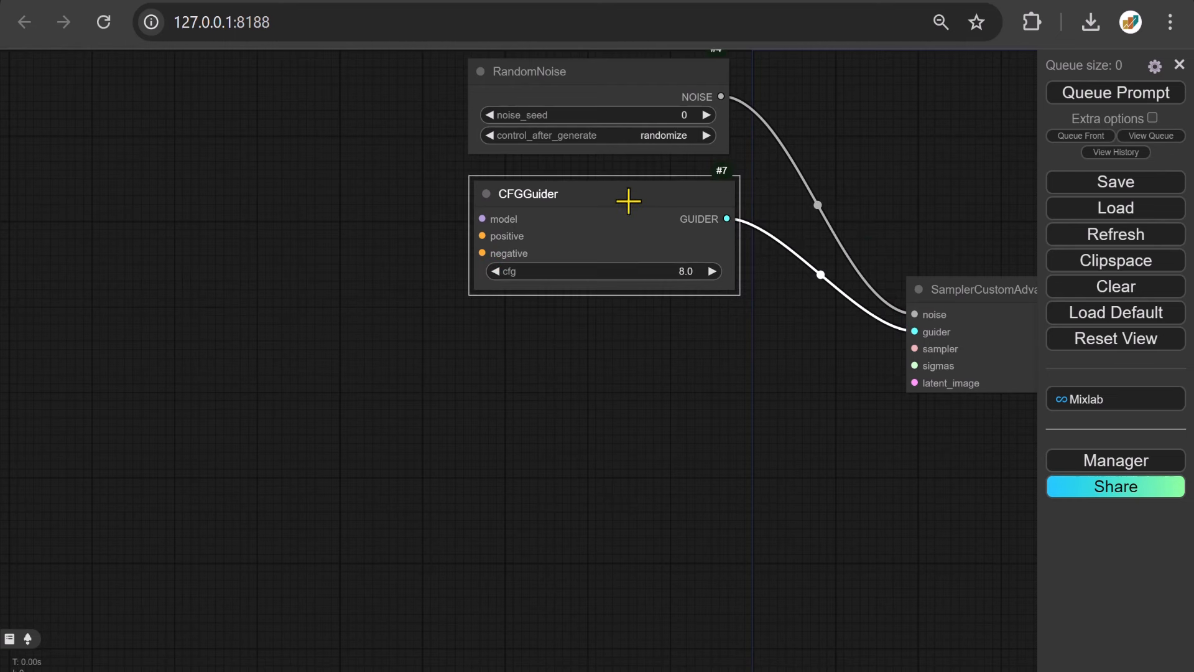
Add a KSamplerSelect node connected to the sampler input of SamplerCustomAdvanced and place it below CFGGuider.
left_click_drag(916, 349, 658, 360)
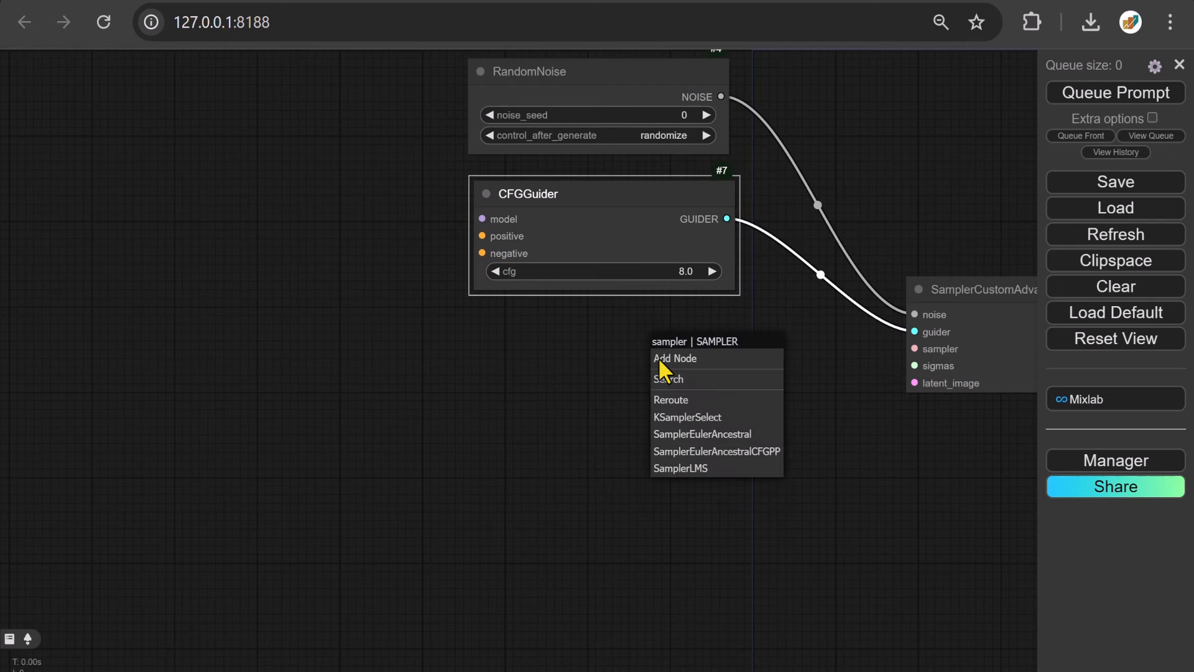
left_click(699, 423)
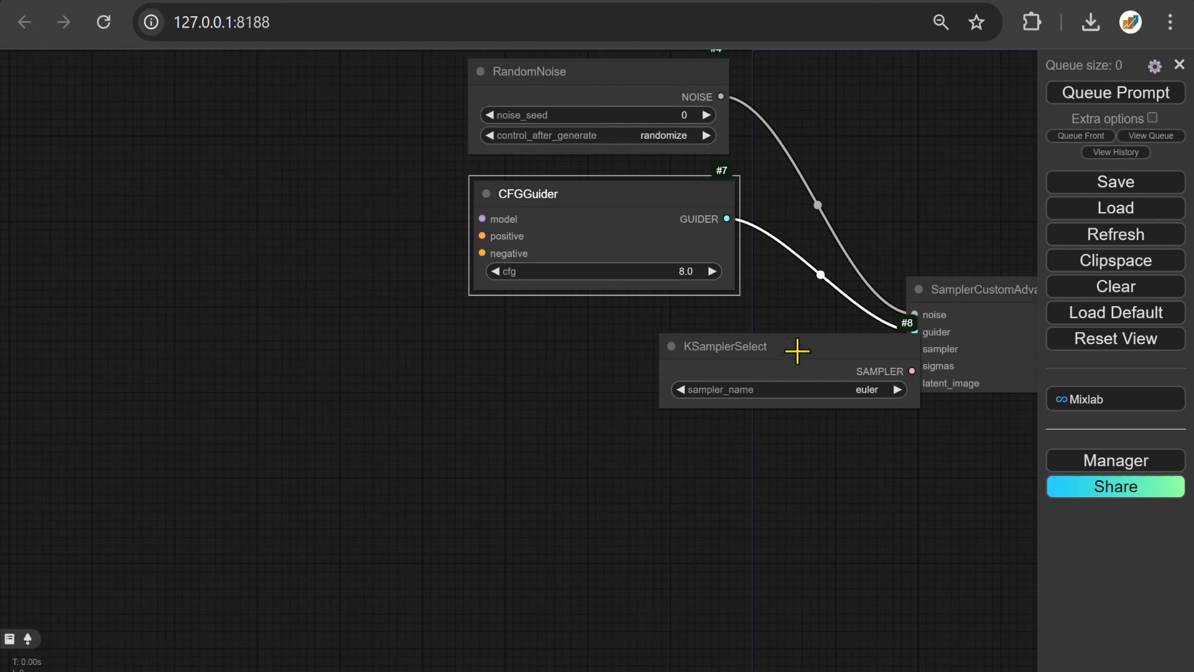
left_click_drag(796, 349, 610, 336)
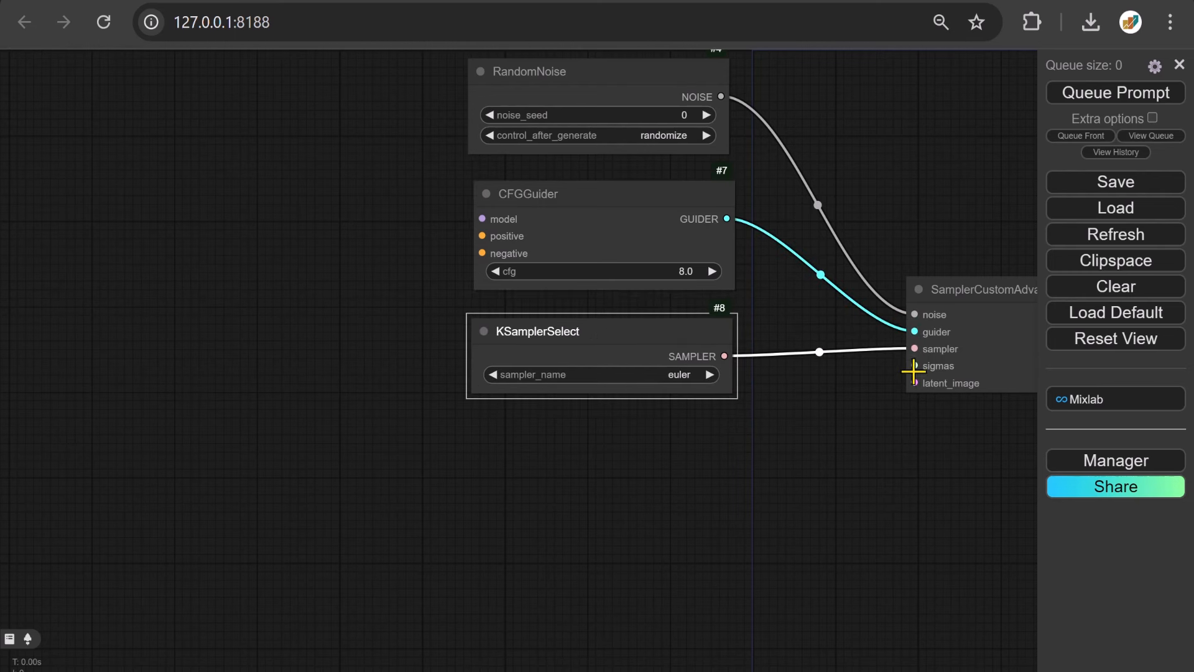
Add a BasicScheduler node connected to the sampler's sigmas input and place it below KSamplerSelect.
left_click_drag(913, 371, 693, 448)
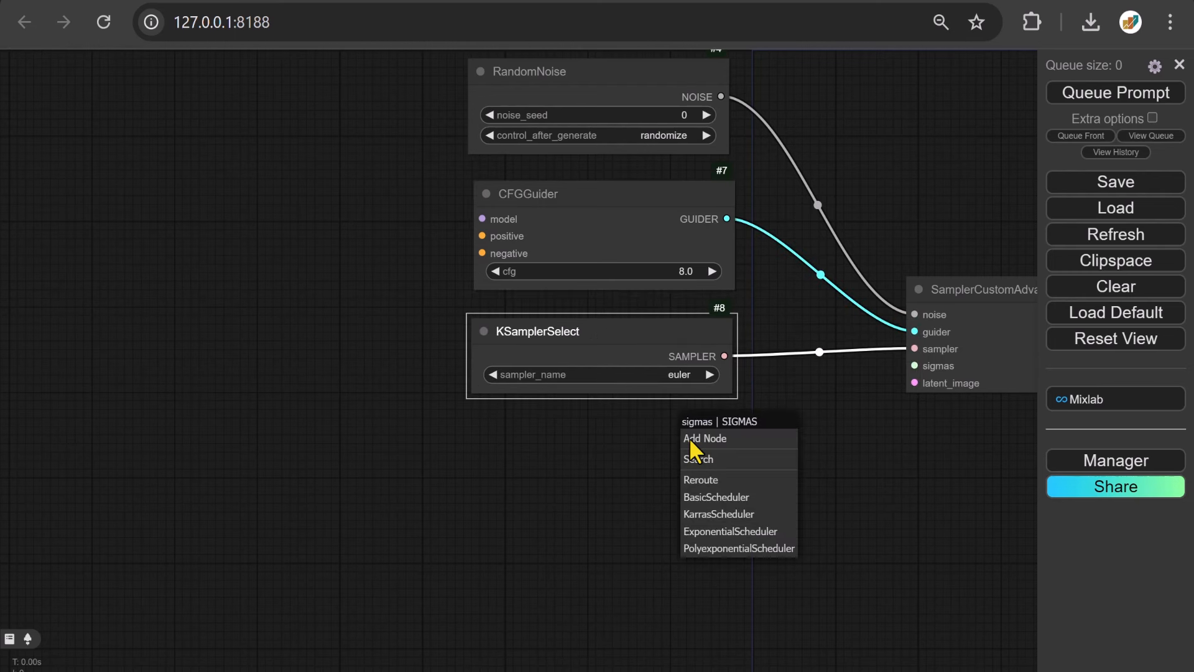
left_click(720, 497)
left_click_drag(800, 435, 589, 448)
Add an Empty Latent Image node connected to the sampler's latent_image input and place it below BasicScheduler.
left_click_drag(915, 384, 728, 576)
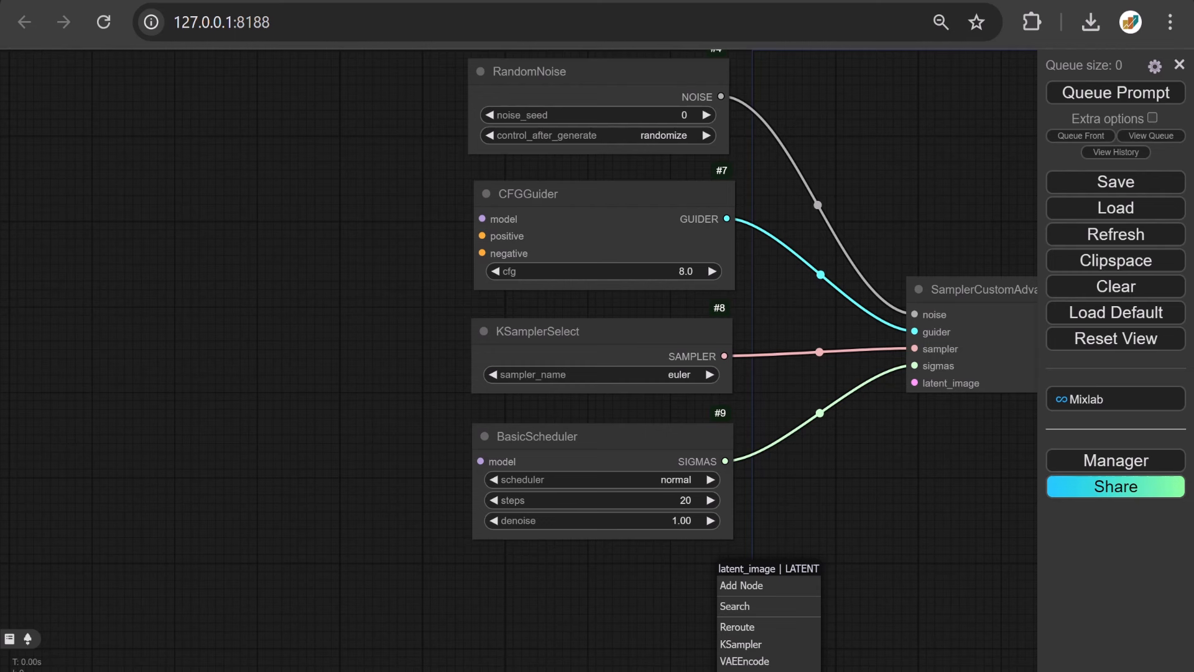
left_click(756, 670)
left_click_drag(935, 589, 685, 601)
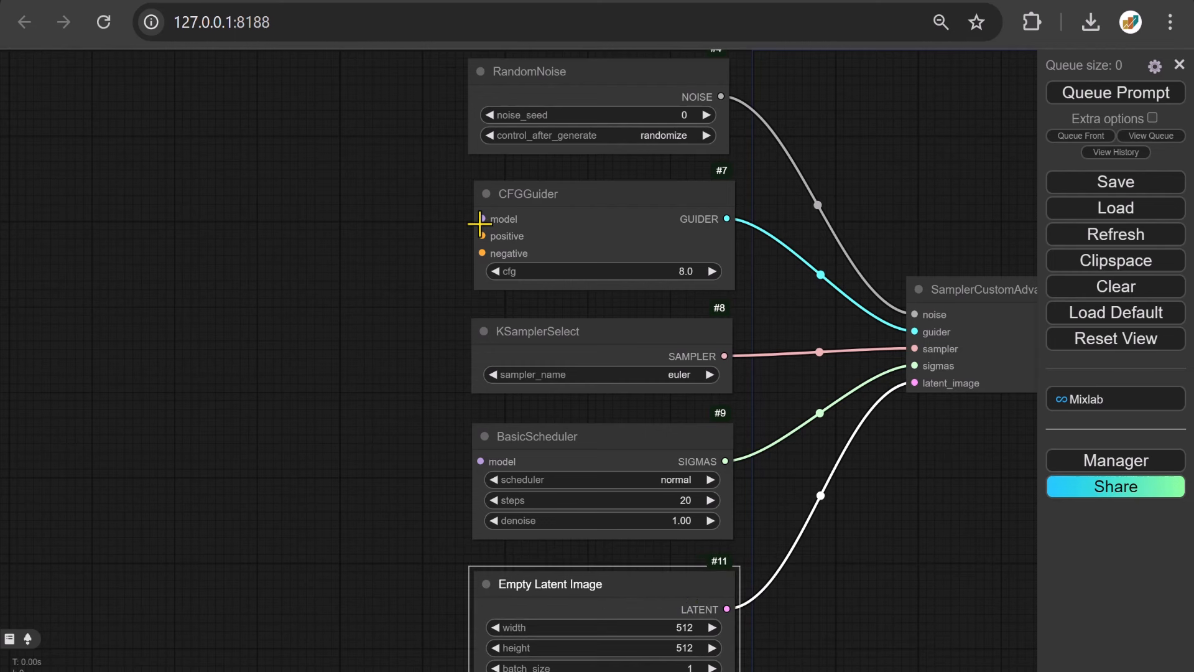
Add a Load Diffusion Model node left of RandomNoise, widen it, and connect its MODEL output to the CFGGuider and BasicScheduler model inputs.
left_click_drag(480, 218, 215, 95)
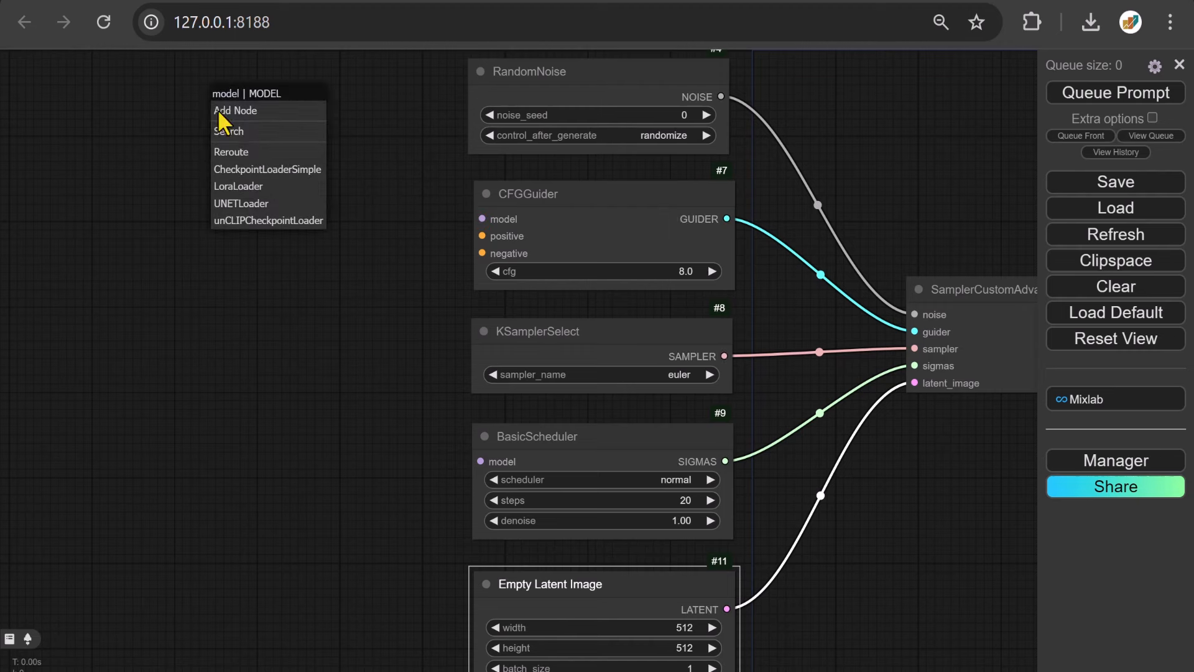
left_click(275, 133)
type("load ")
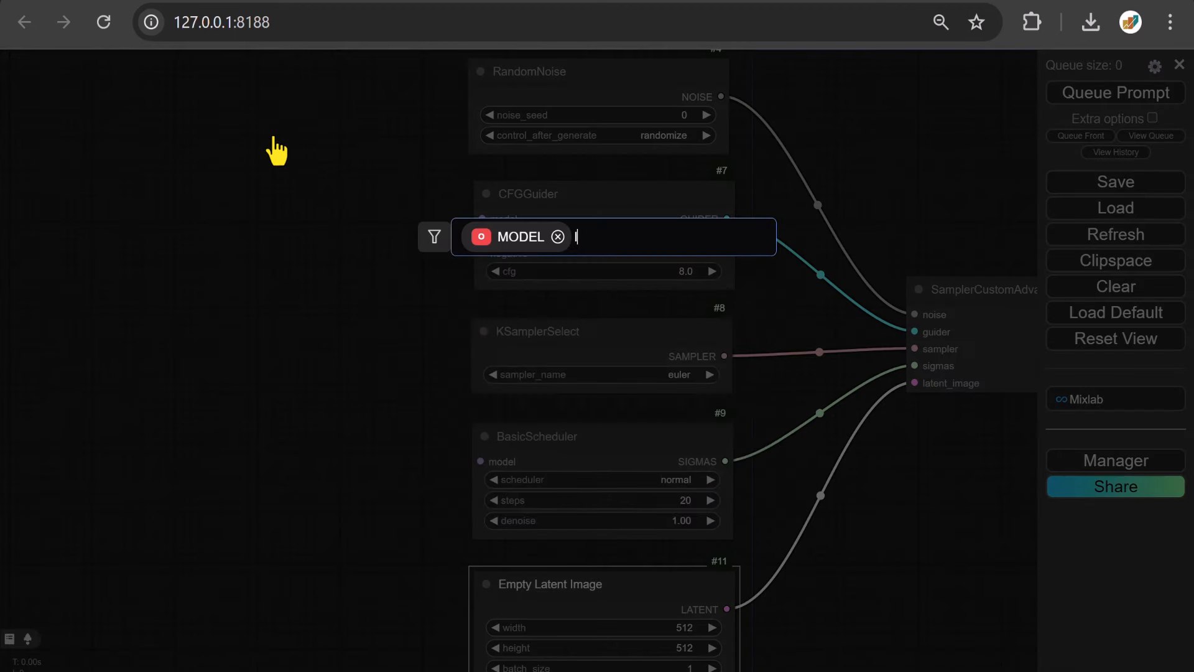
type("diffu")
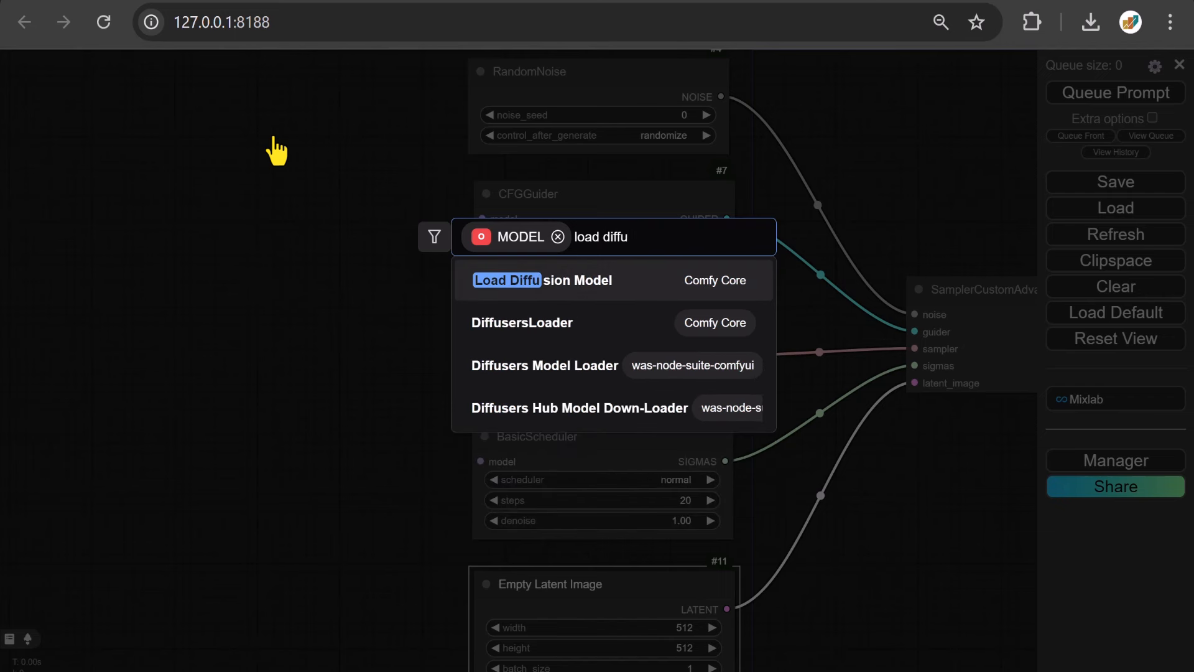
left_click(540, 287)
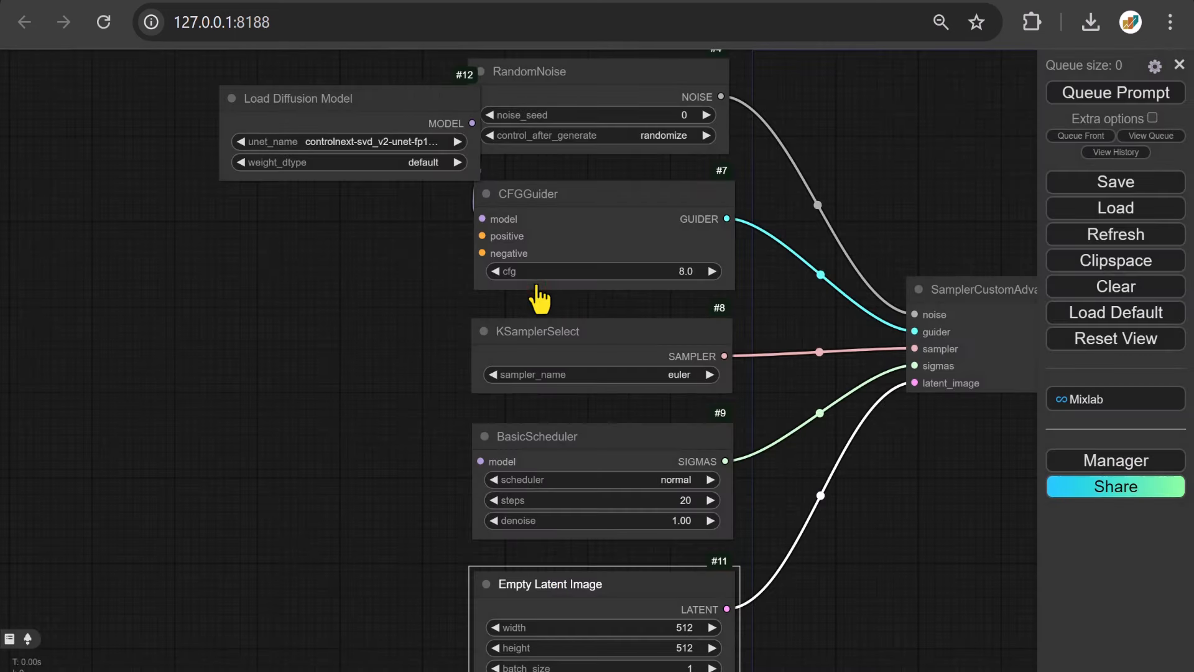
left_click_drag(429, 96, 230, 83)
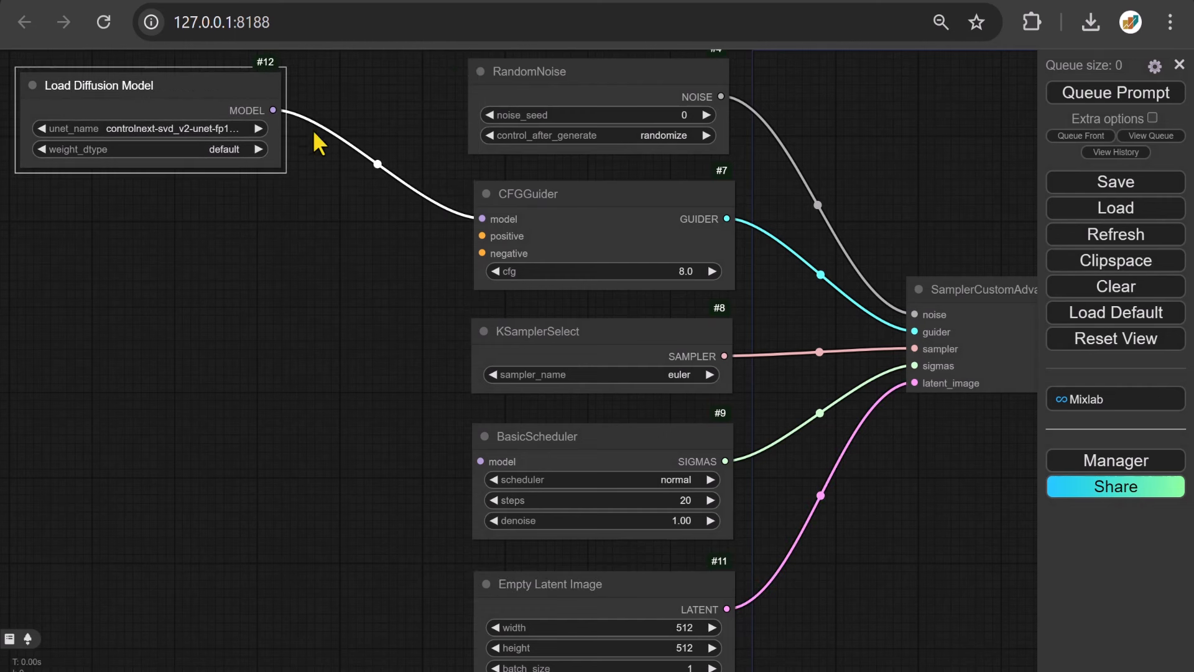
left_click_drag(272, 161, 354, 164)
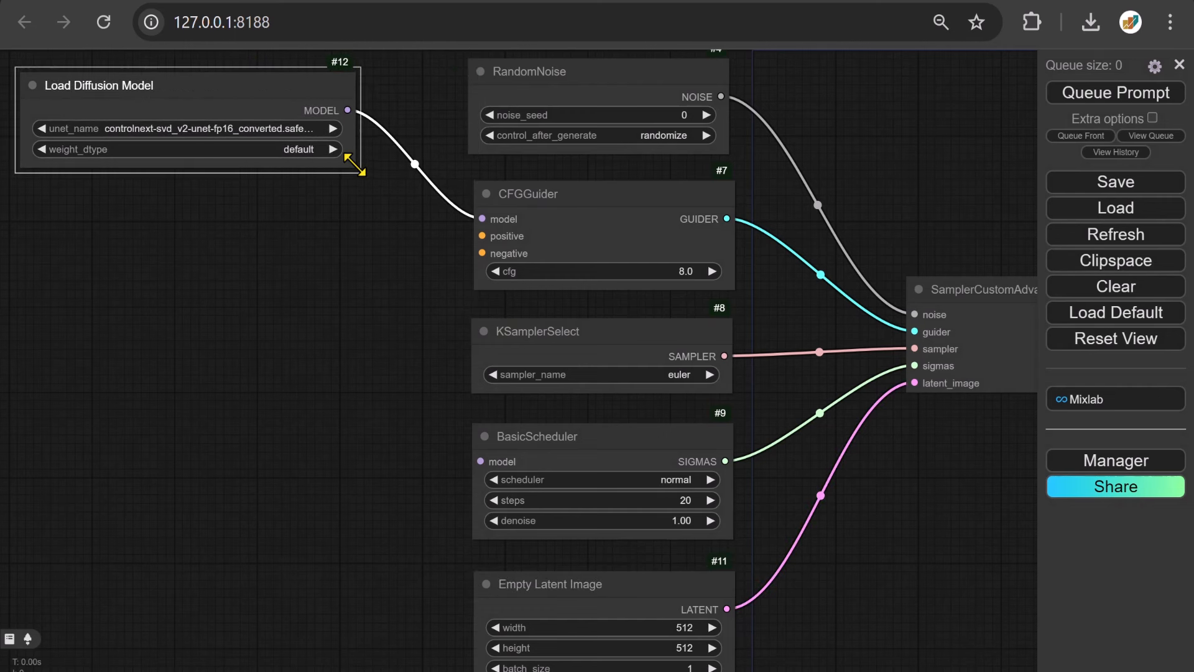
left_click_drag(347, 110, 481, 461)
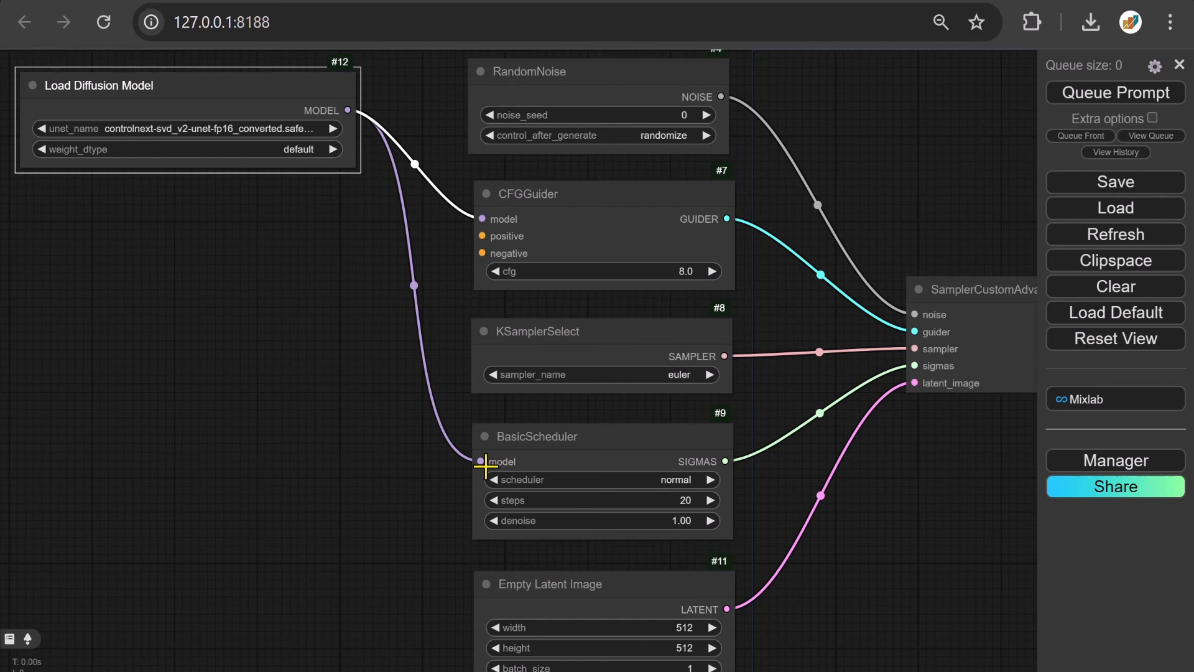
Add a ControlNetInpaintingAliMamaApply node below Load Diffusion Model and connect its positive and negative outputs to the matching CFGGuider inputs.
left_click_drag(473, 235, 264, 233)
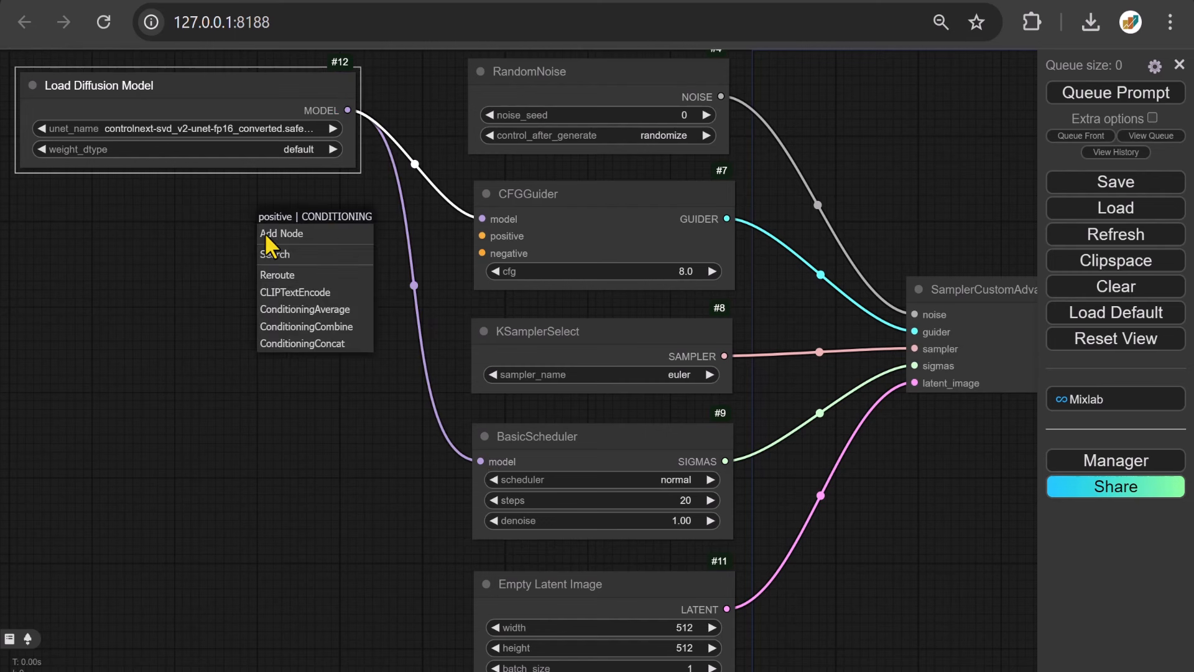
left_click(302, 255)
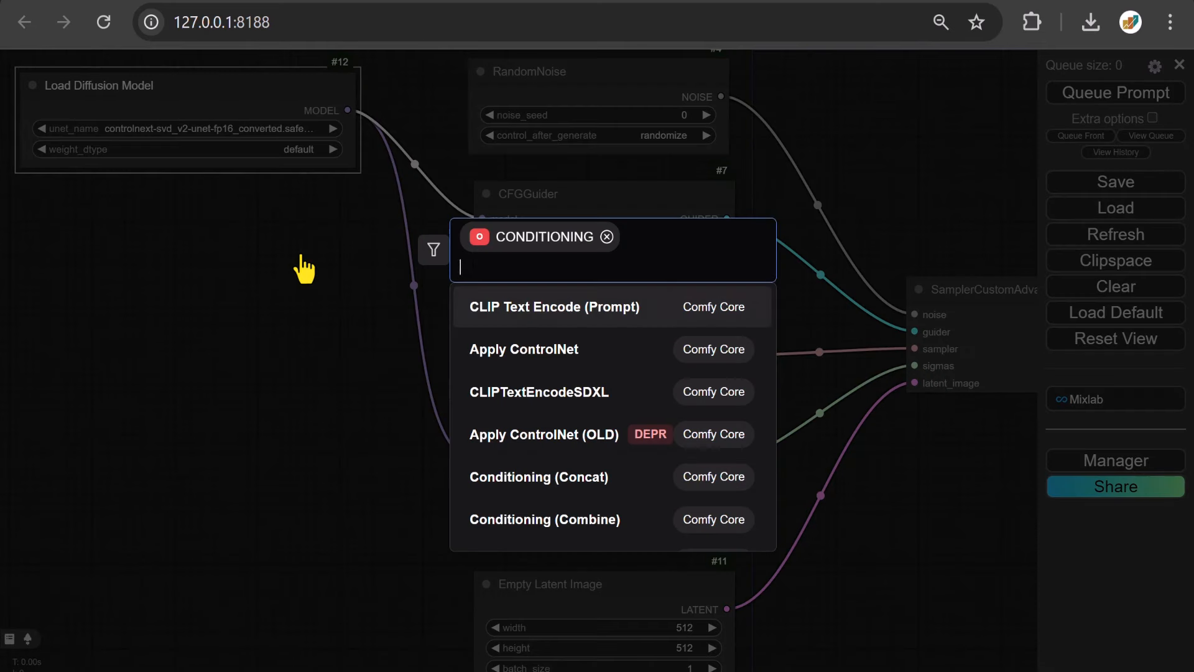
type("controlnet")
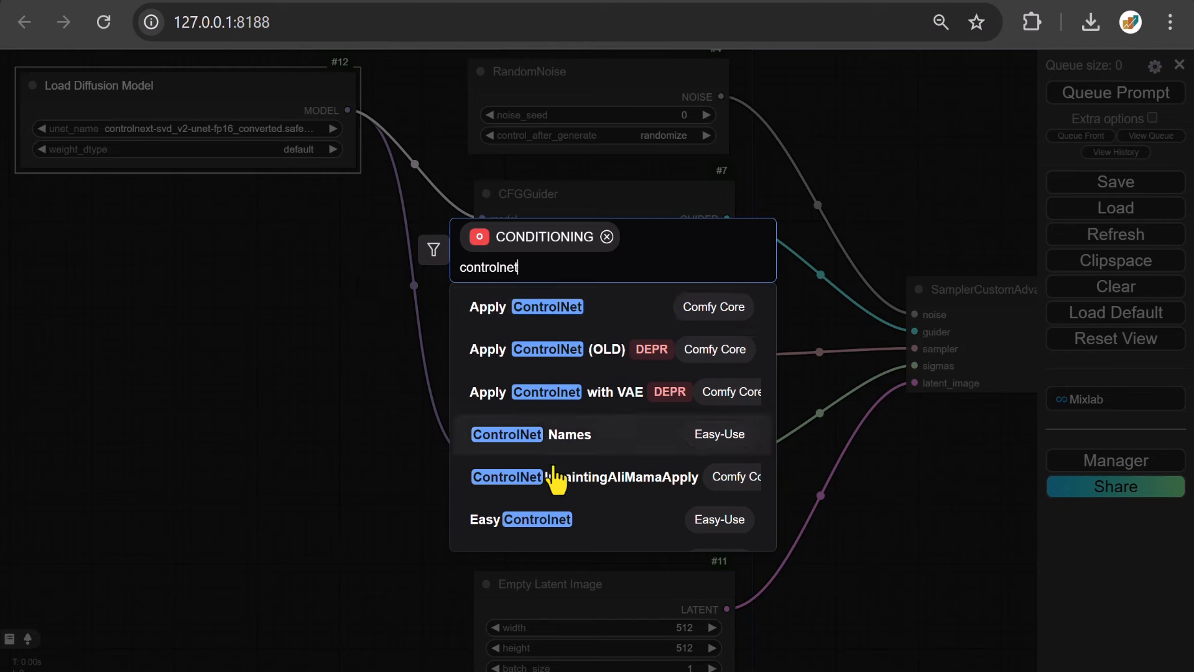
left_click(524, 491)
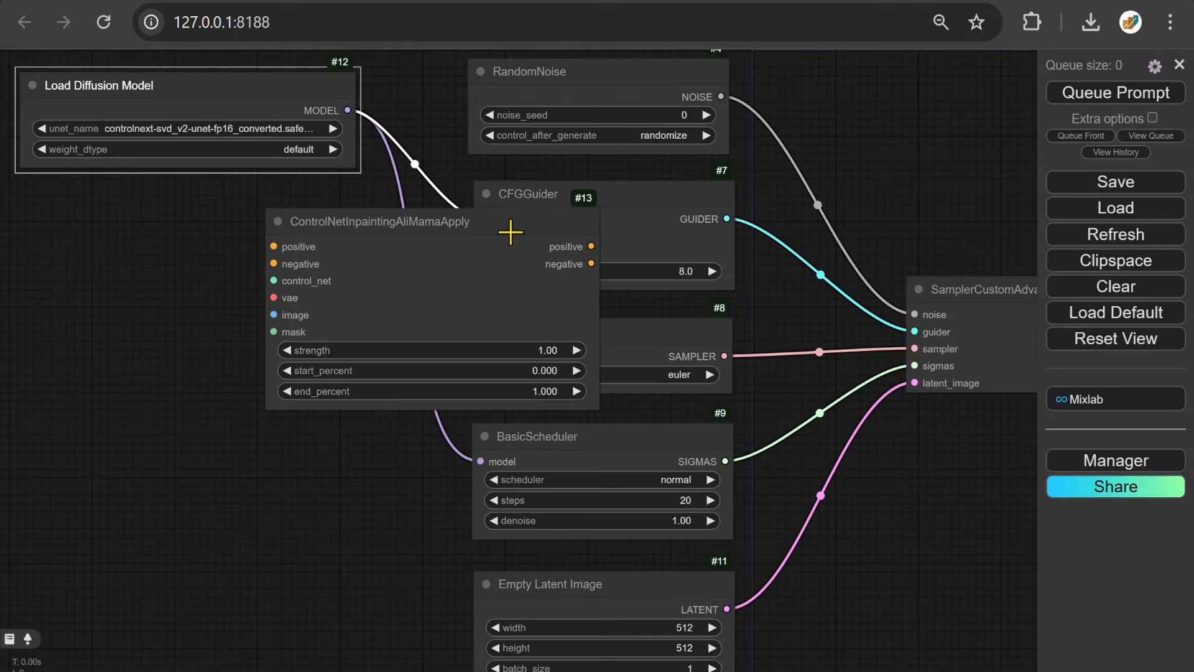
left_click_drag(514, 225, 266, 211)
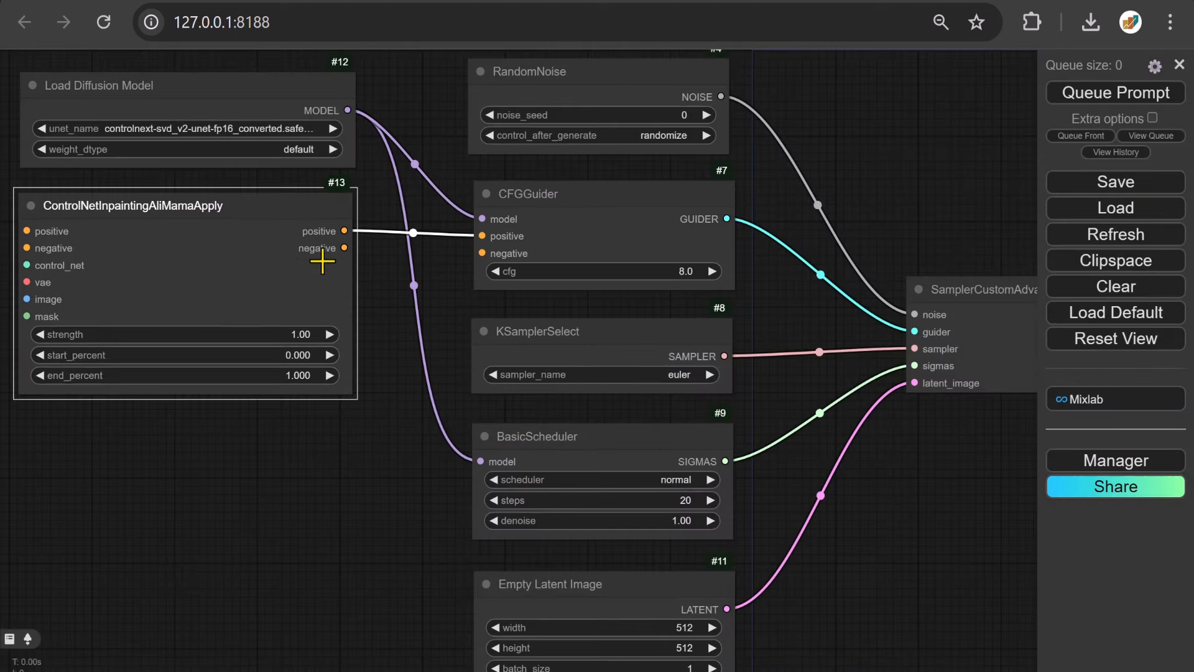
left_click_drag(344, 249, 380, 252)
left_click_drag(476, 254, 478, 254)
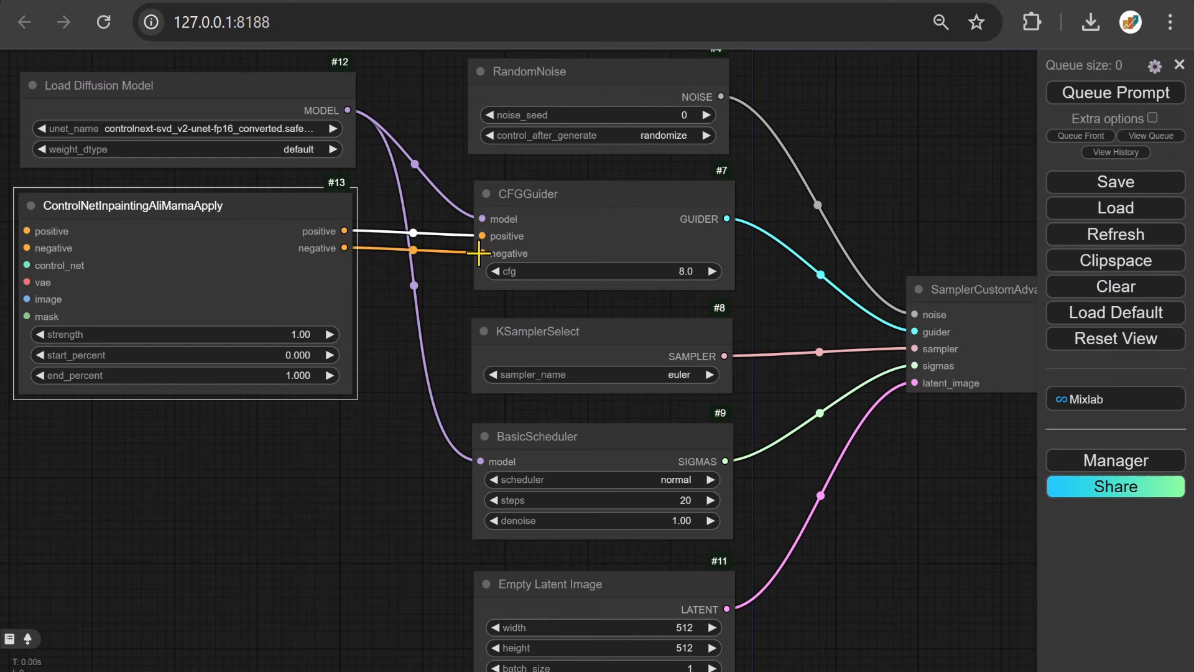
Add a CLIP Text Encode (Prompt) node connected to the positive input of ControlNetInpaintingAliMamaApply.
left_click_drag(75, 493, 932, 573)
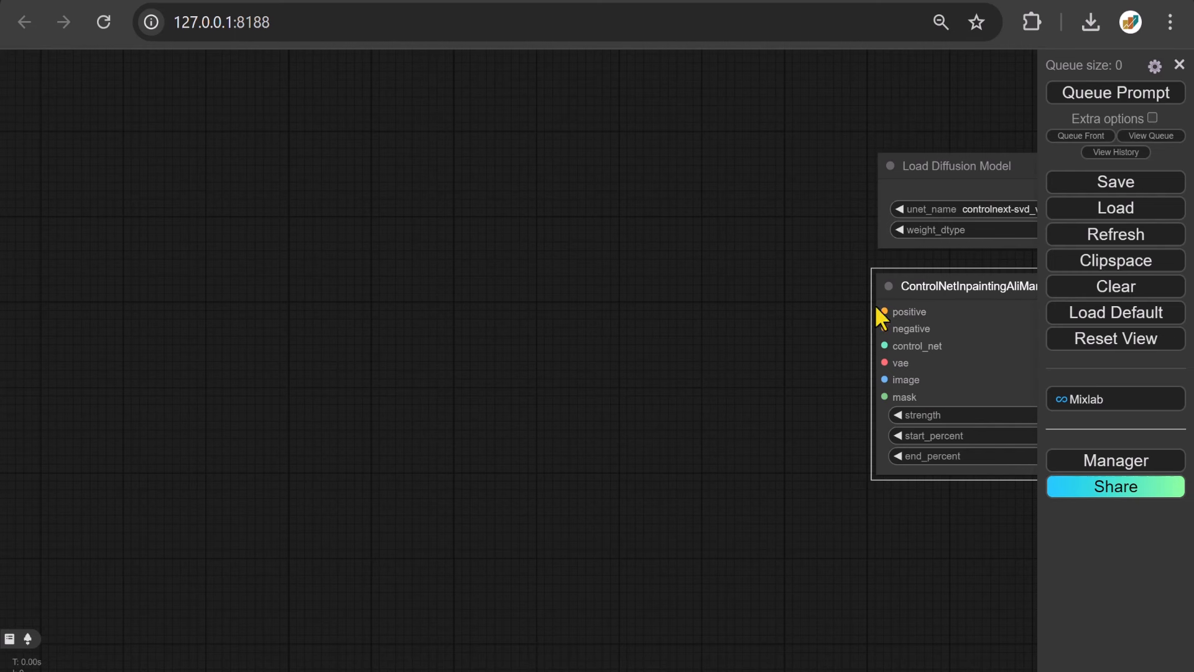
left_click_drag(877, 304, 650, 144)
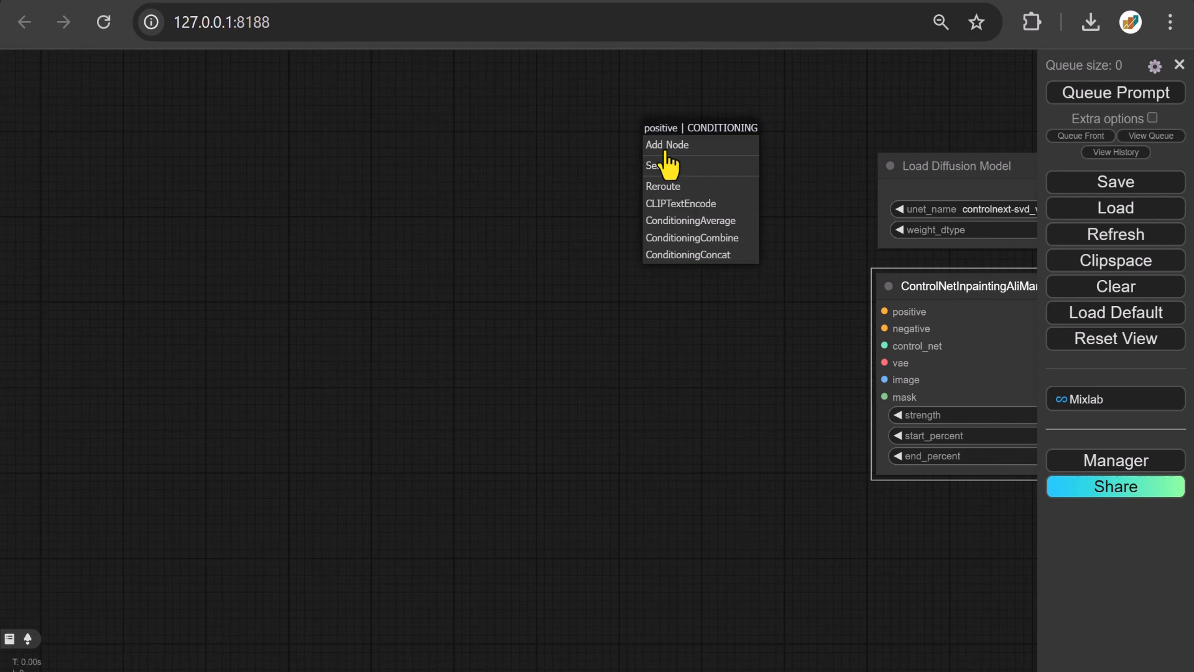
left_click(678, 206)
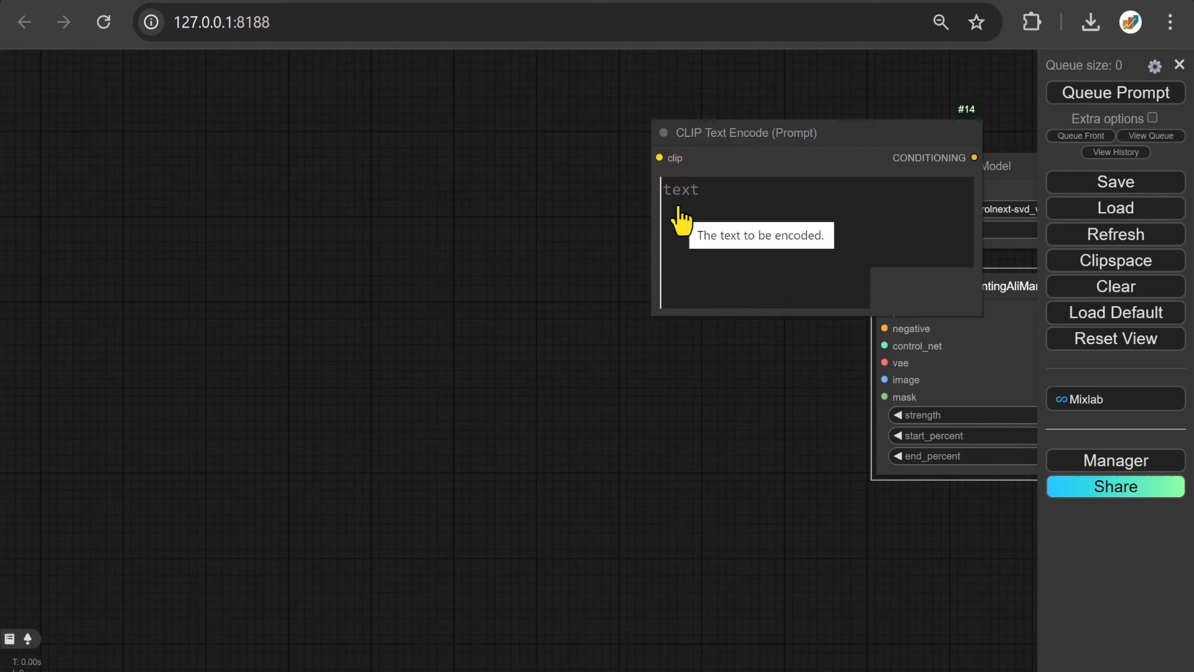
Convert the positive prompt node's text widget to an input, then shrink the node and move it farther left of Load Diffusion Model.
right_click(756, 136)
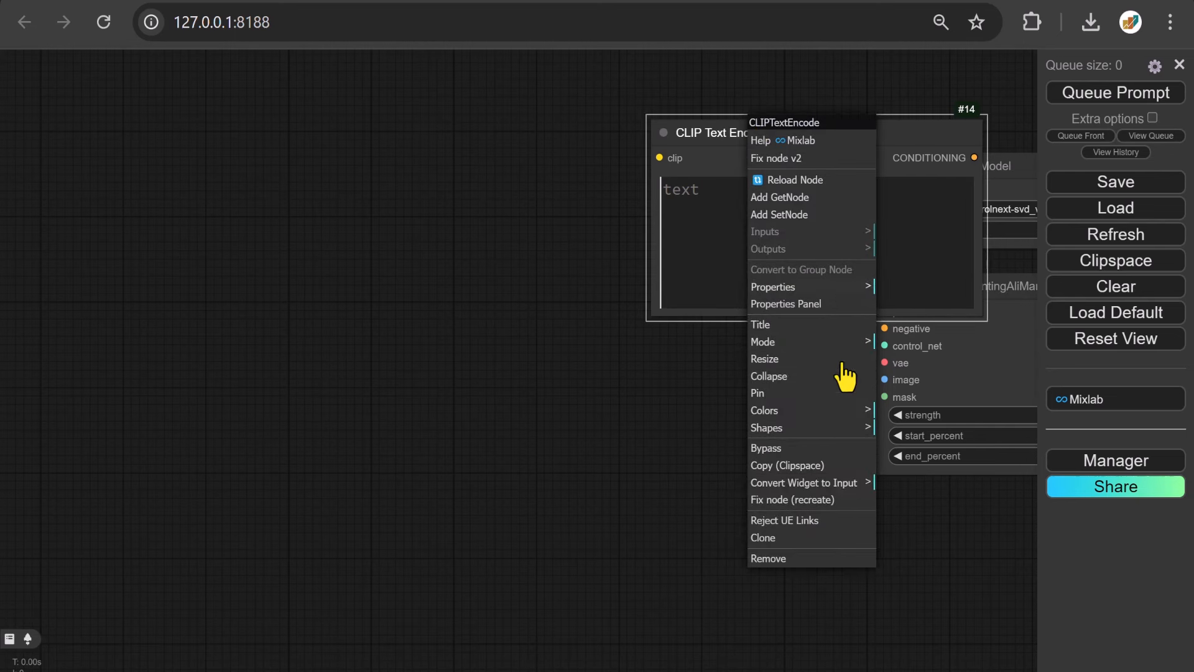
left_click(847, 488)
left_click(925, 483)
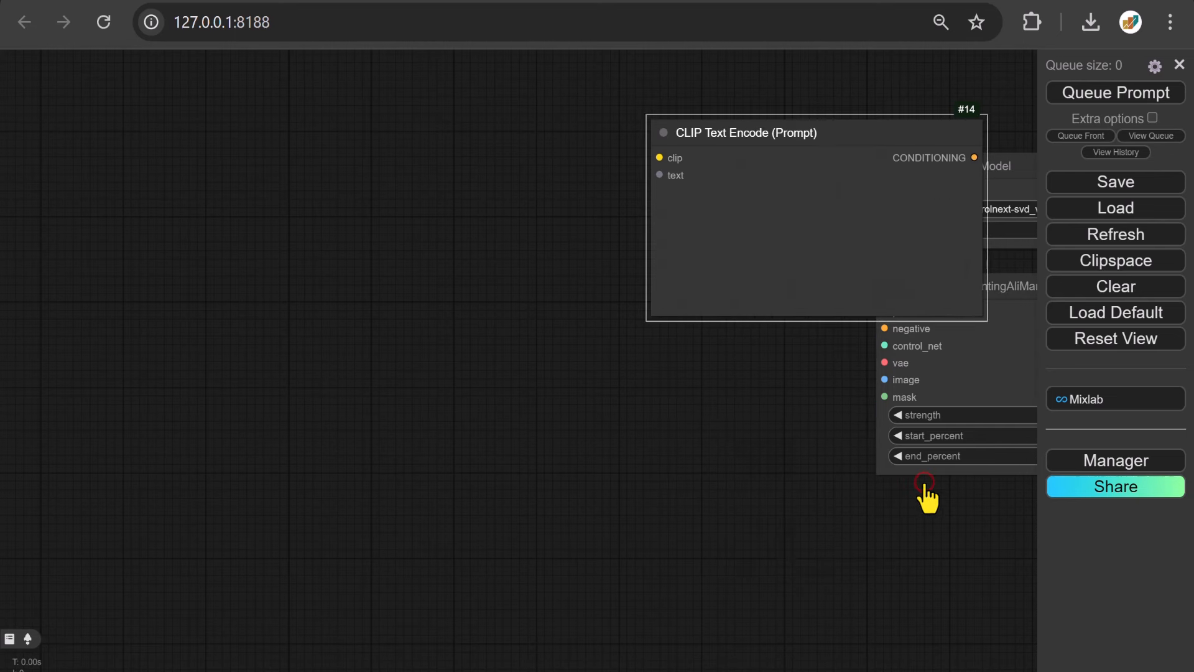
right_click(767, 136)
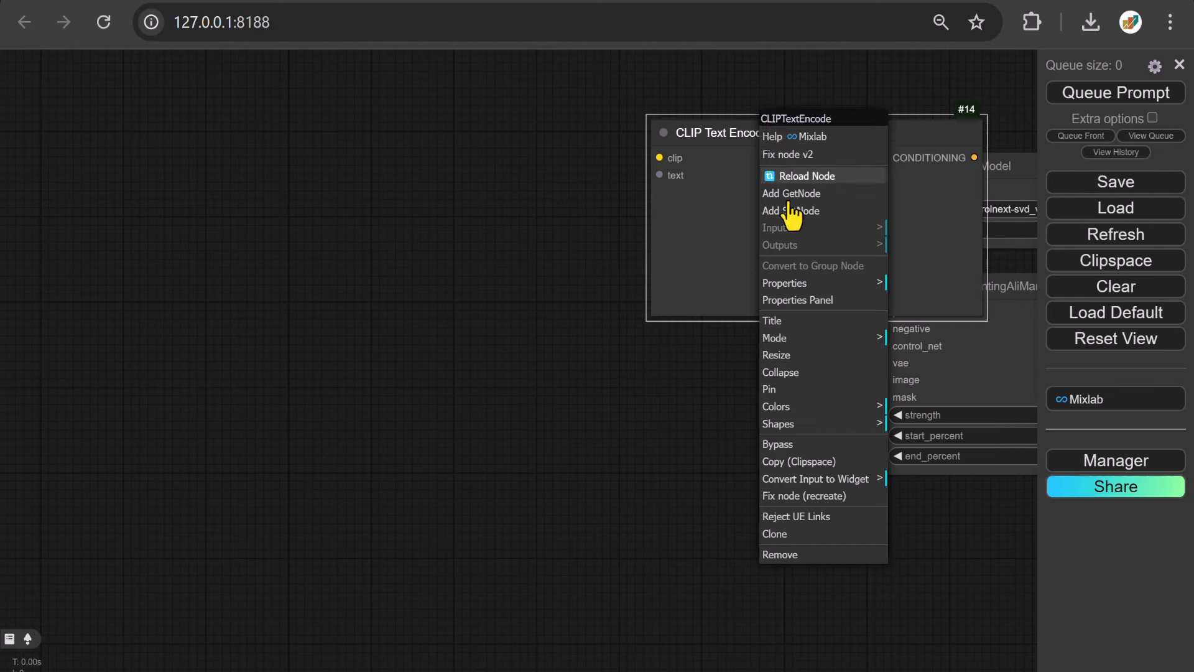
left_click(809, 355)
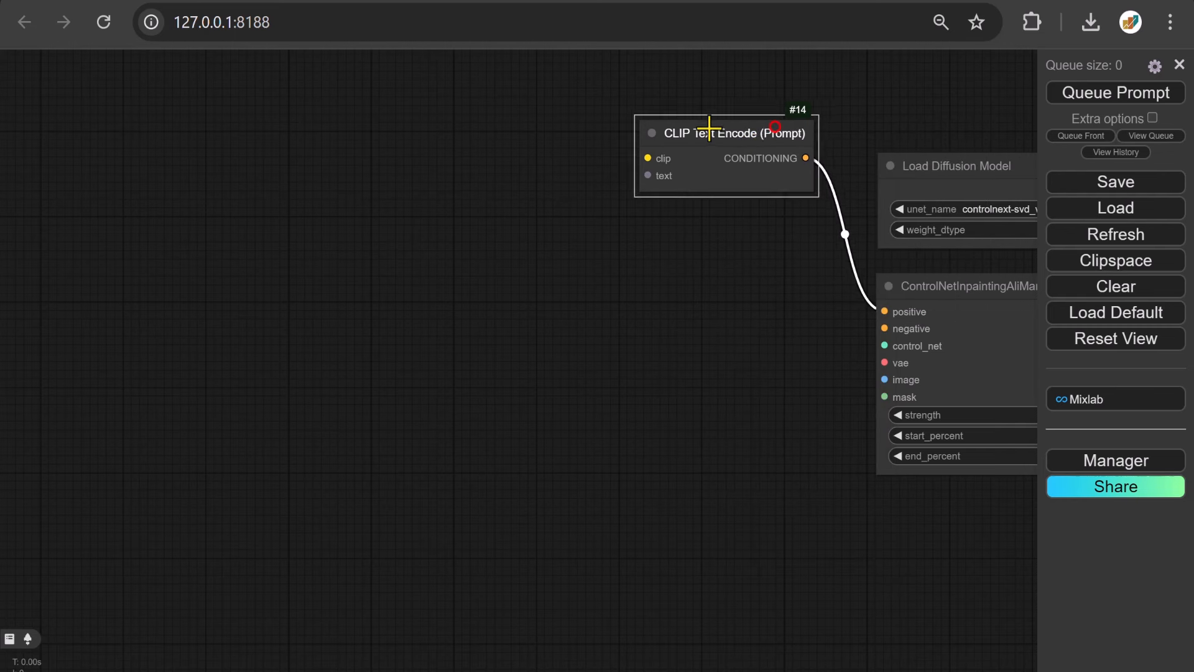
left_click_drag(712, 128, 615, 124)
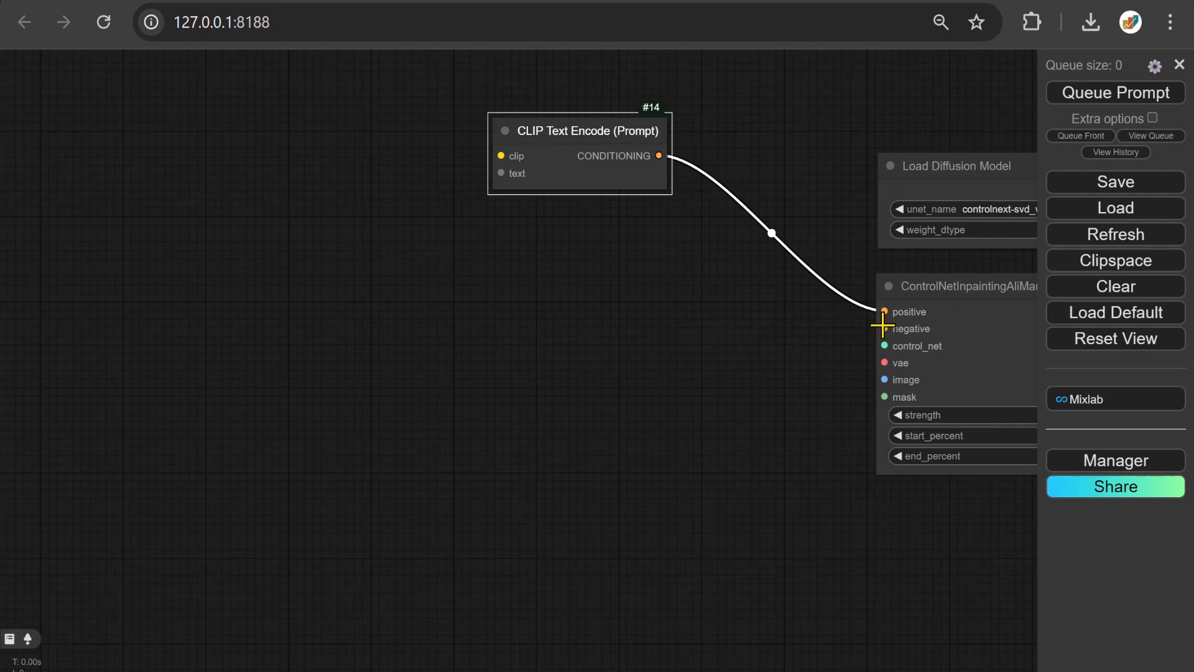
Add a second CLIP Text Encode (Prompt) node for the ControlNet apply node's negative input, shrink it, and place it below the first.
left_click_drag(883, 324, 599, 240)
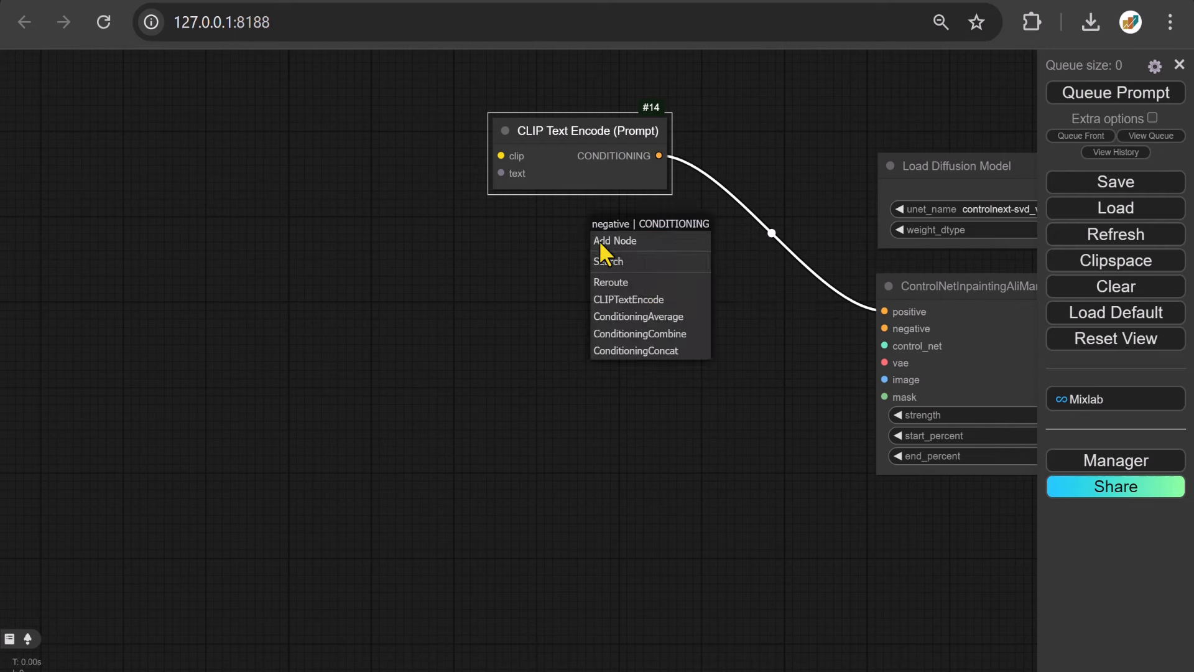
left_click(644, 300)
right_click(698, 235)
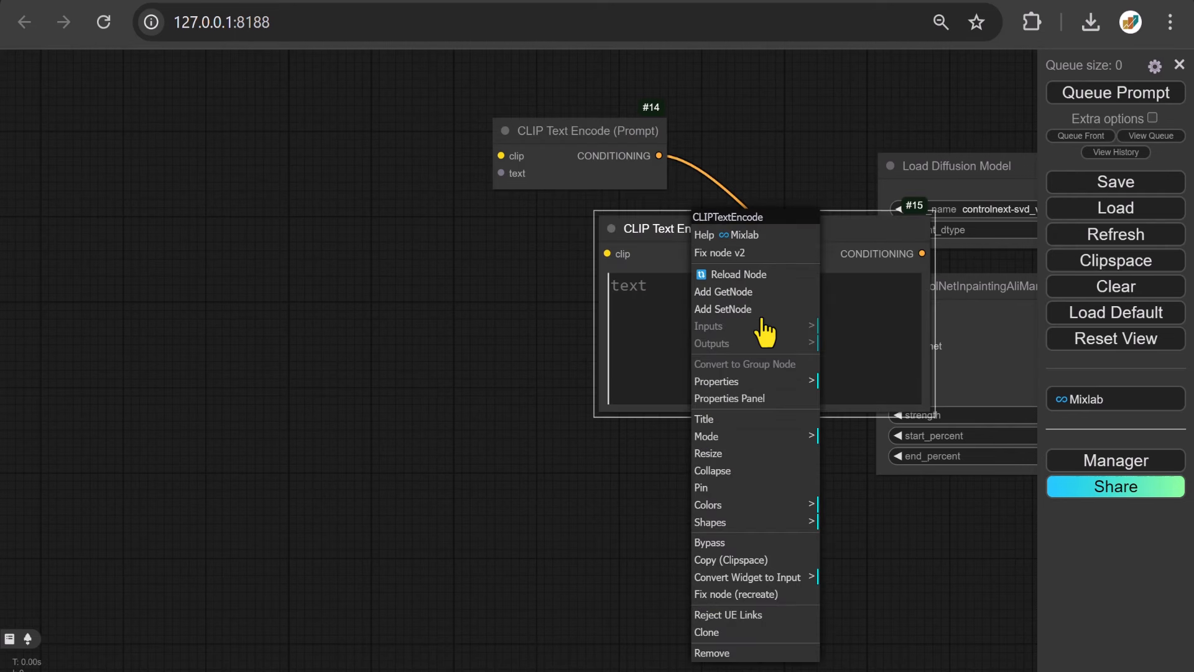
left_click(732, 450)
left_click_drag(730, 229, 625, 229)
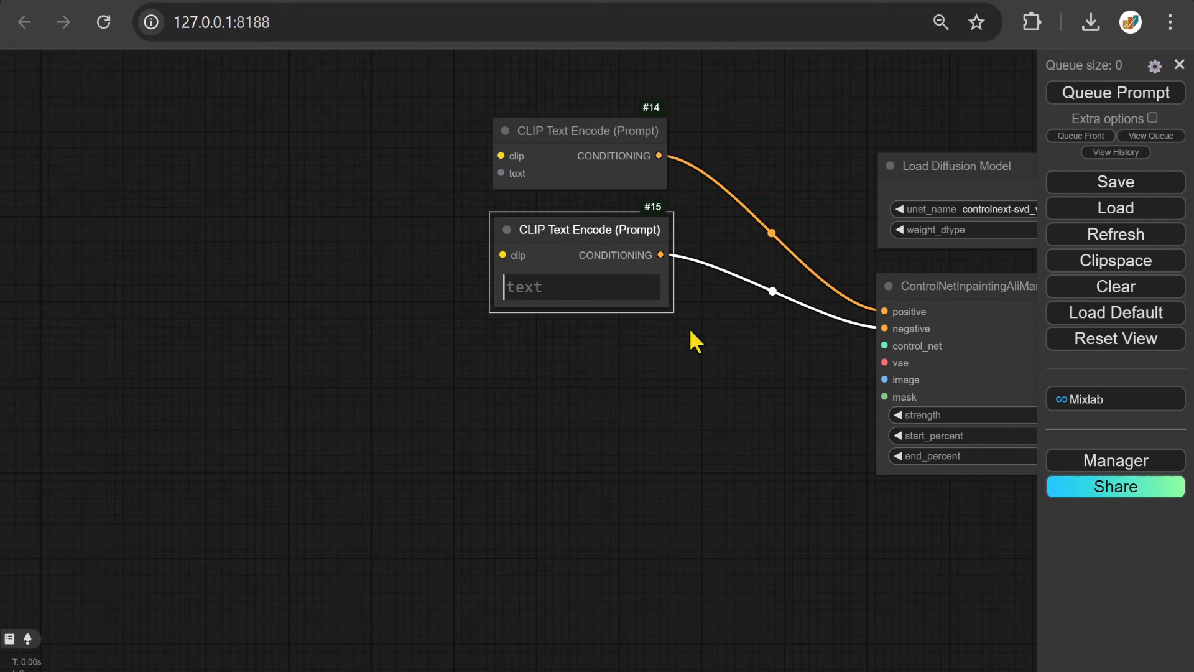
Add a Load ControlNet Model node connected to the control_net input, place it below the text encoders, and widen it.
left_click_drag(884, 345, 638, 389)
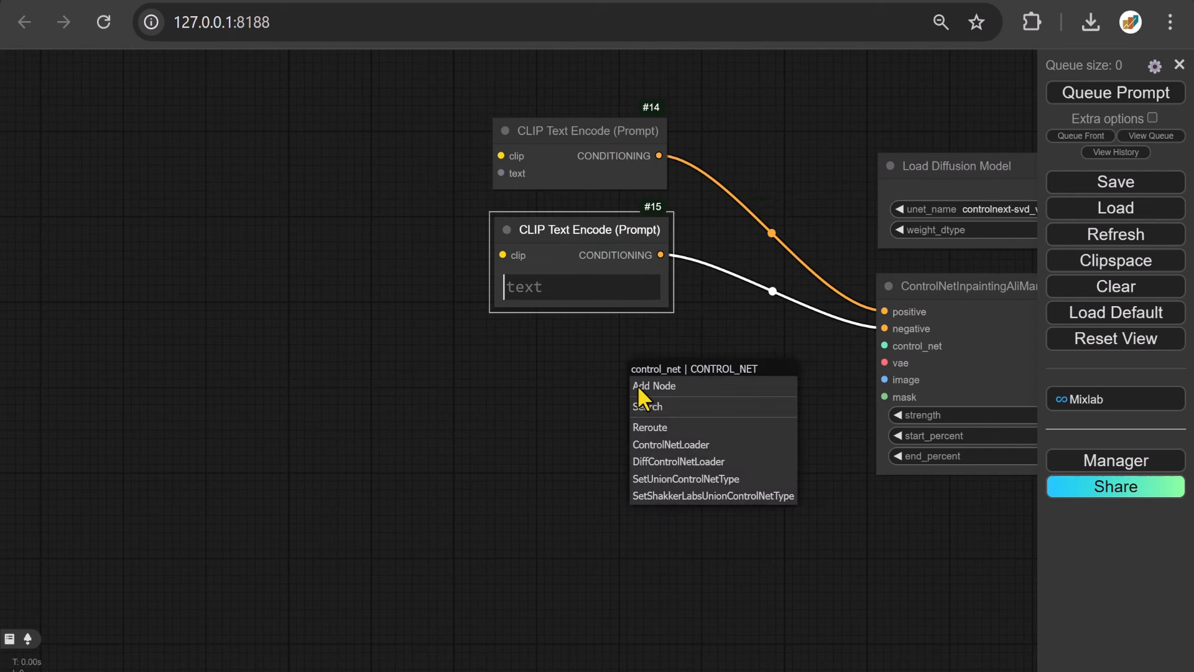
left_click(688, 446)
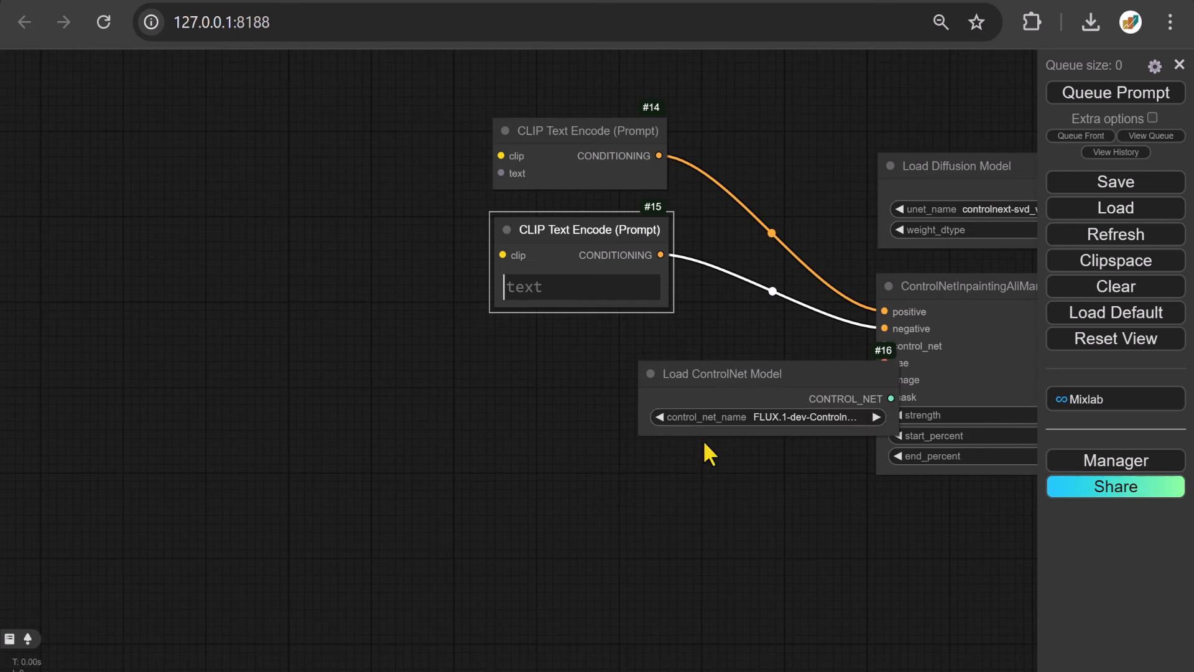
left_click_drag(787, 367, 478, 362)
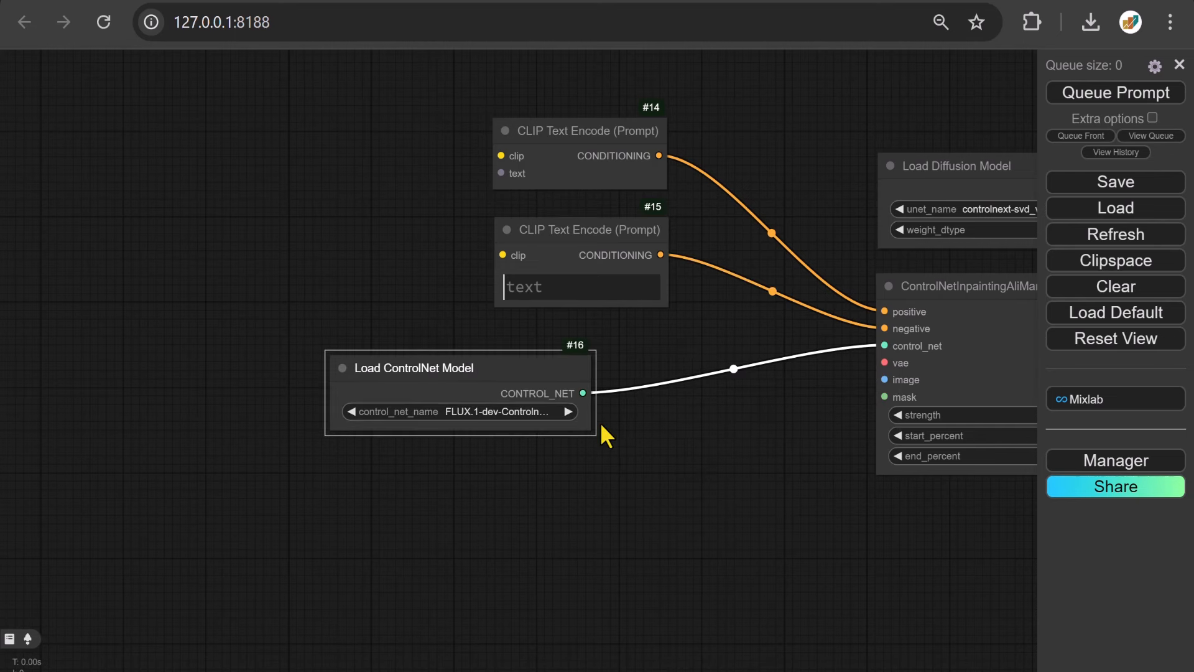
left_click_drag(588, 428, 751, 431)
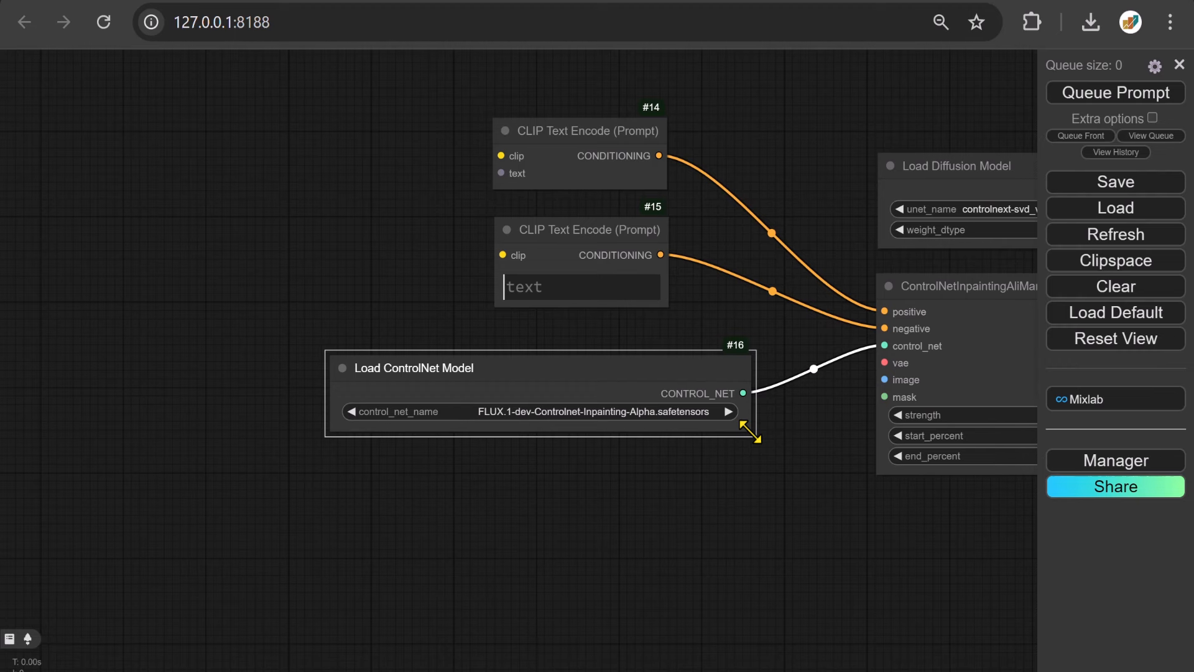
Add a DualCLIPLoader node left of the text encoders and connect its CLIP output to both CLIP Text Encode nodes.
left_click_drag(501, 156, 333, 203)
left_click(366, 217)
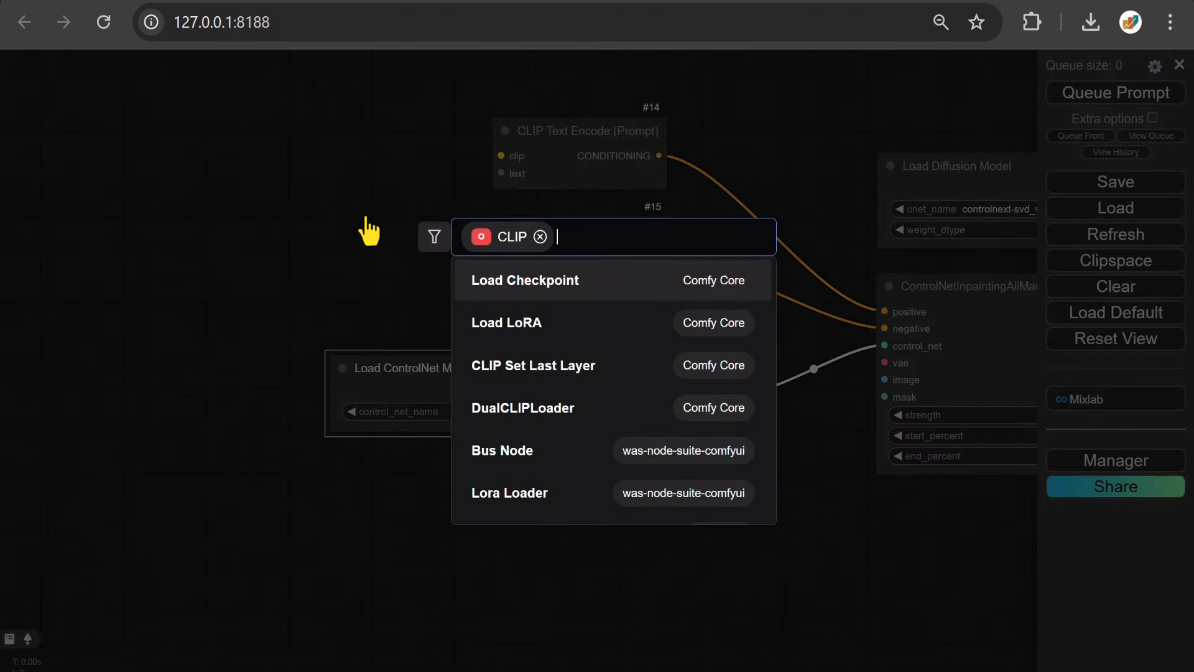
type("Dua")
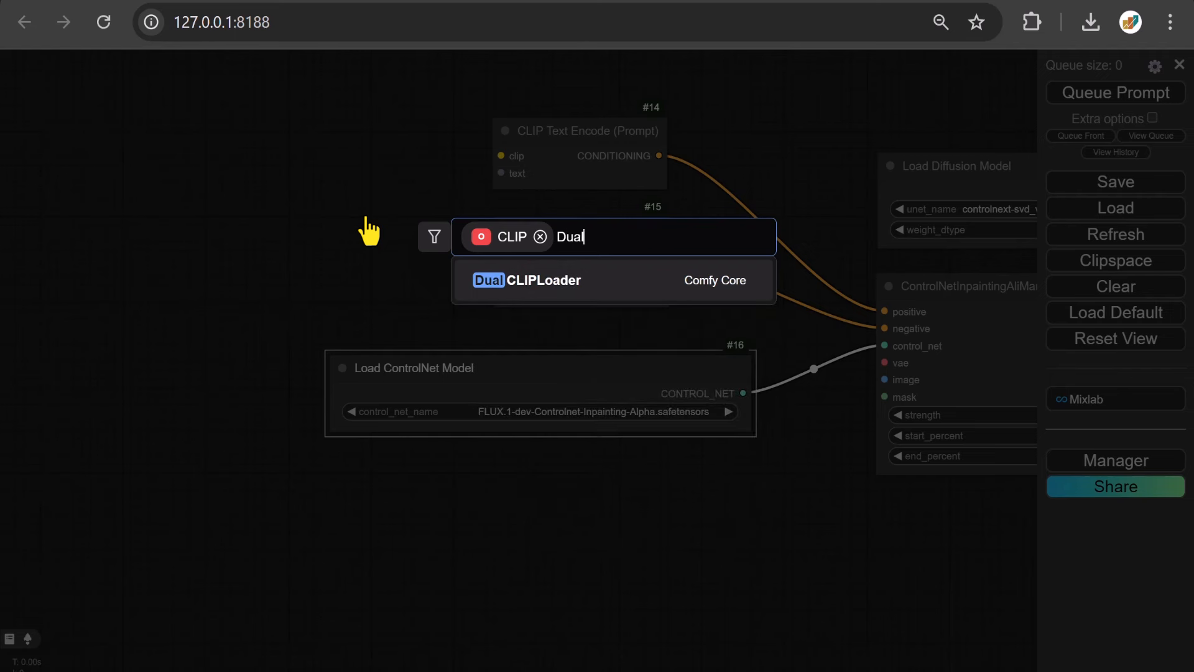
type("l")
left_click(550, 296)
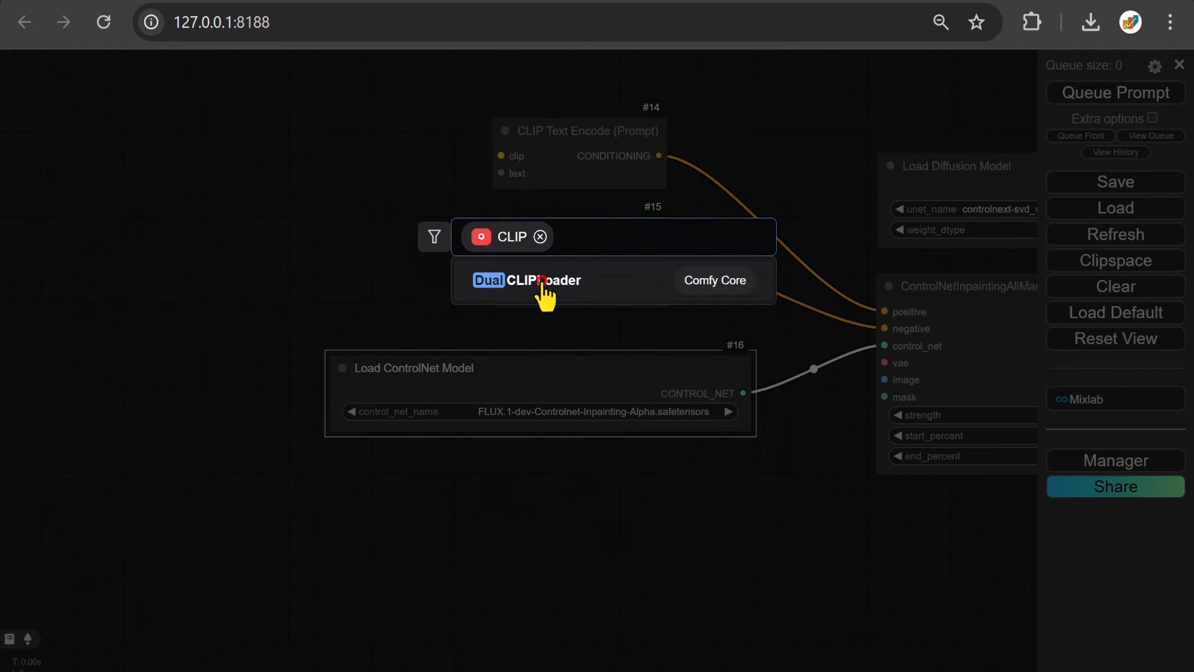
left_click_drag(515, 185, 320, 177)
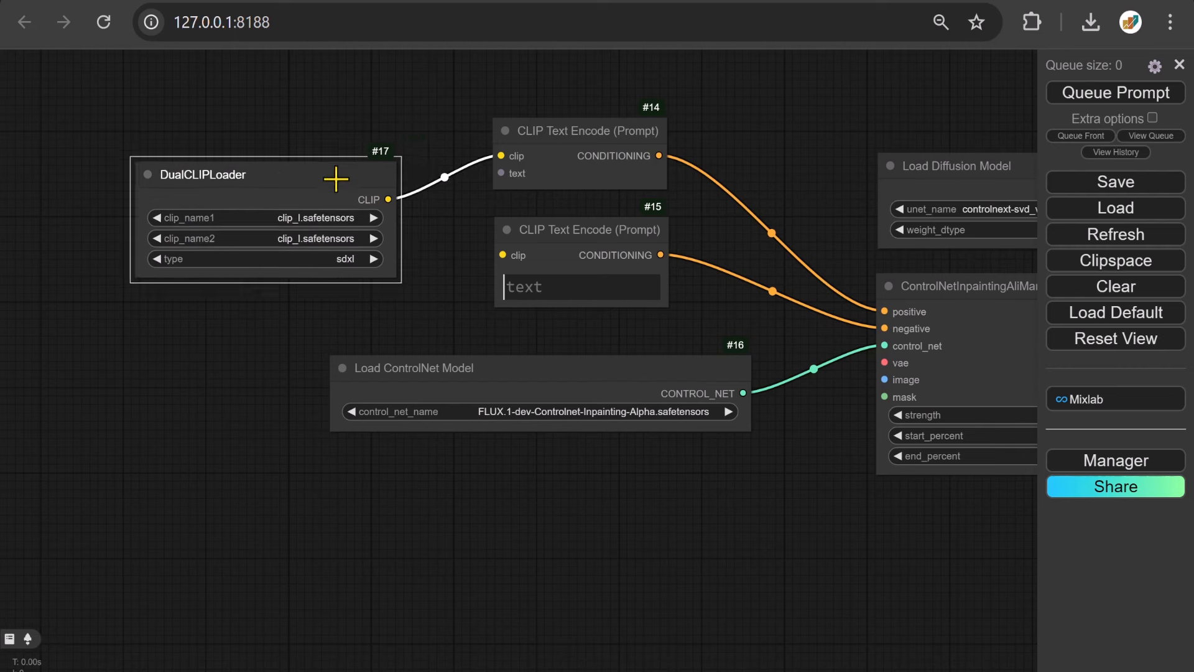
left_click_drag(390, 200, 493, 250)
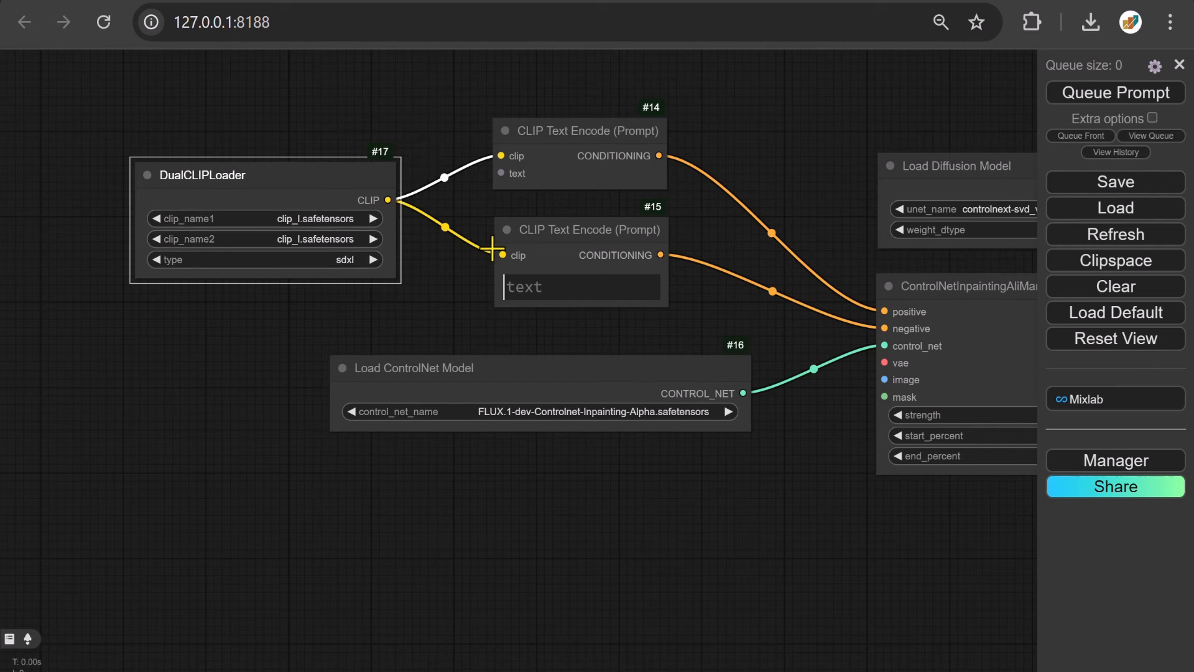
Add a WD14 Tagger node connected to the positive CLIP Text Encode's text input and place it above DualCLIPLoader.
left_click_drag(409, 111, 572, 442)
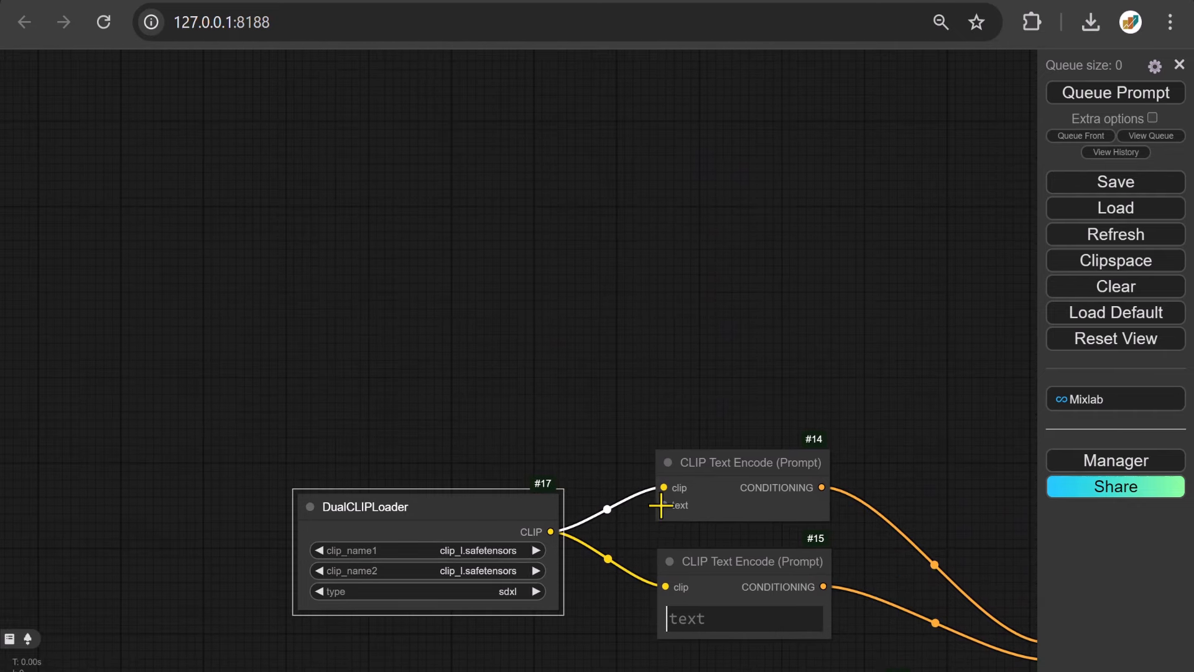
left_click_drag(663, 504, 435, 107)
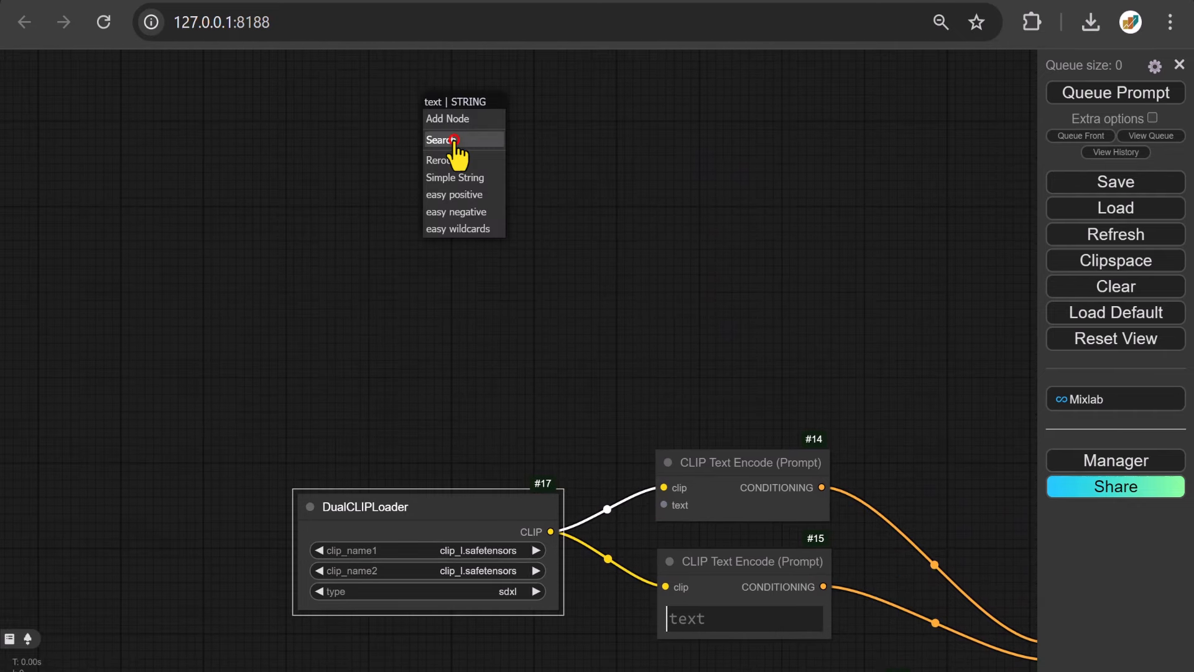
left_click(445, 139)
type("WD")
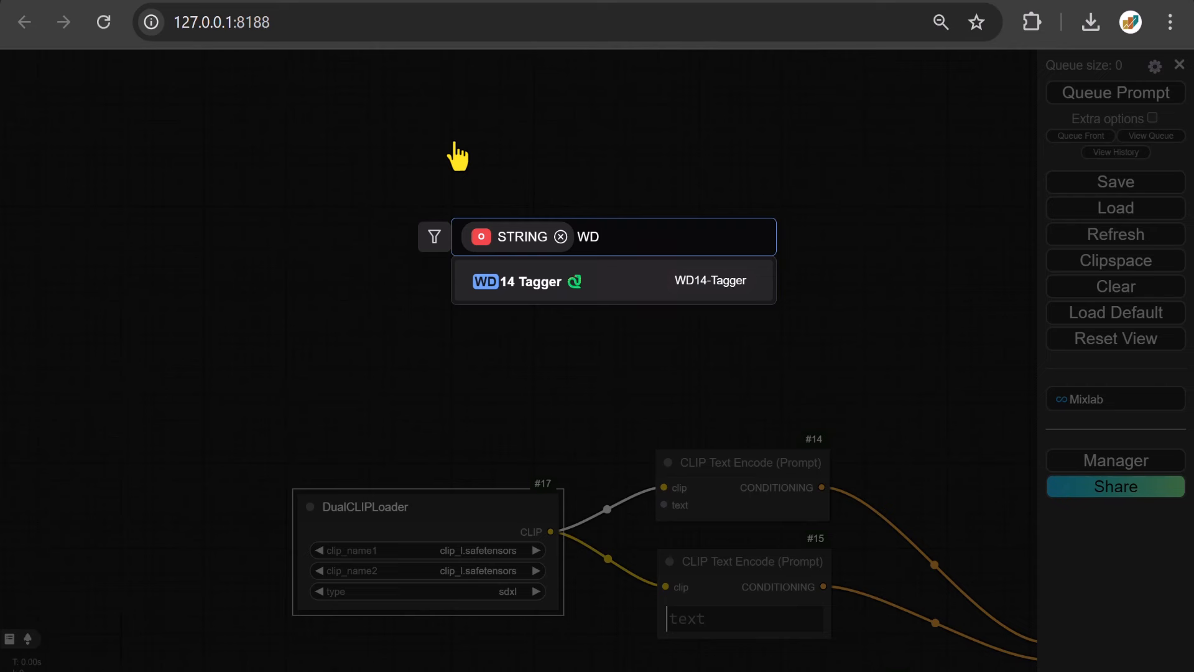
left_click(528, 287)
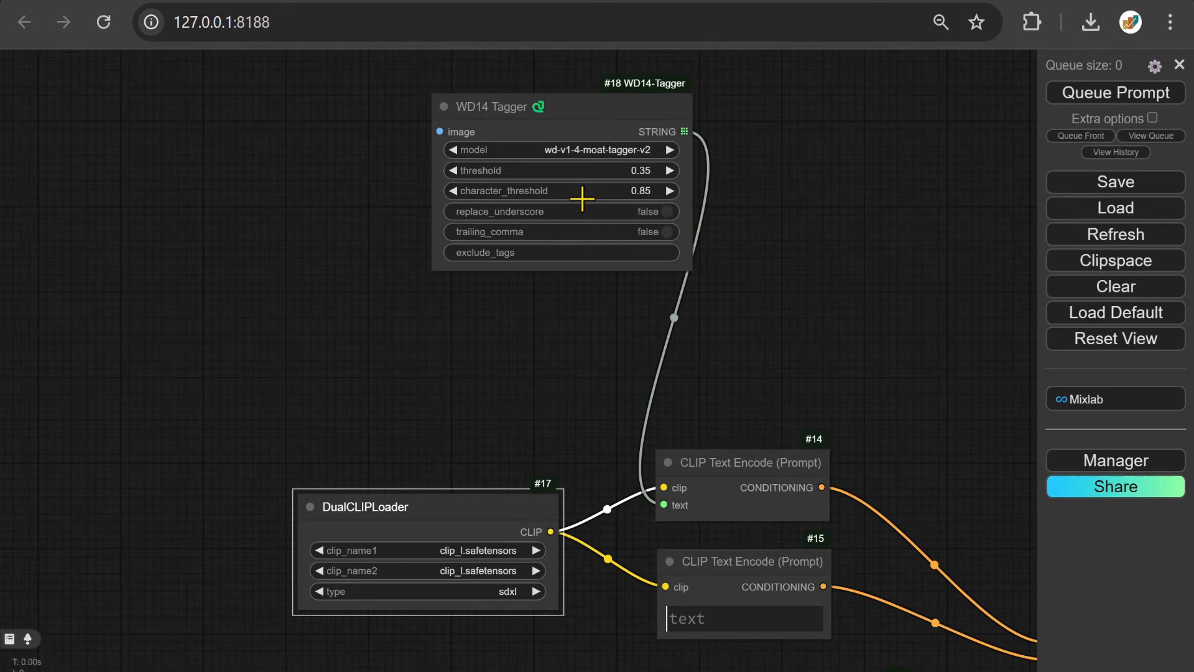
left_click_drag(603, 113, 479, 163)
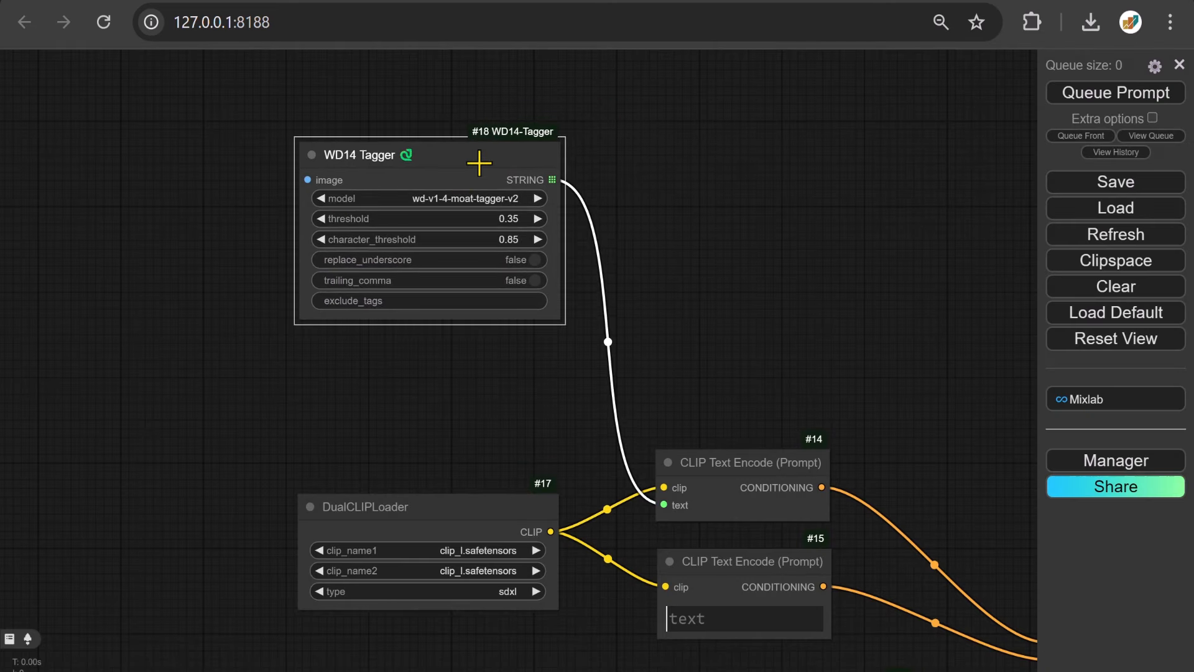
Add a Load Image node connected to the WD14 Tagger's image input and place it to the tagger's left.
left_click_drag(311, 178, 124, 179)
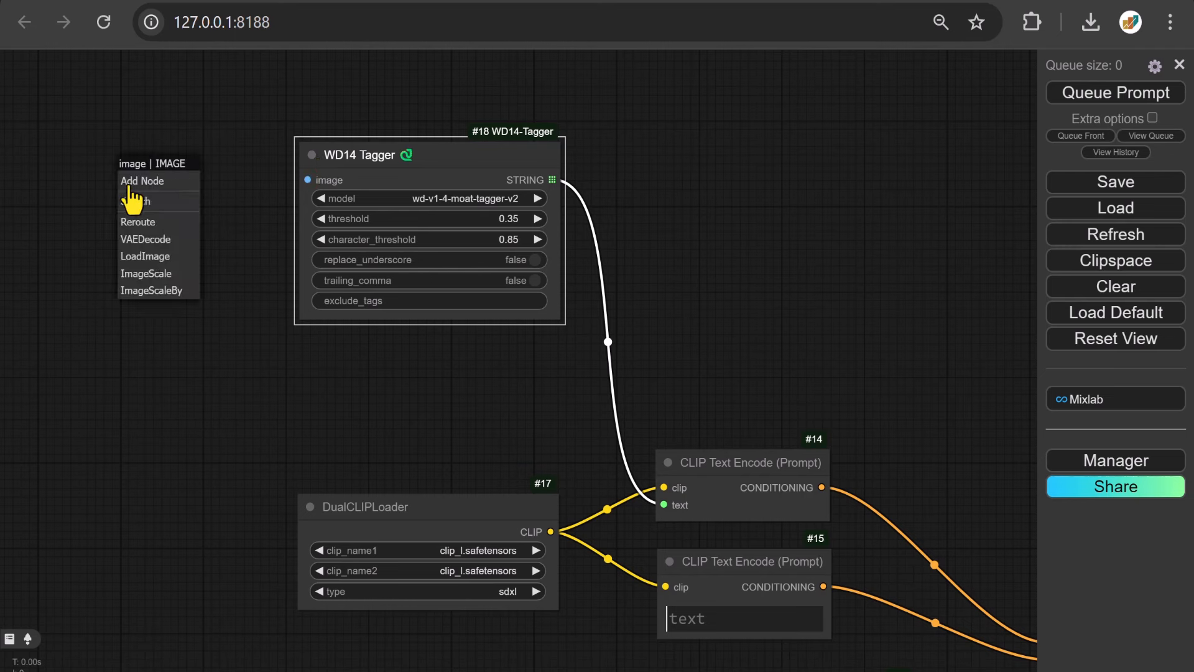
left_click(171, 257)
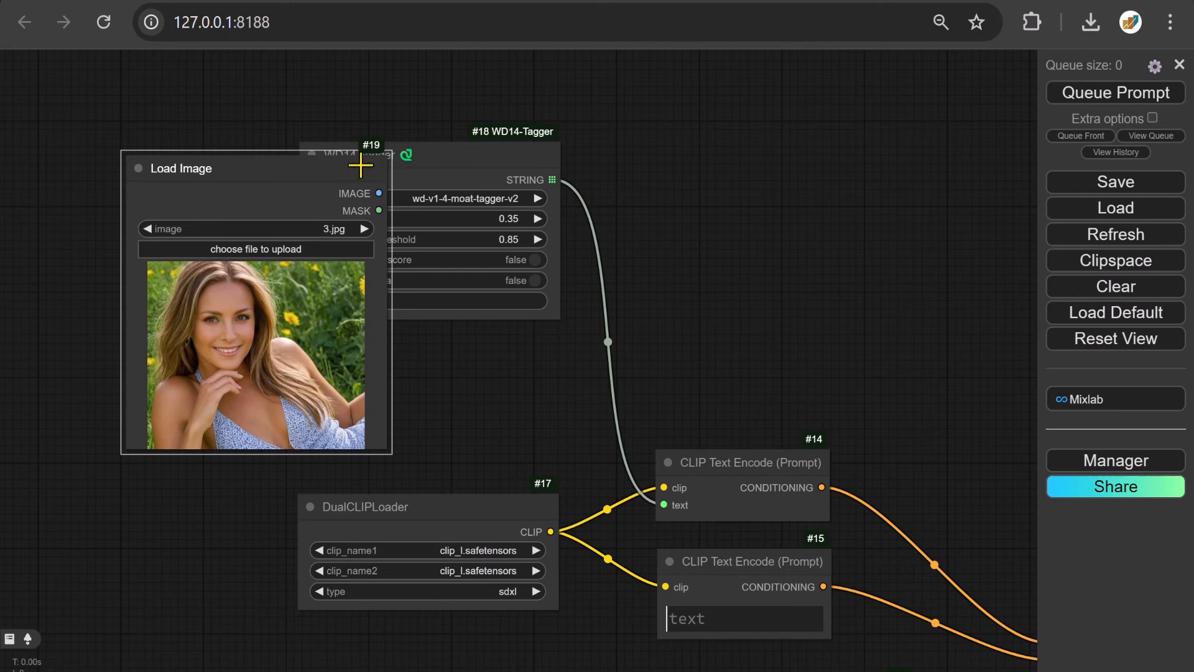
left_click_drag(361, 165, 210, 152)
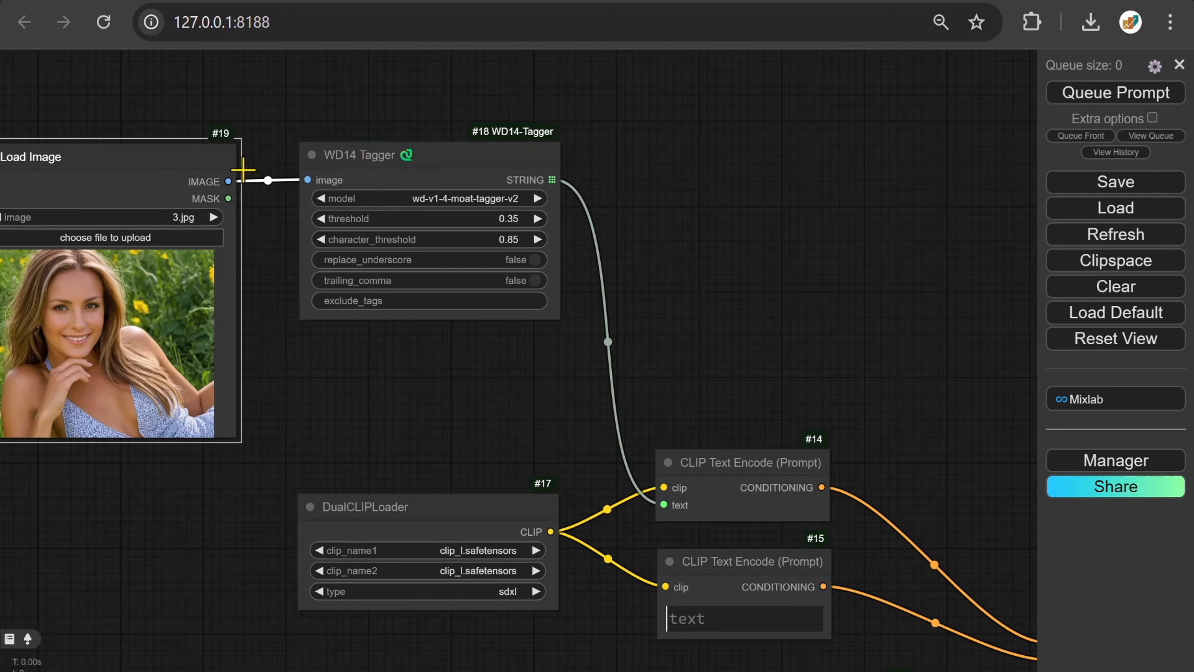
Add a Load VAE node and place it between the WD14 Tagger and DualCLIPLoader nodes.
double_click(316, 385)
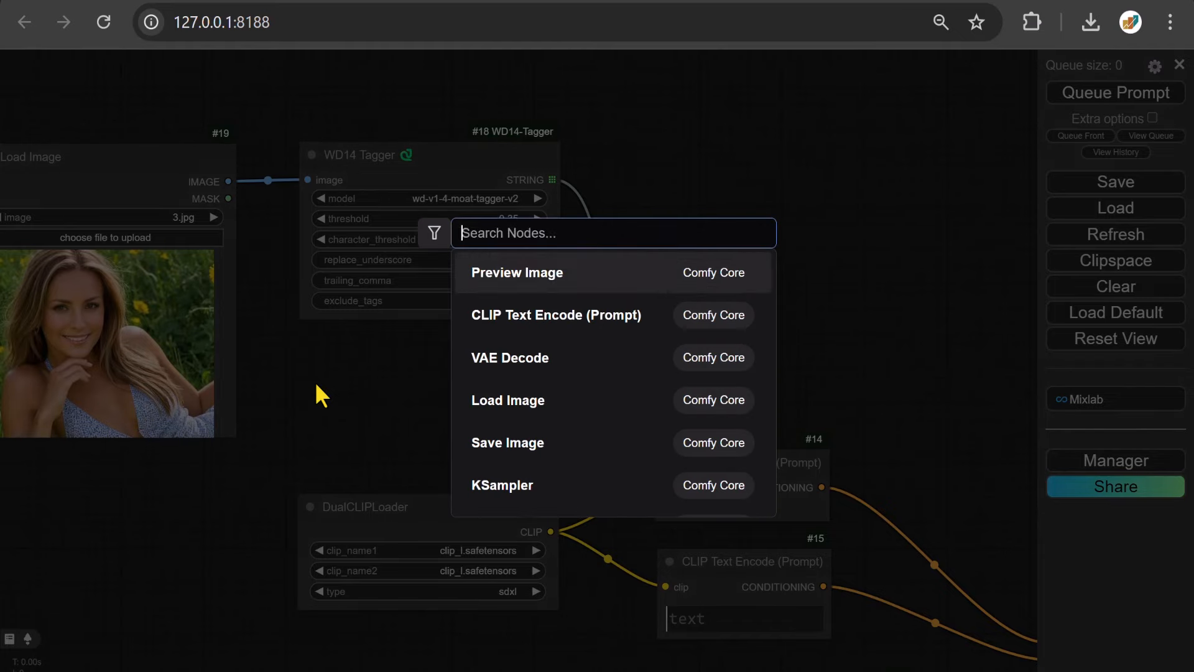
type("load")
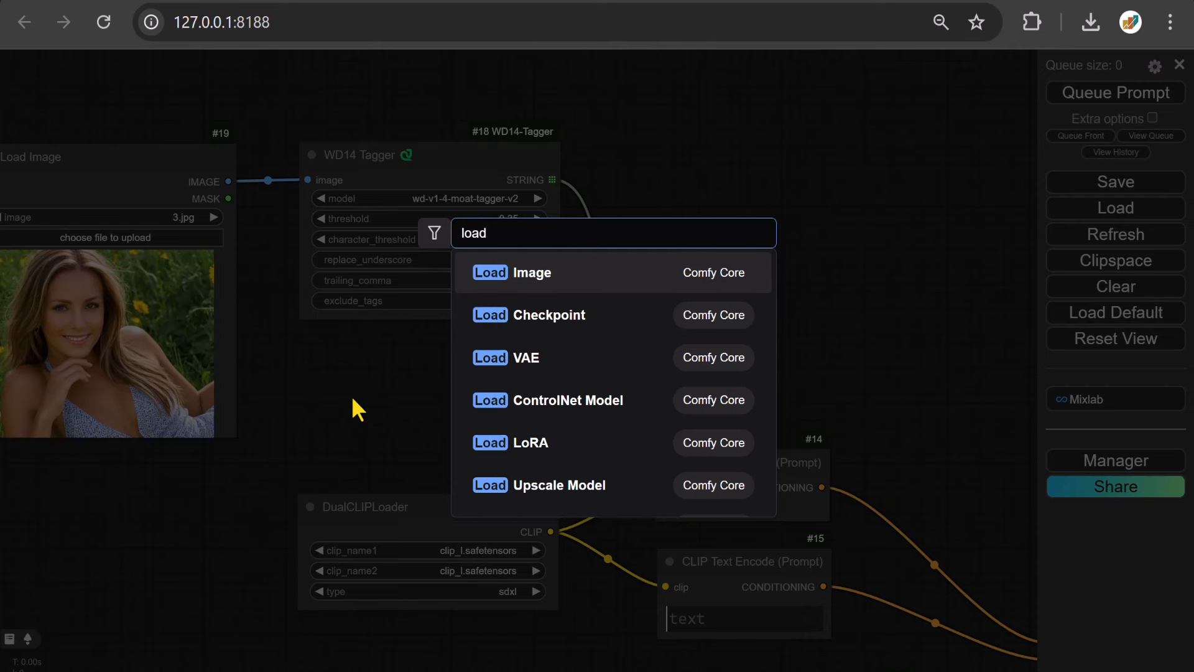
left_click(525, 373)
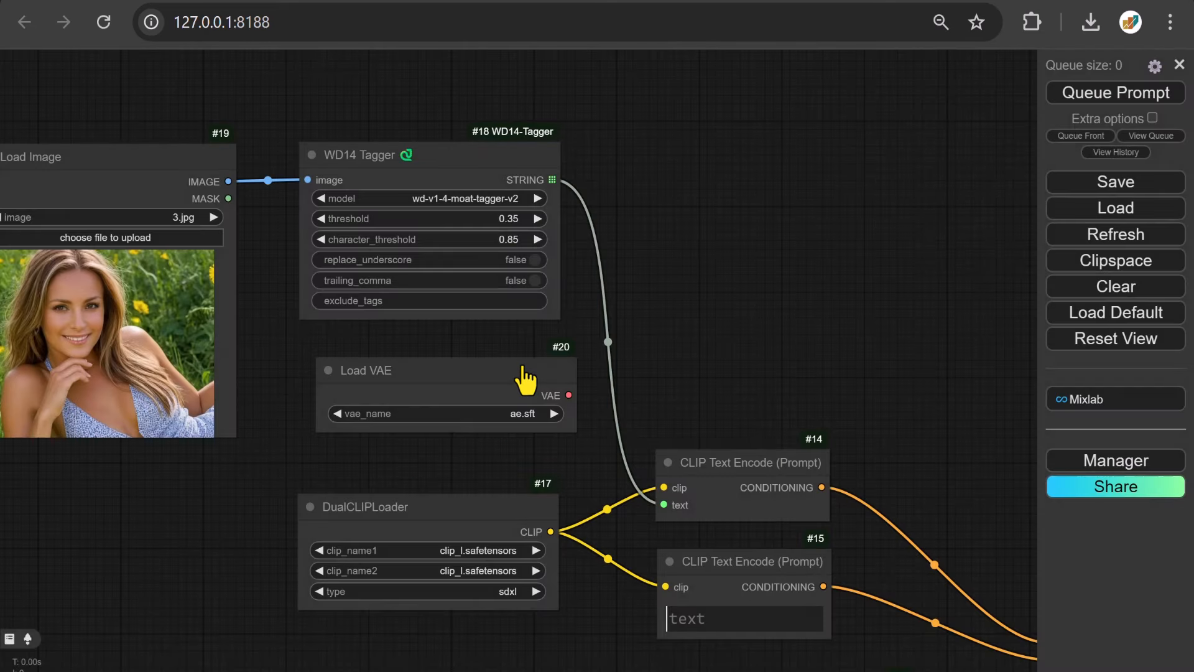
left_click(494, 367)
Add an Anything Everywhere node connected to Load VAE's VAE output, collapse it and place it below Load VAE.
left_click_drag(495, 367, 430, 432)
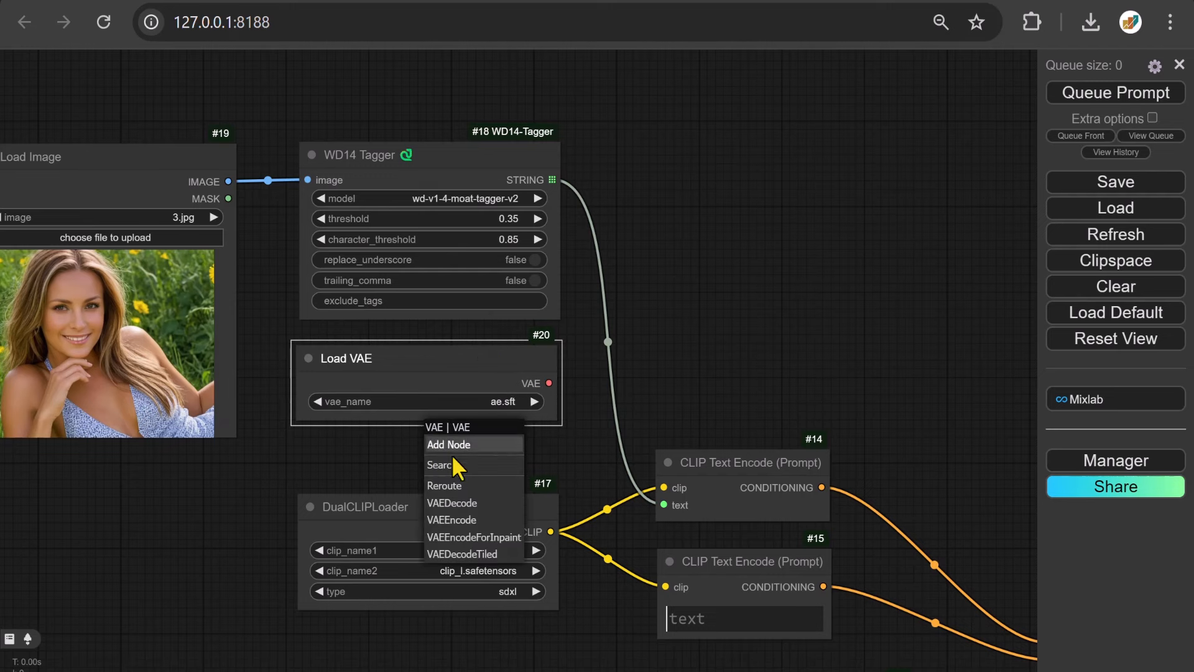
left_click(459, 463)
type("every")
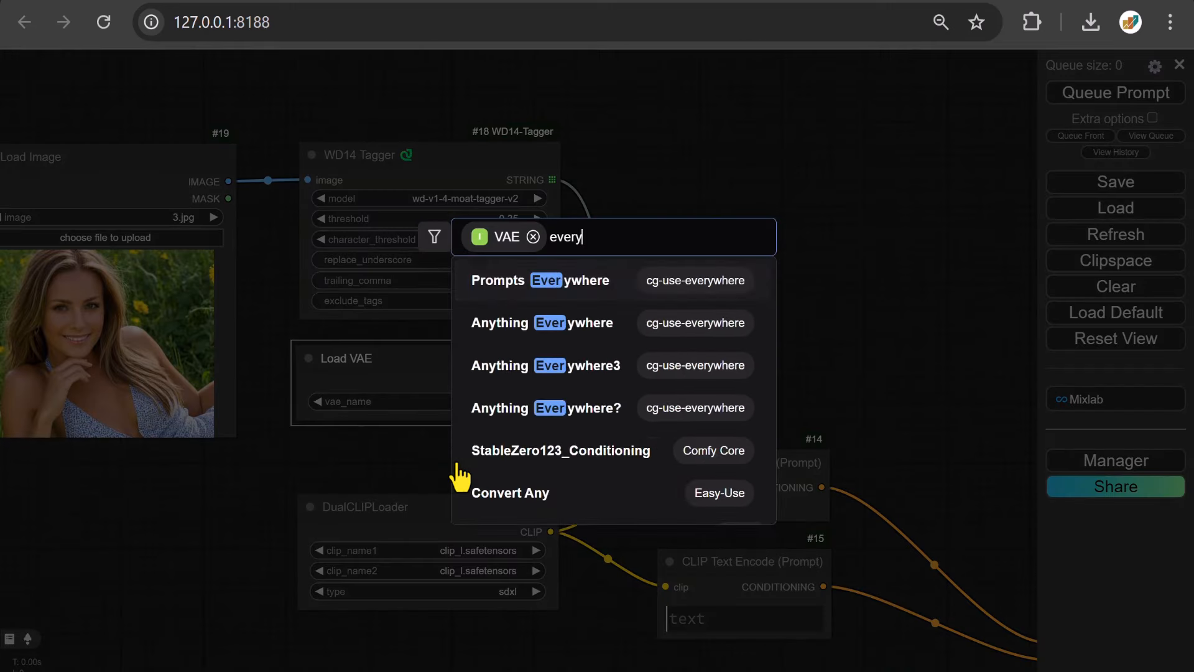
left_click(523, 323)
left_click(445, 433)
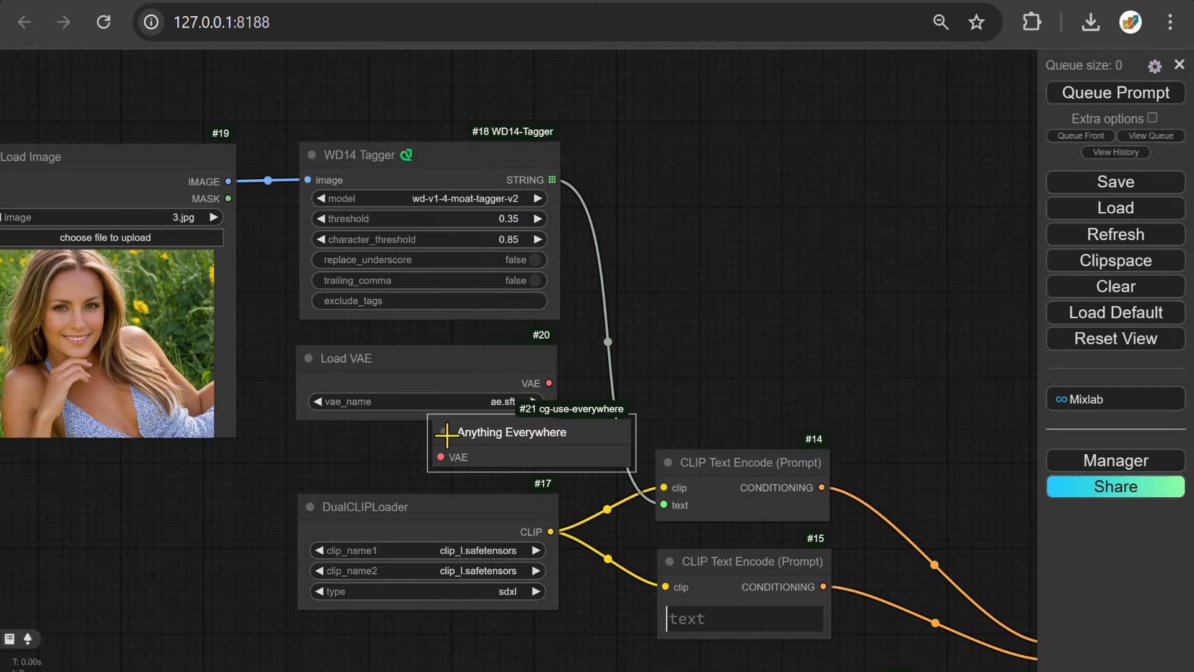
left_click_drag(516, 441, 502, 463)
Add a LayerUtility: ImageBlendAdvance V2 node in the empty canvas area below and left of the existing nodes.
left_click_drag(373, 669, 889, 99)
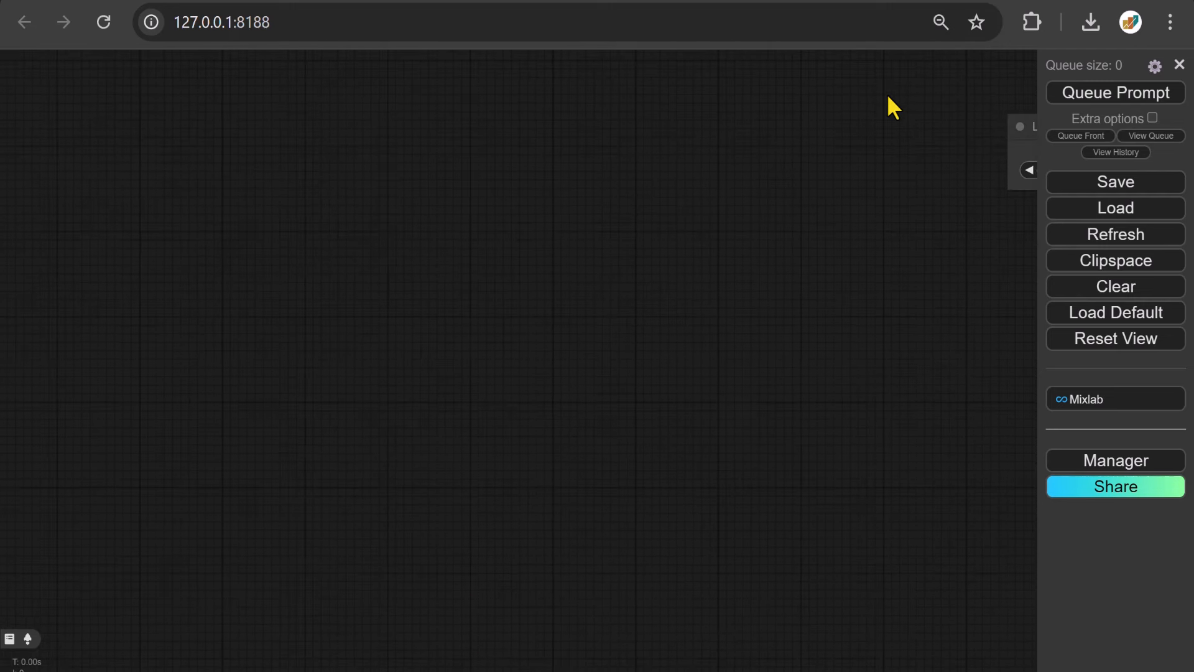
double_click(110, 301)
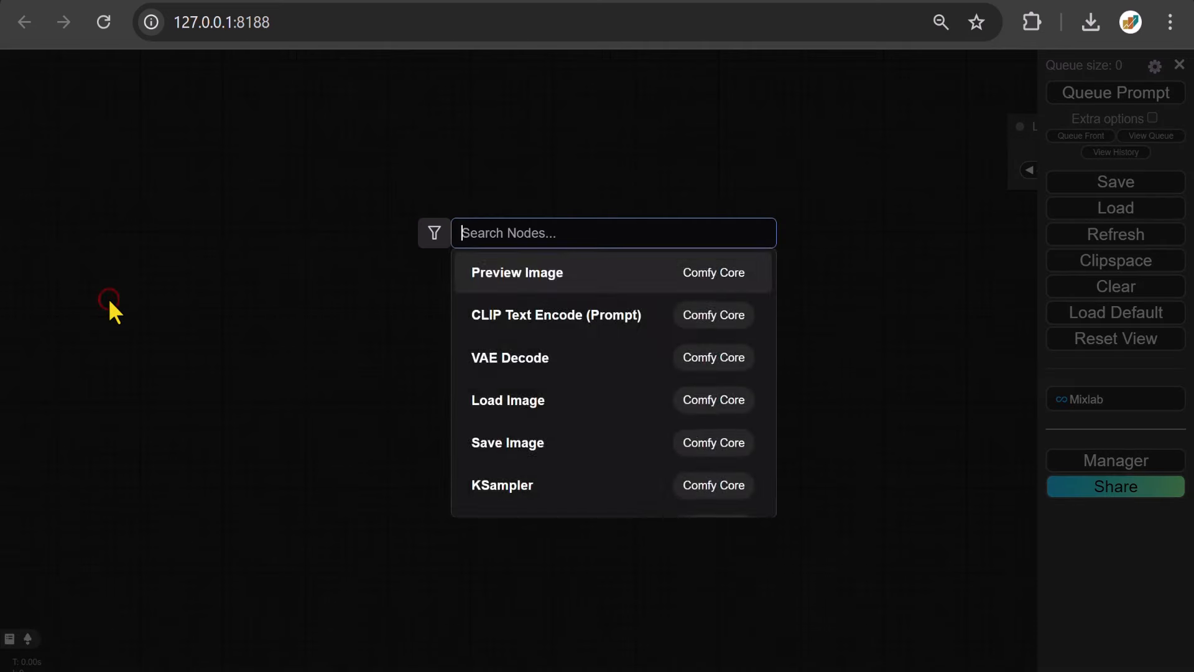
type("LayerUtility Blend")
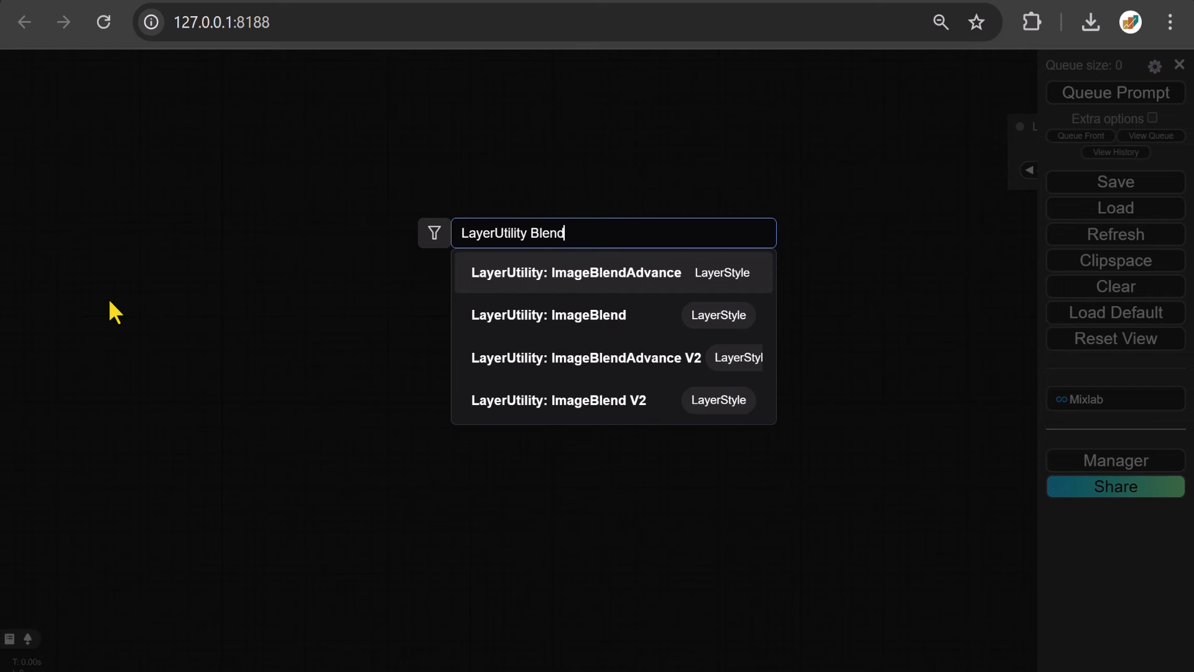
left_click(607, 358)
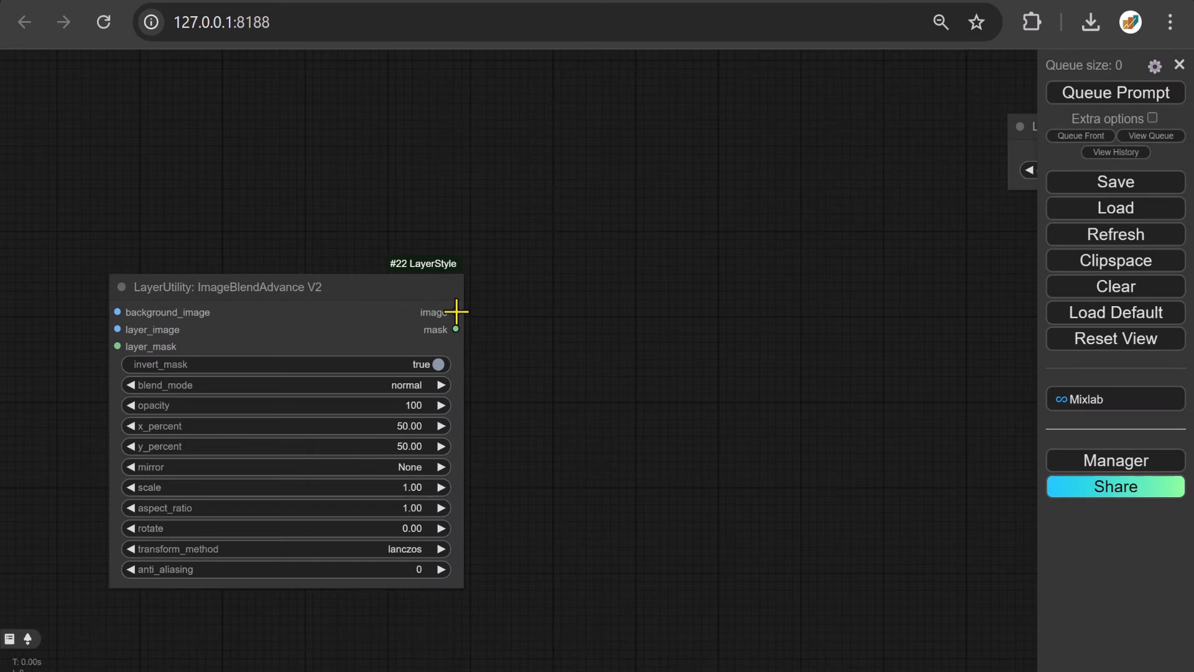
Add an Anything Everywhere node connected to ImageBlendAdvance V2's image output and place it, collapsed, to the node's upper right.
left_click_drag(457, 311, 517, 195)
left_click(541, 216)
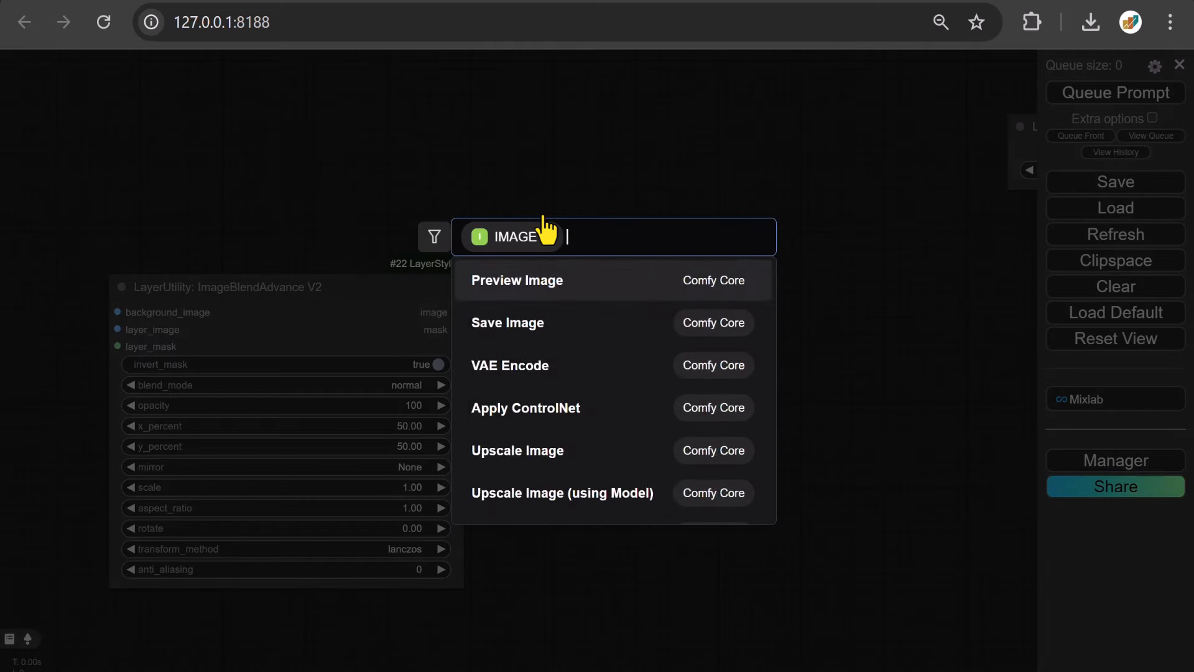
type("every")
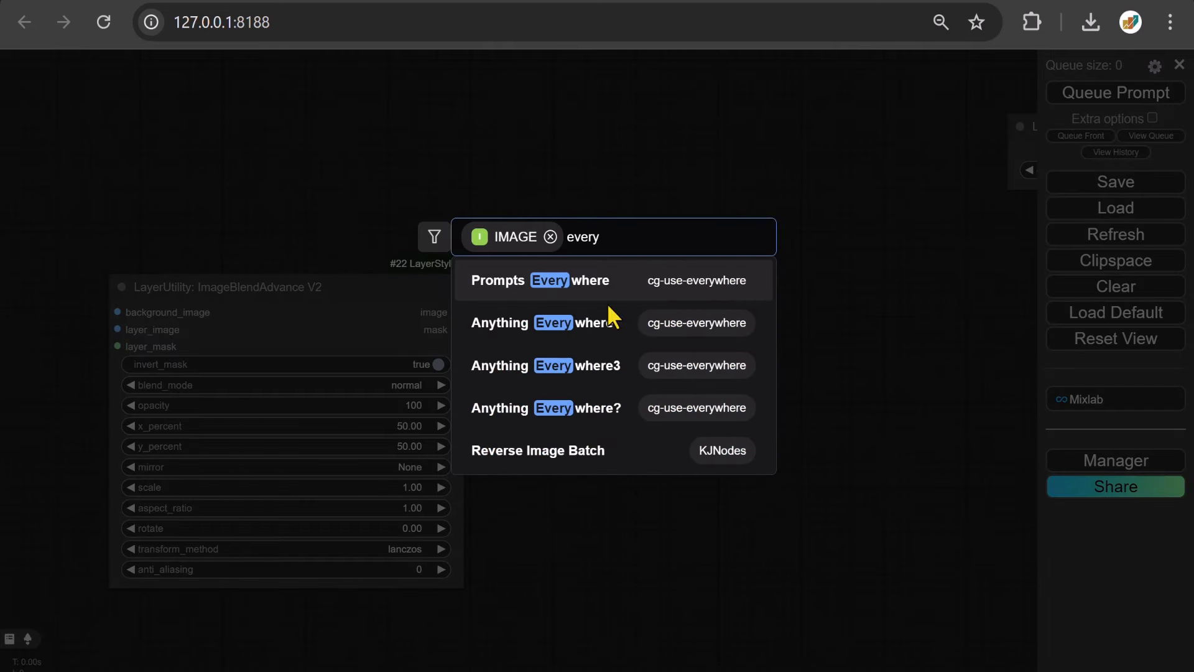
left_click(554, 331)
left_click_drag(533, 184, 540, 258)
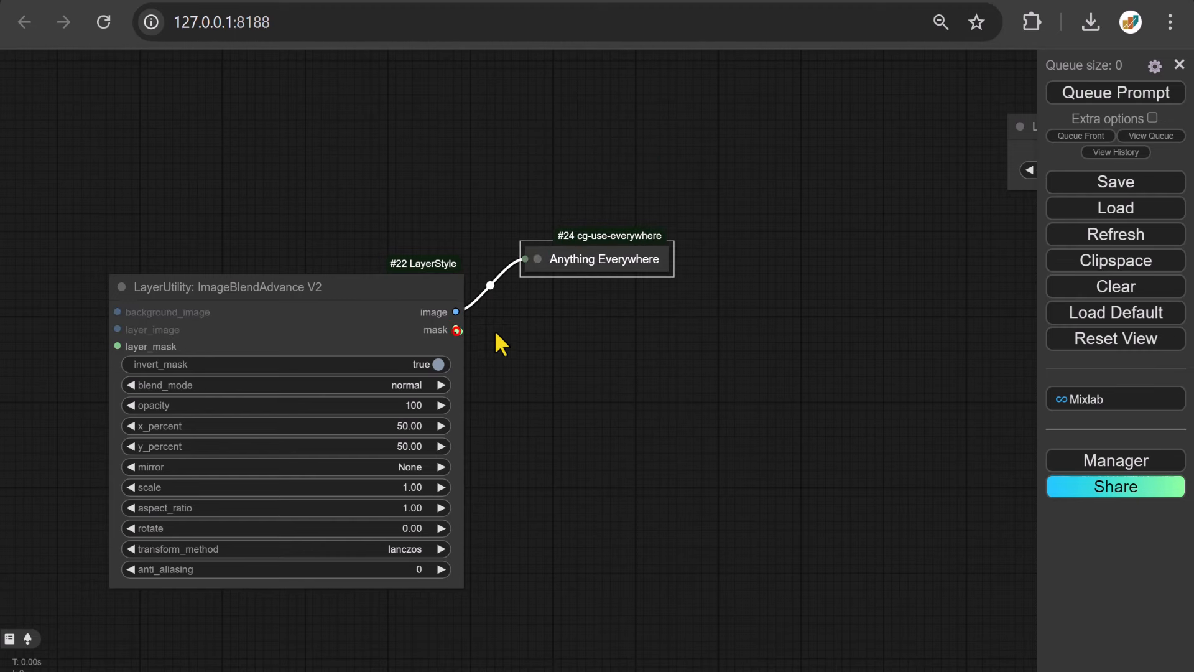
Add a LayerMask: MaskGrow node to the right of ImageBlendAdvance V2, connected to its mask output.
left_click_drag(456, 328, 730, 322)
left_click(743, 344)
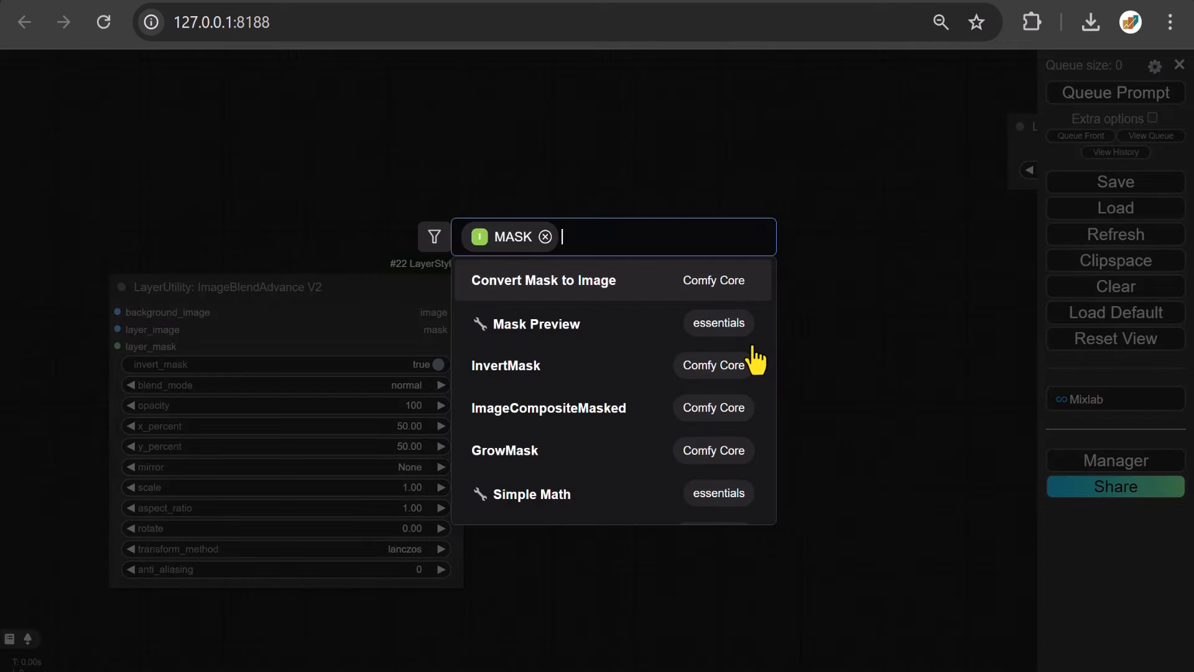
type("layer")
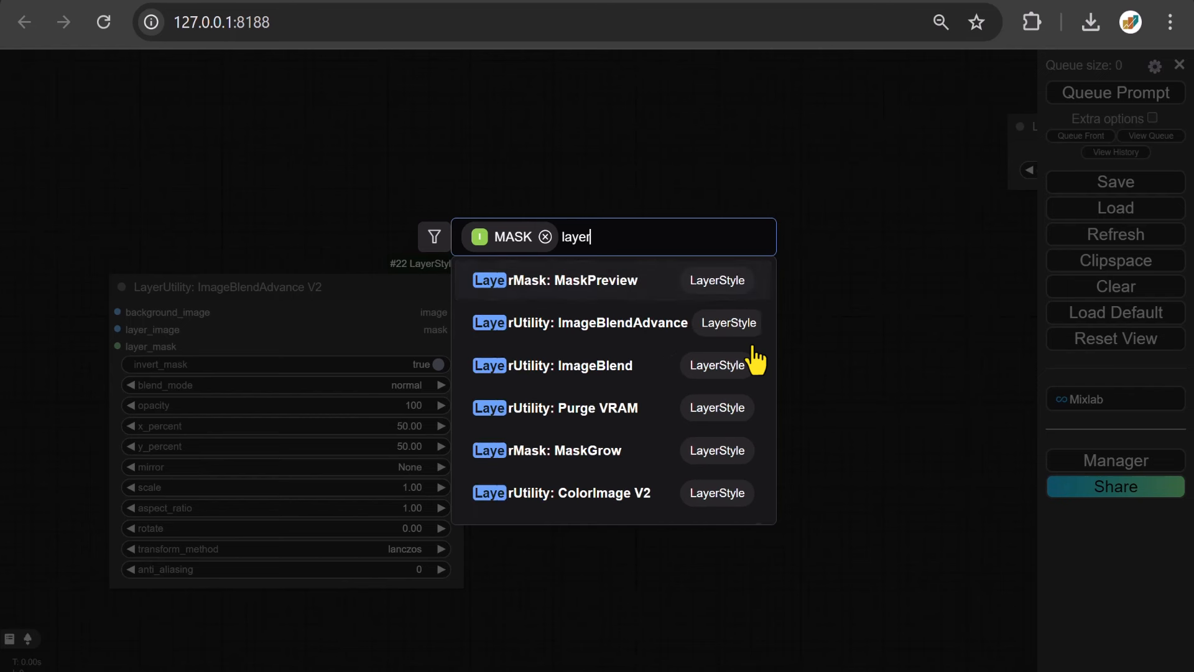
type(" mas")
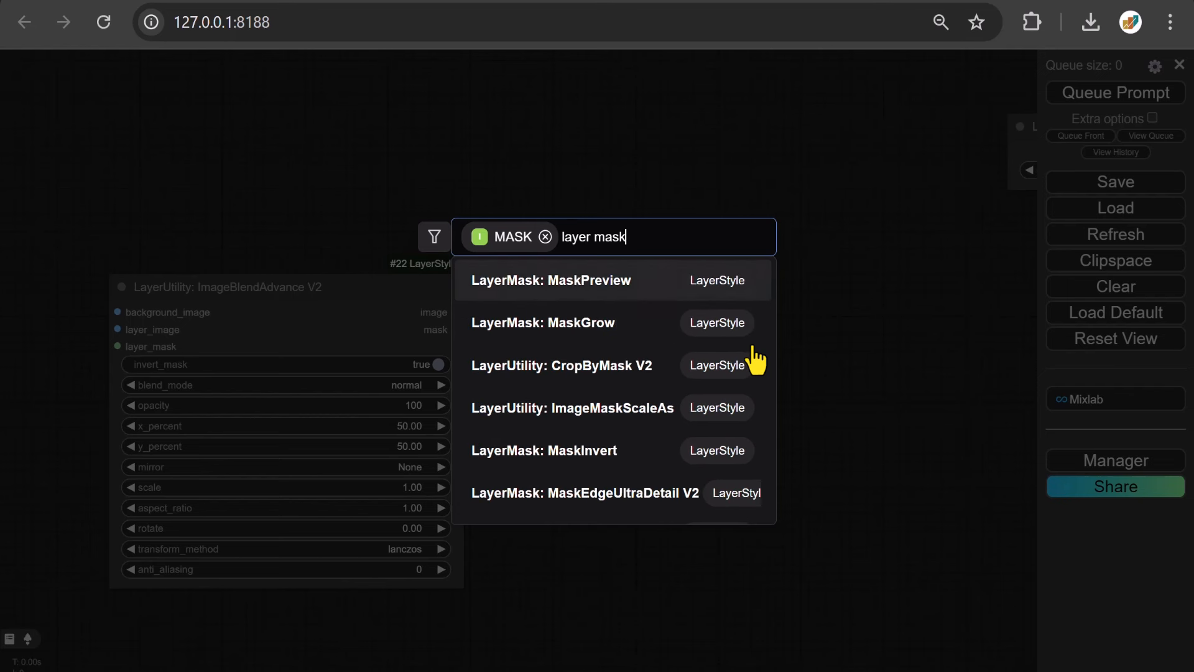
type("k")
left_click(567, 328)
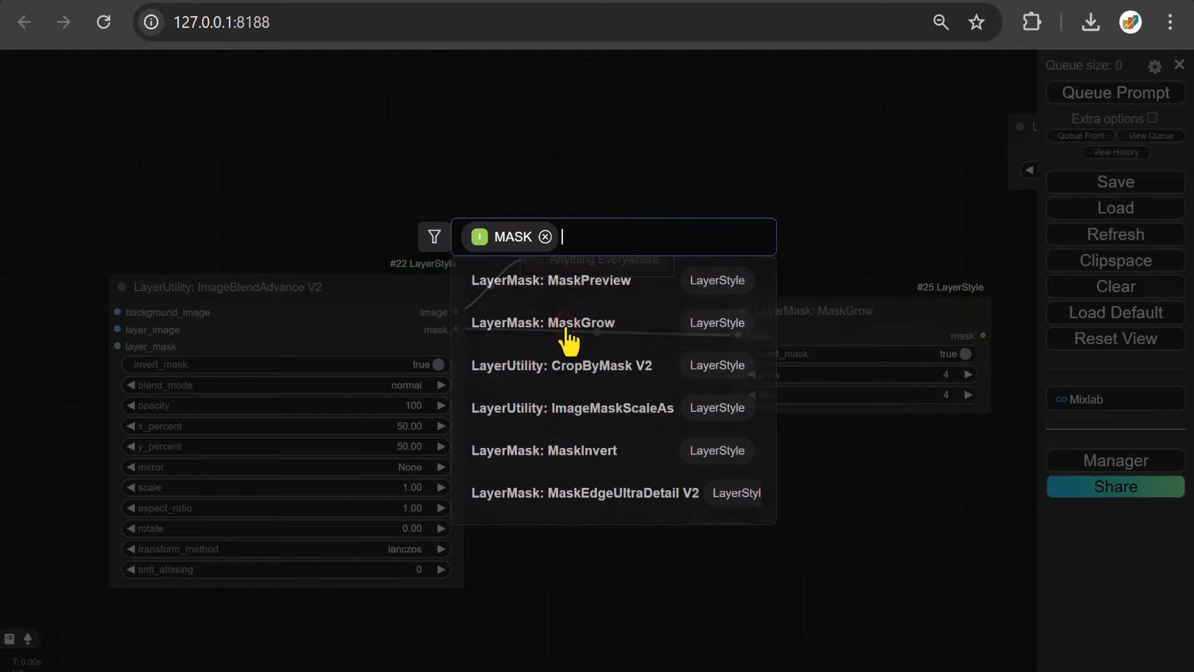
Add a Mask Preview node connected to ImageBlendAdvance V2's mask output and place it below the link to MaskGrow.
left_click_drag(457, 330, 540, 388)
left_click(569, 409)
type("mask p")
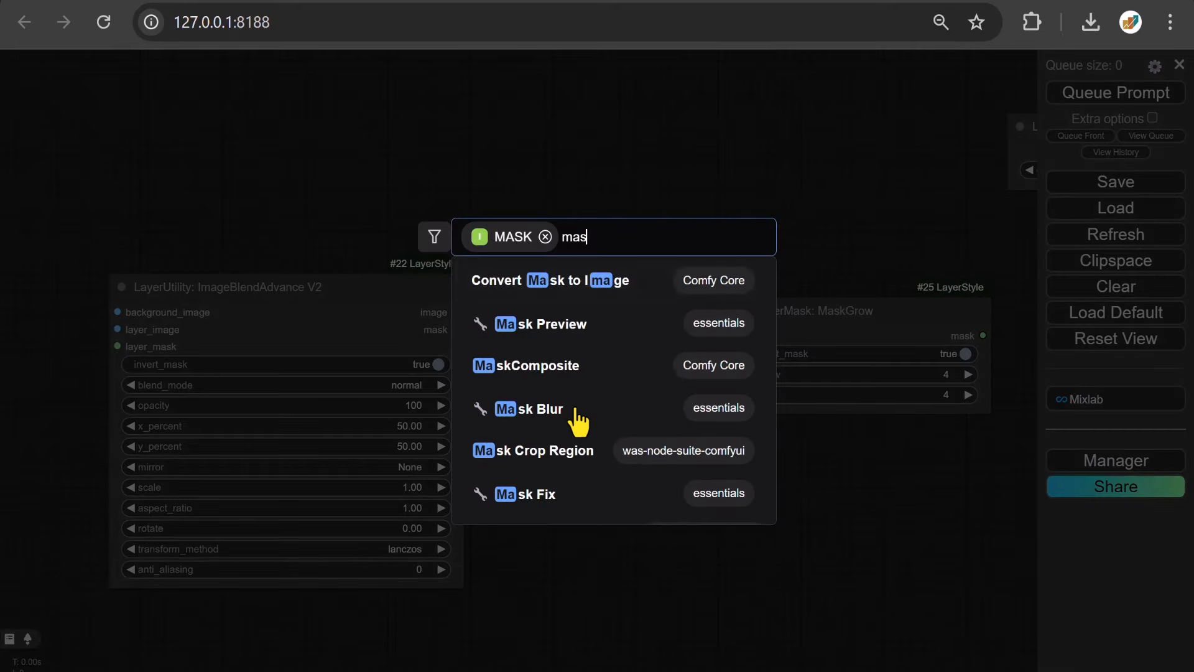
left_click(548, 325)
left_click_drag(621, 375, 573, 385)
Add a Grow Mask With Blur node connected to MaskGrow's mask output and place it close to MaskGrow's right side.
left_click_drag(894, 463, 299, 500)
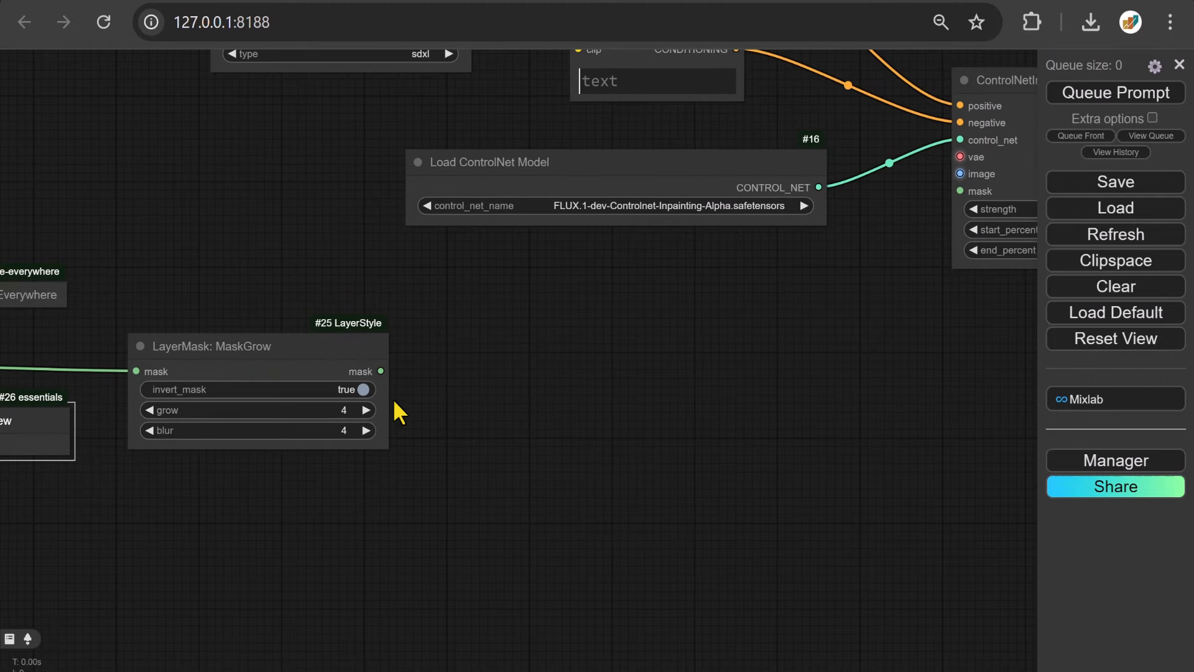
left_click_drag(377, 370, 547, 359)
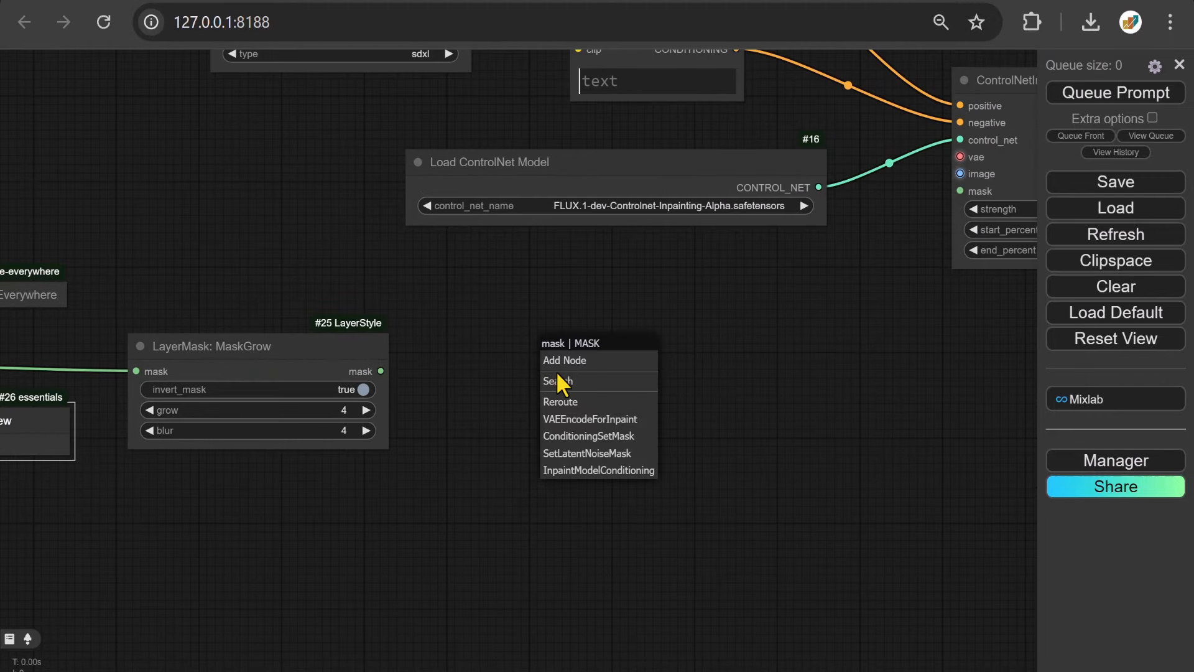
left_click(558, 381)
type("grow")
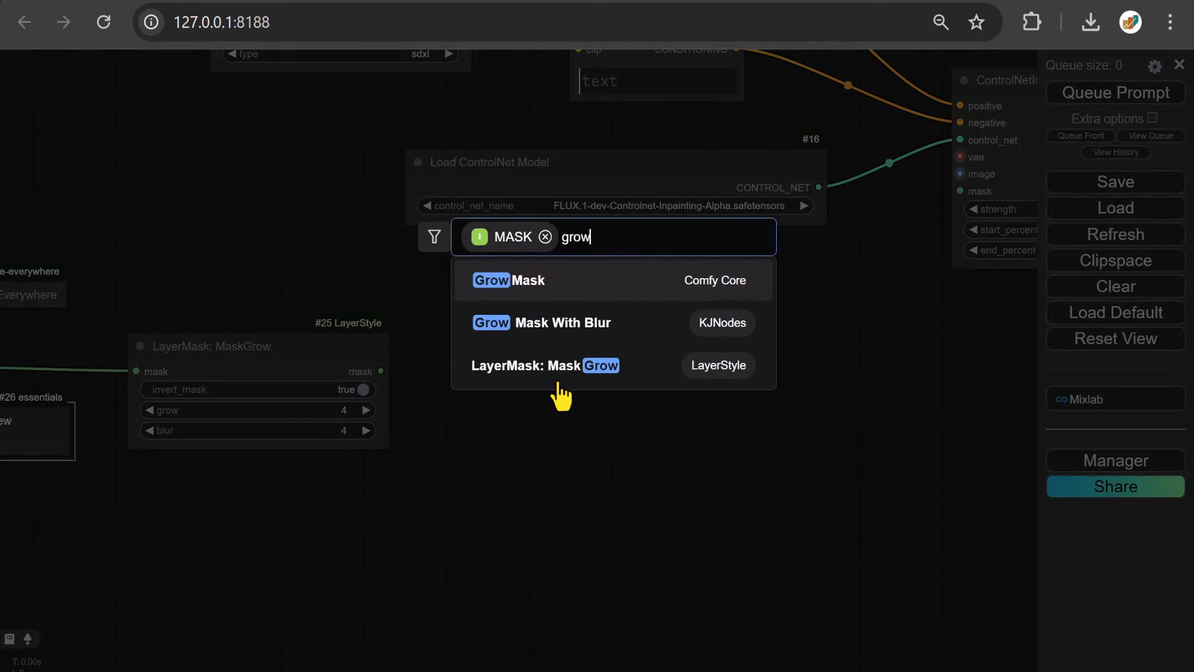
left_click(532, 336)
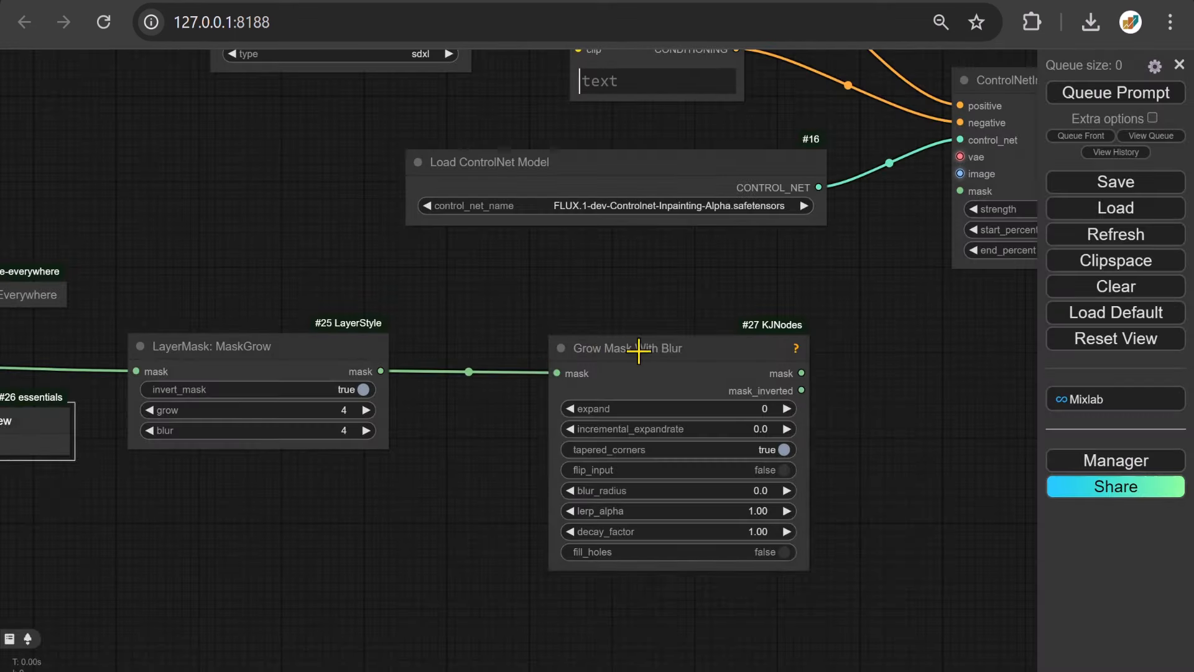
left_click_drag(639, 351, 546, 347)
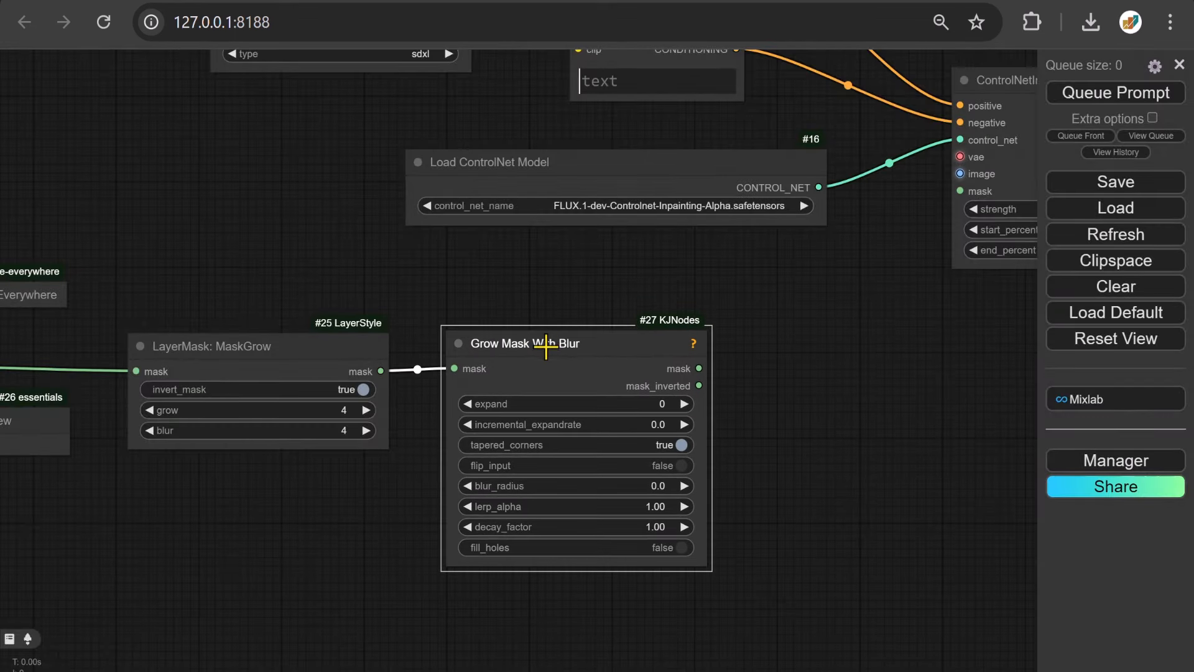
Add an InvertMask node fed by Grow Mask With Blur's mask output and connect its output to the ControlNet inpainting node's mask input.
left_click_drag(699, 368, 759, 367)
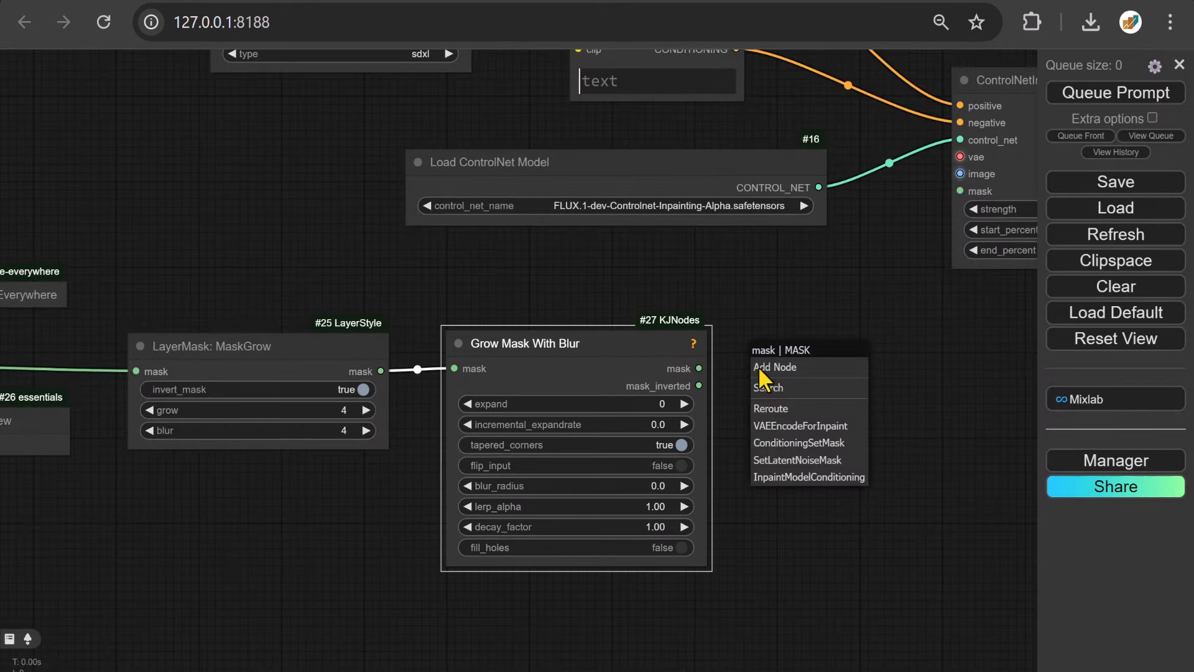
left_click(768, 386)
type("in")
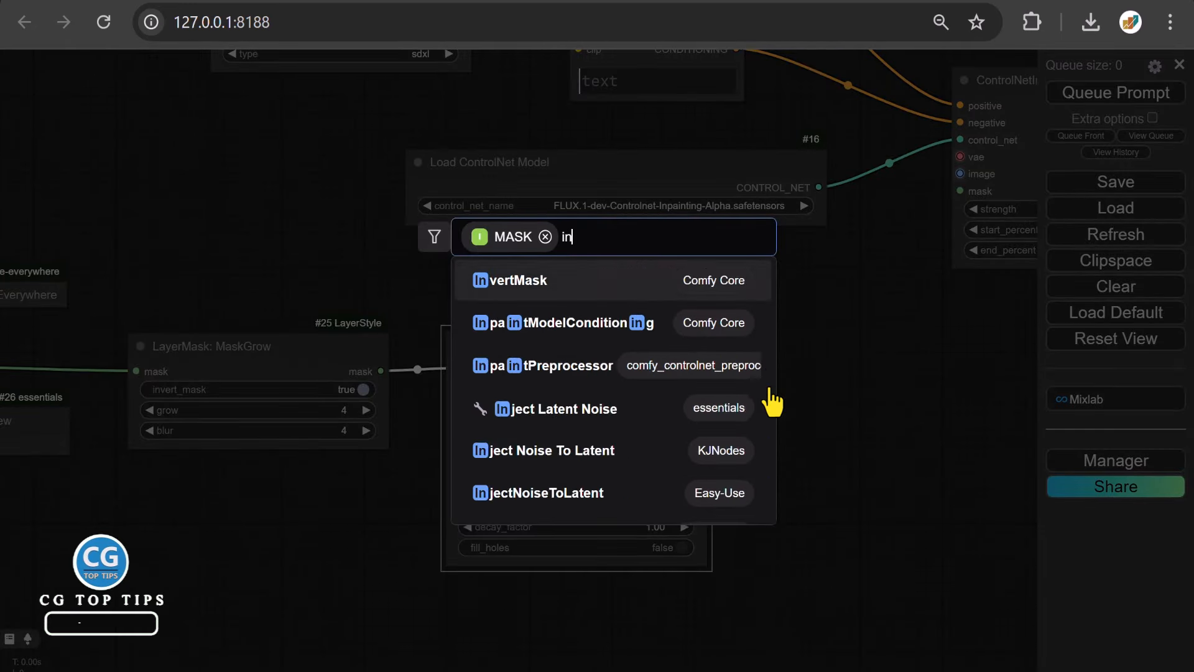
type("vert")
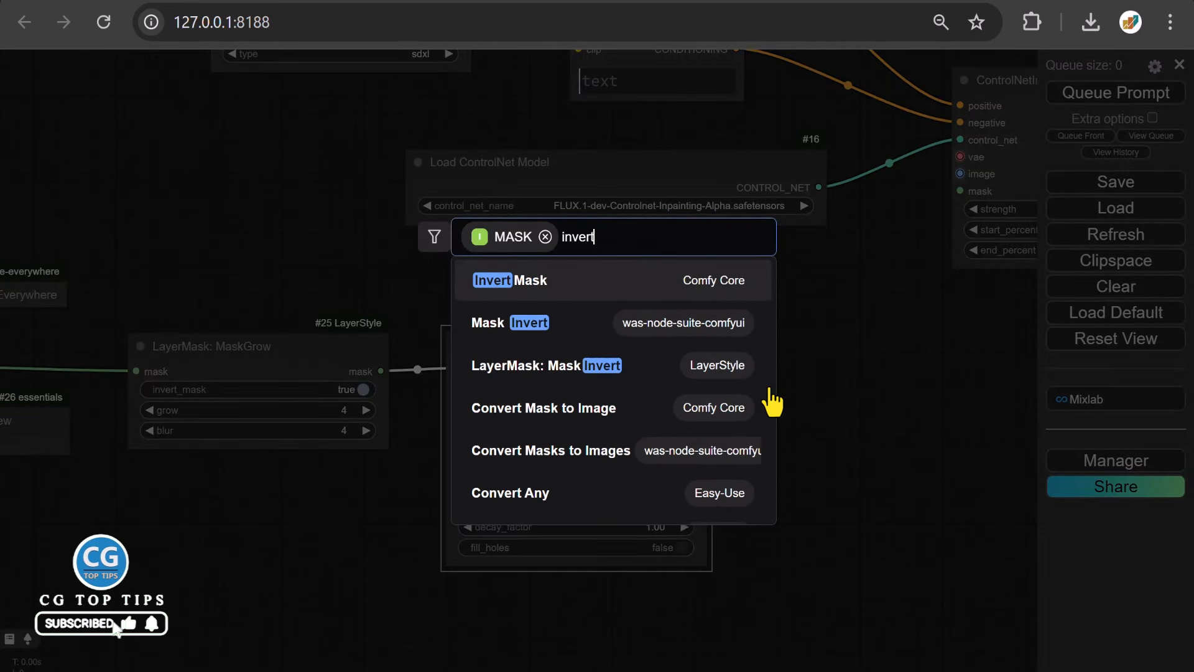
left_click(536, 289)
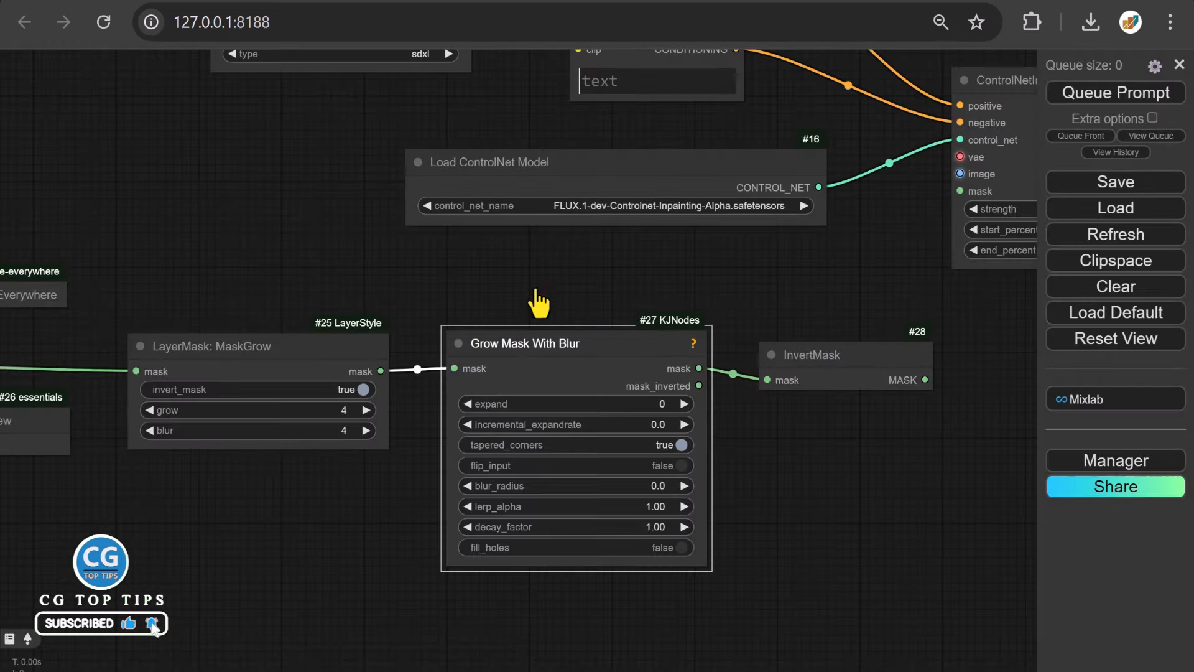
left_click_drag(830, 351, 814, 337)
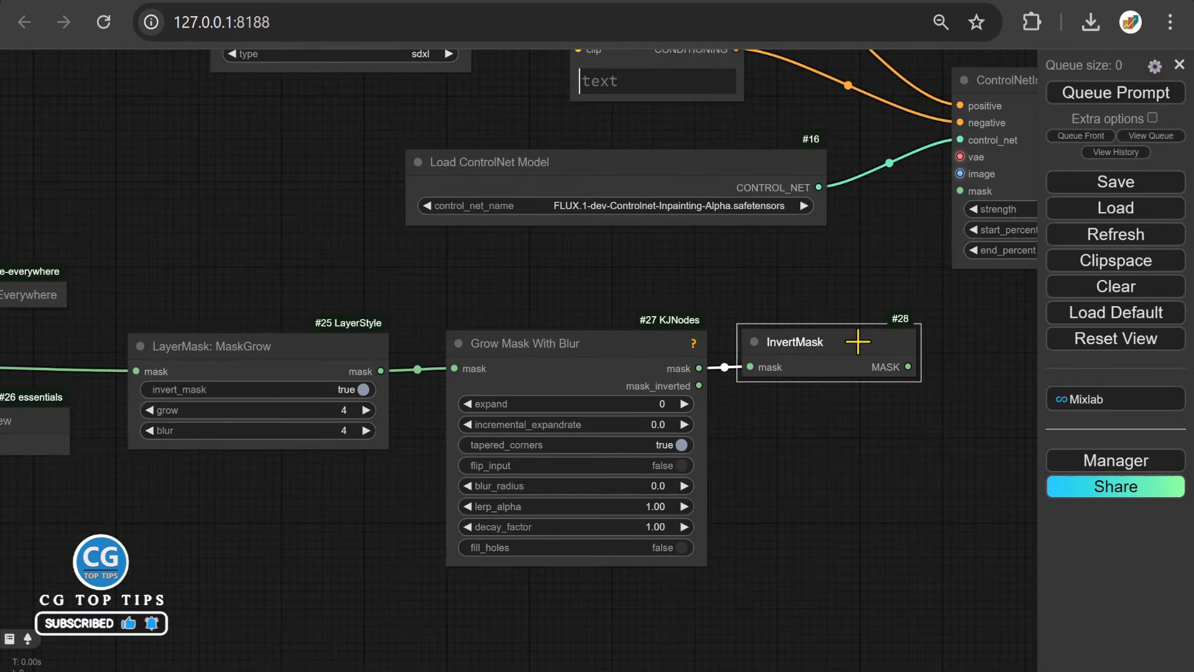
left_click_drag(908, 367, 962, 194)
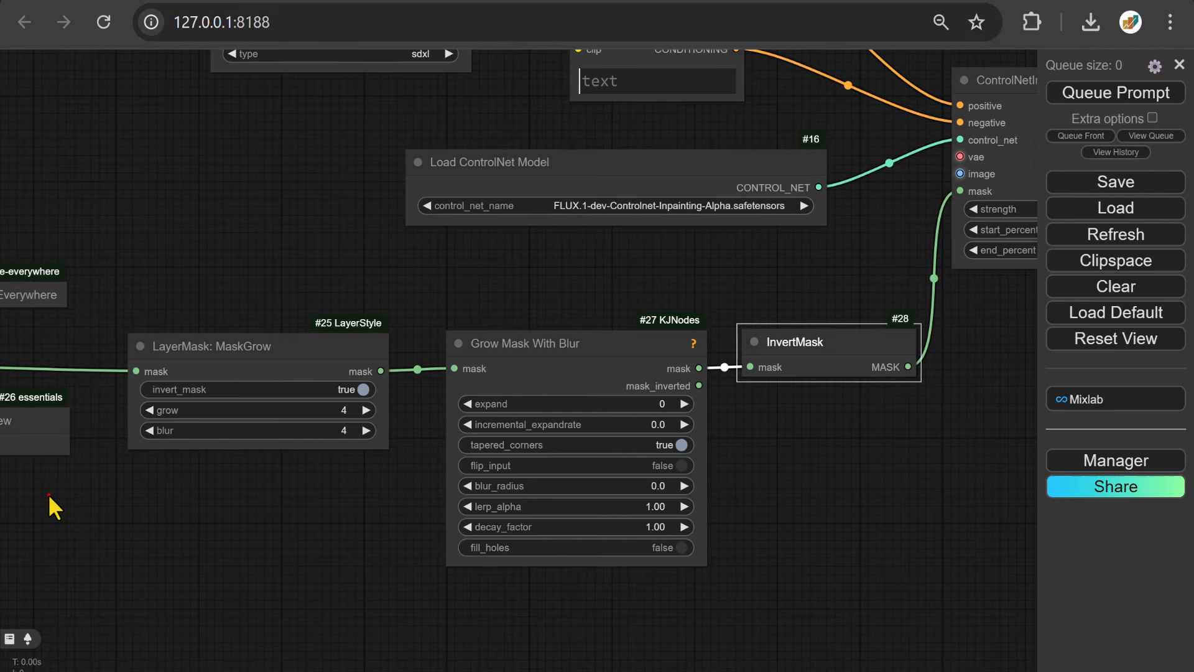
Add an Image Blank node connected to ImageBlendAdvance V2's background_image input, above and left of that node.
left_click_drag(50, 507, 712, 462)
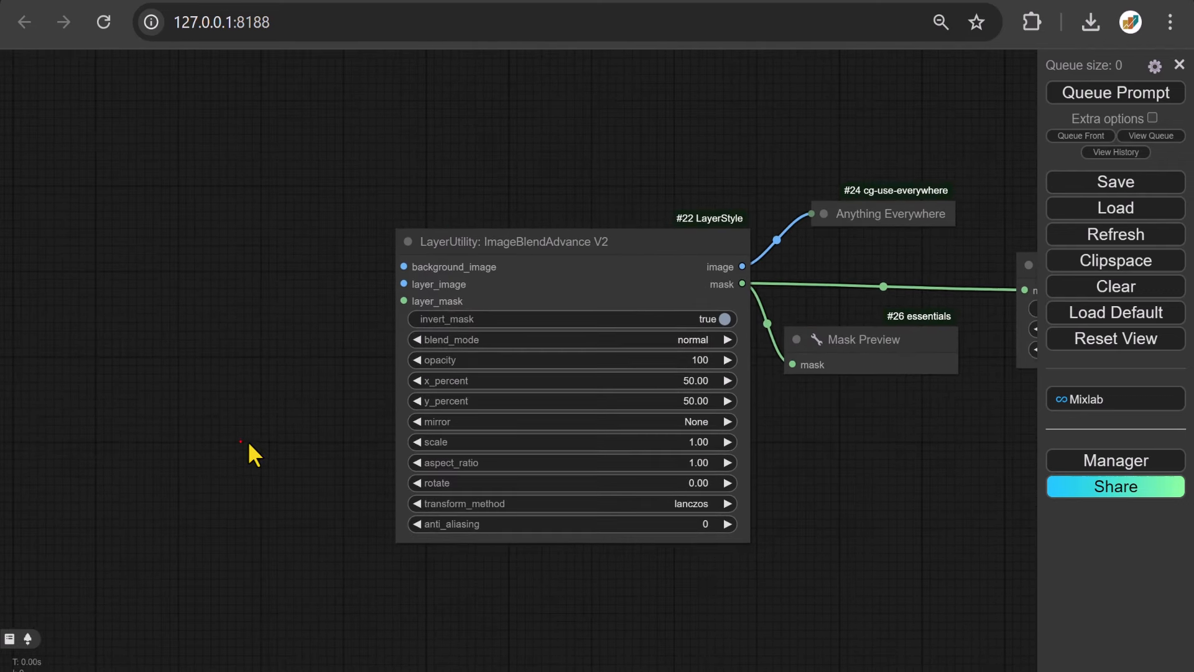
left_click_drag(249, 443, 707, 474)
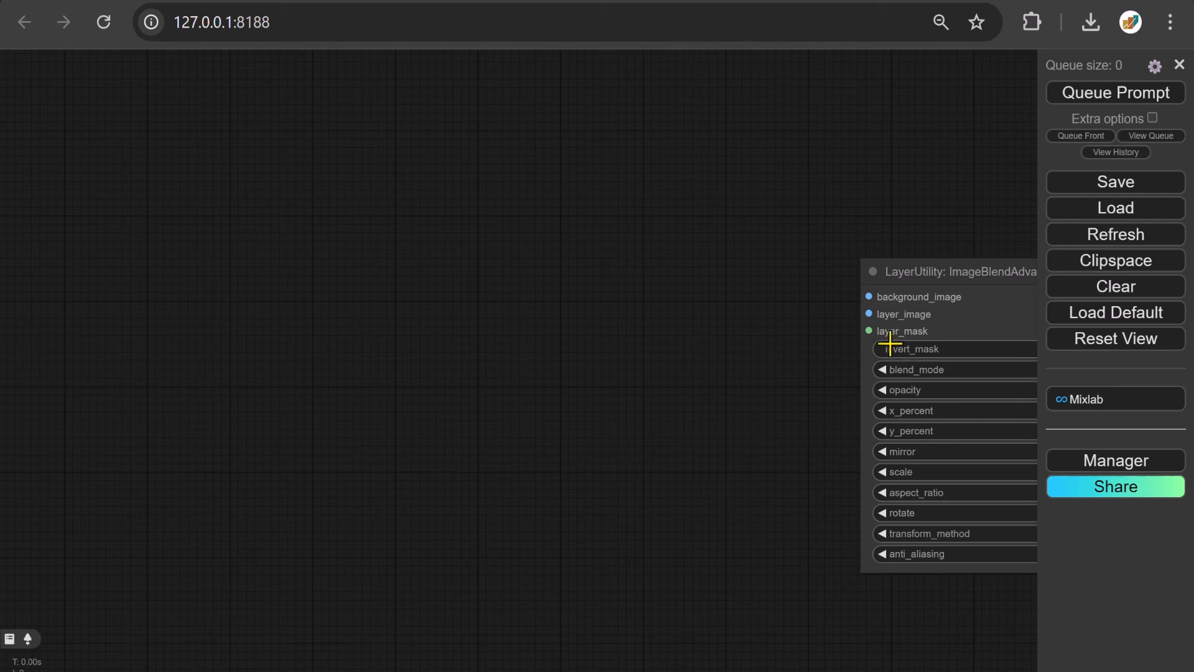
left_click_drag(873, 296, 589, 113)
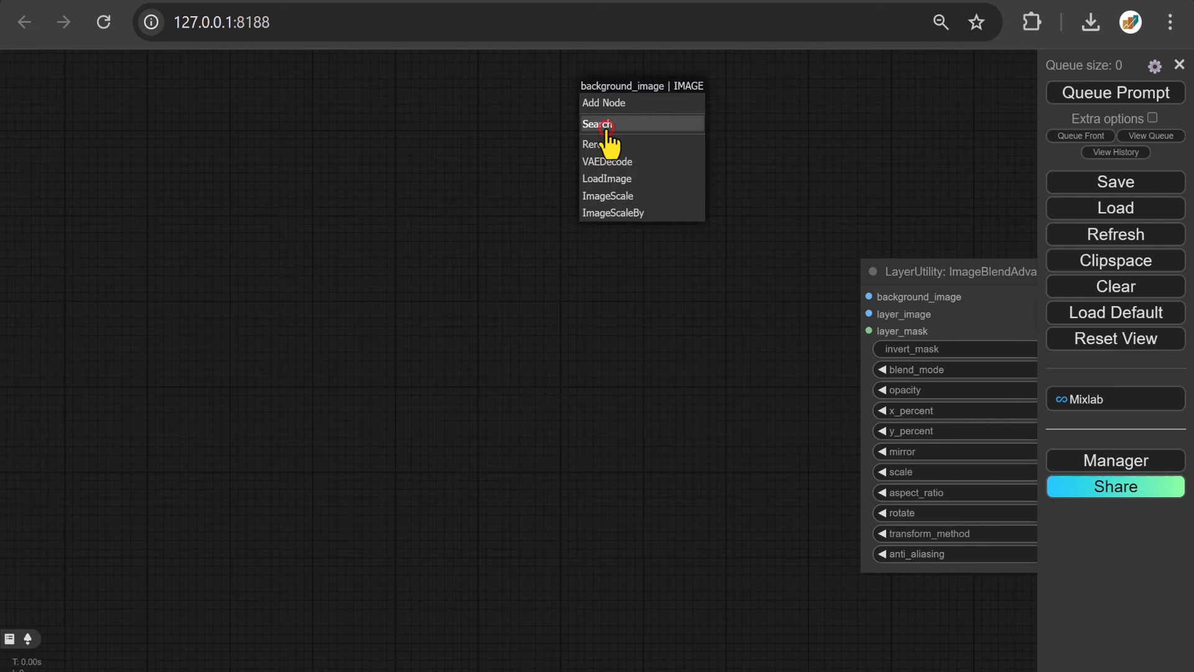
left_click(603, 125)
type("Image B")
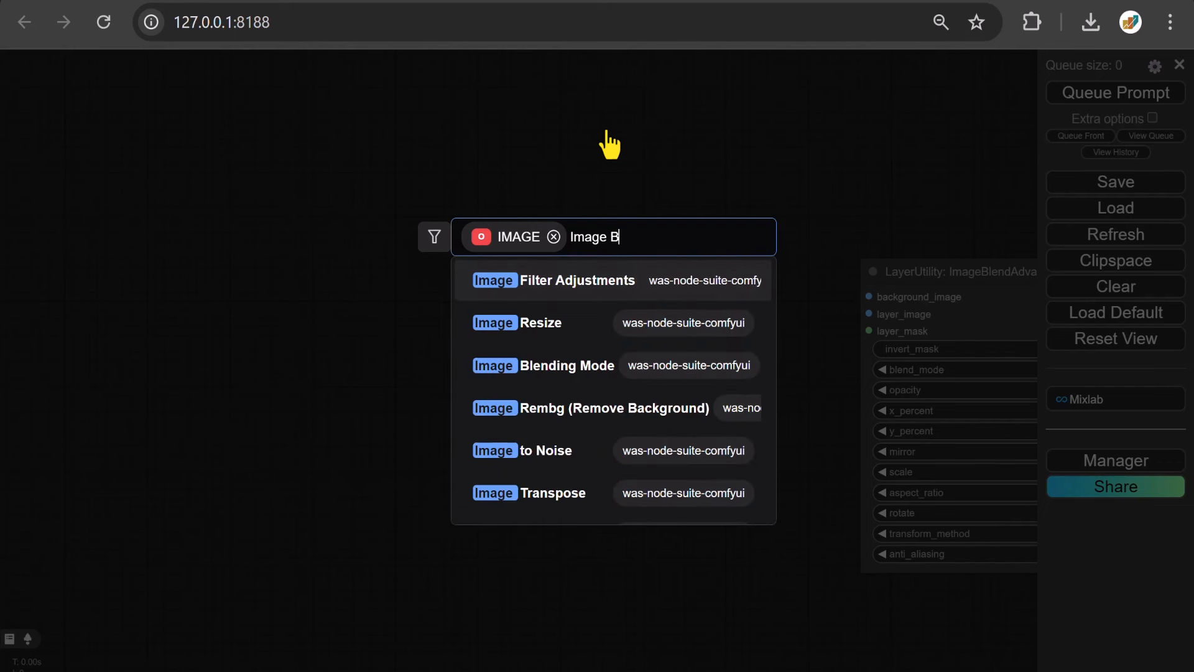
type("lank")
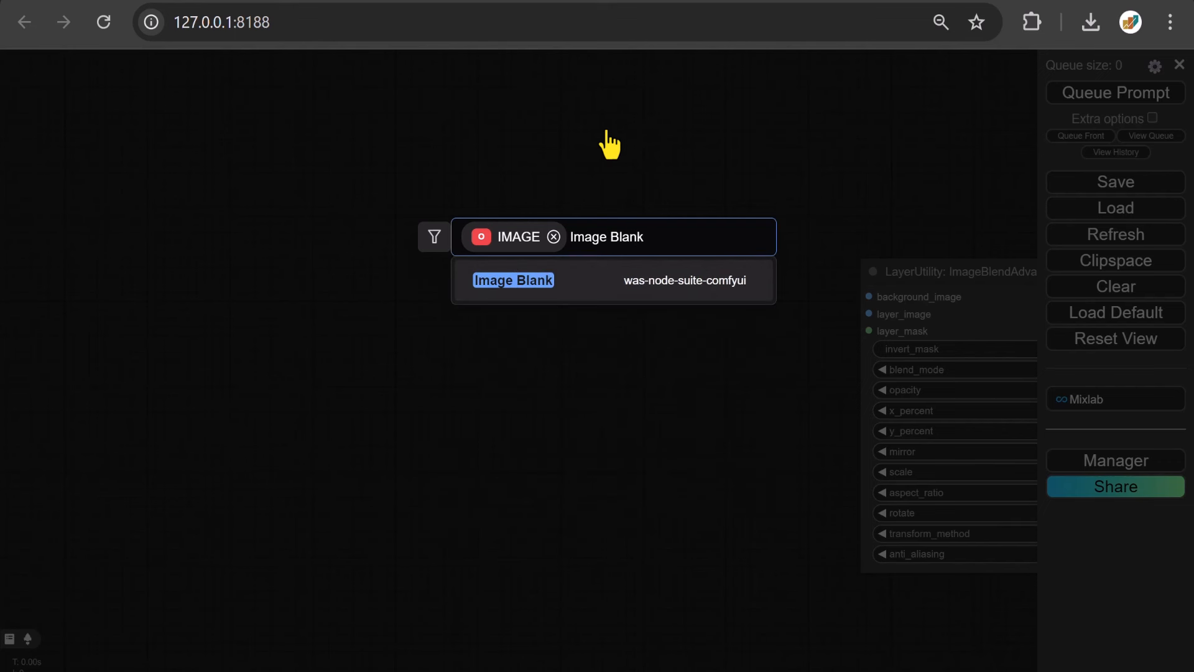
left_click(488, 290)
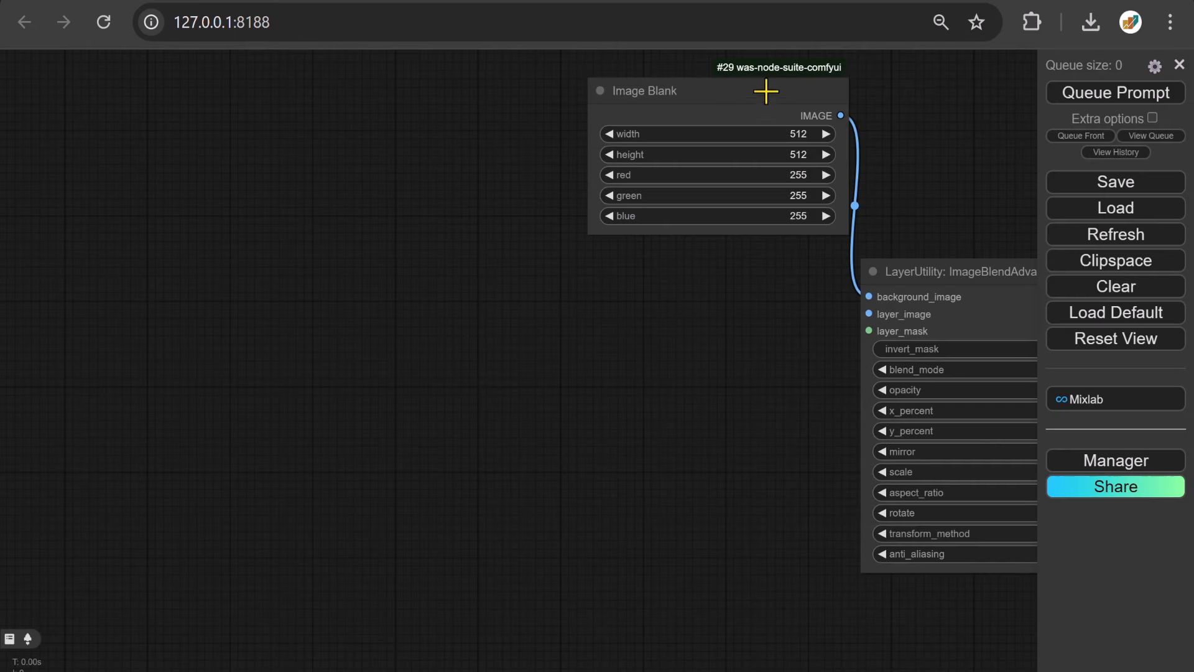
Move Image Blank farther left and add a Load Image node feeding ImageBlendAdvance V2's layer_image input, placed below and left of Image Blank.
left_click_drag(765, 91, 573, 92)
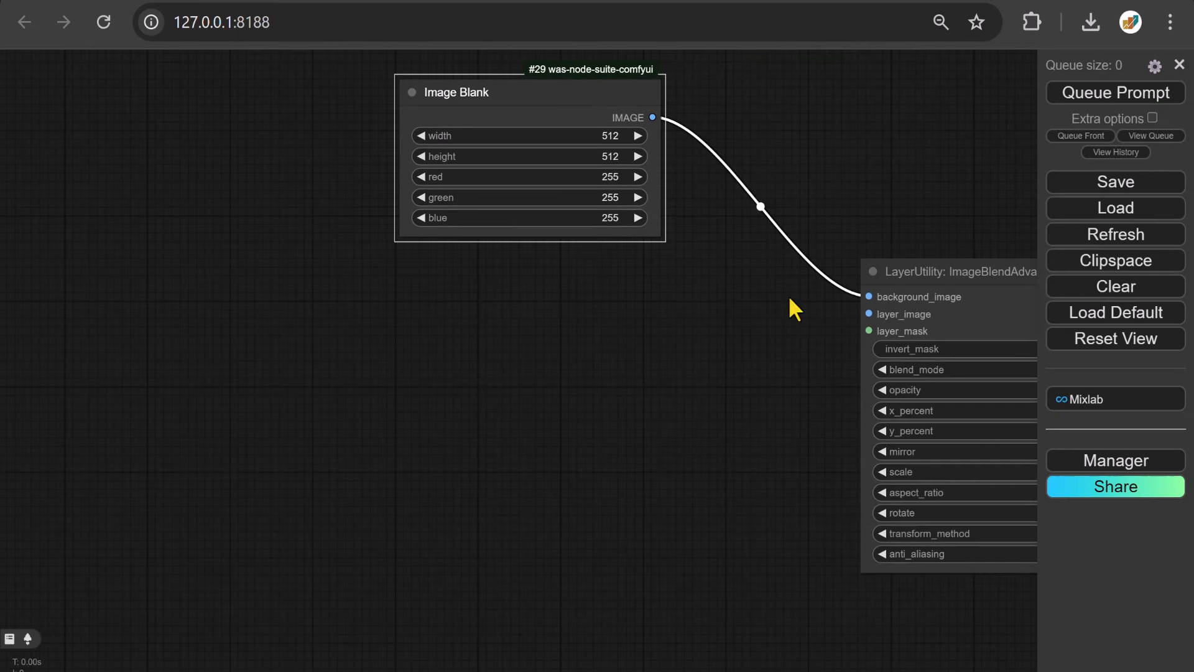
left_click_drag(871, 309, 288, 319)
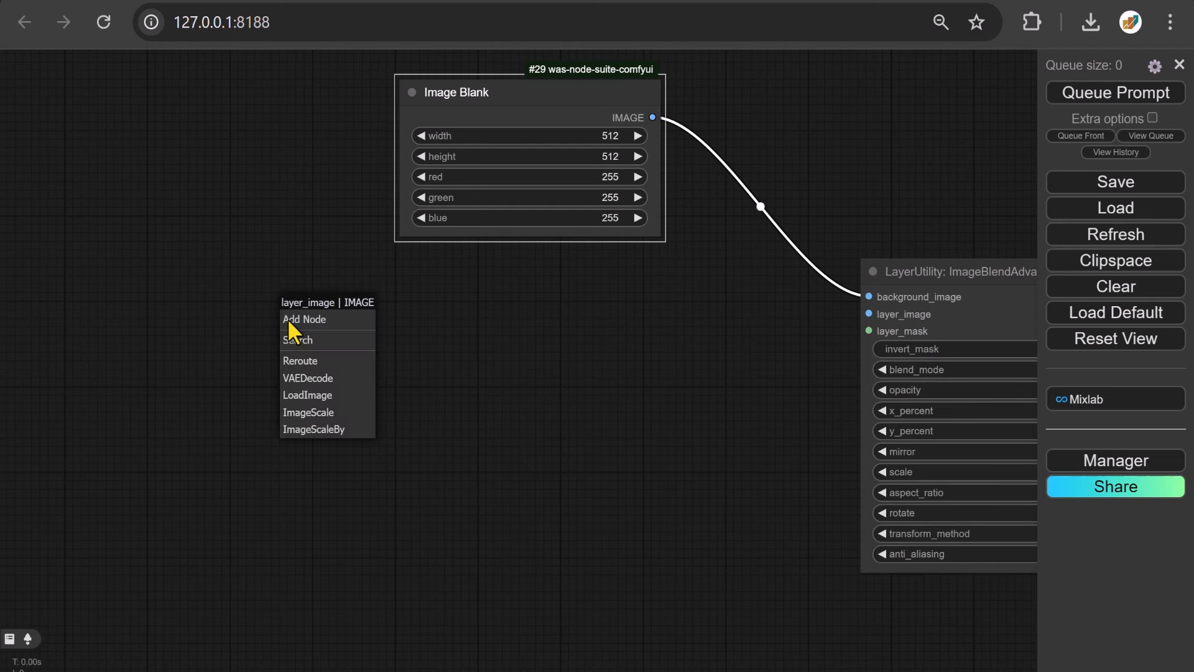
left_click(326, 397)
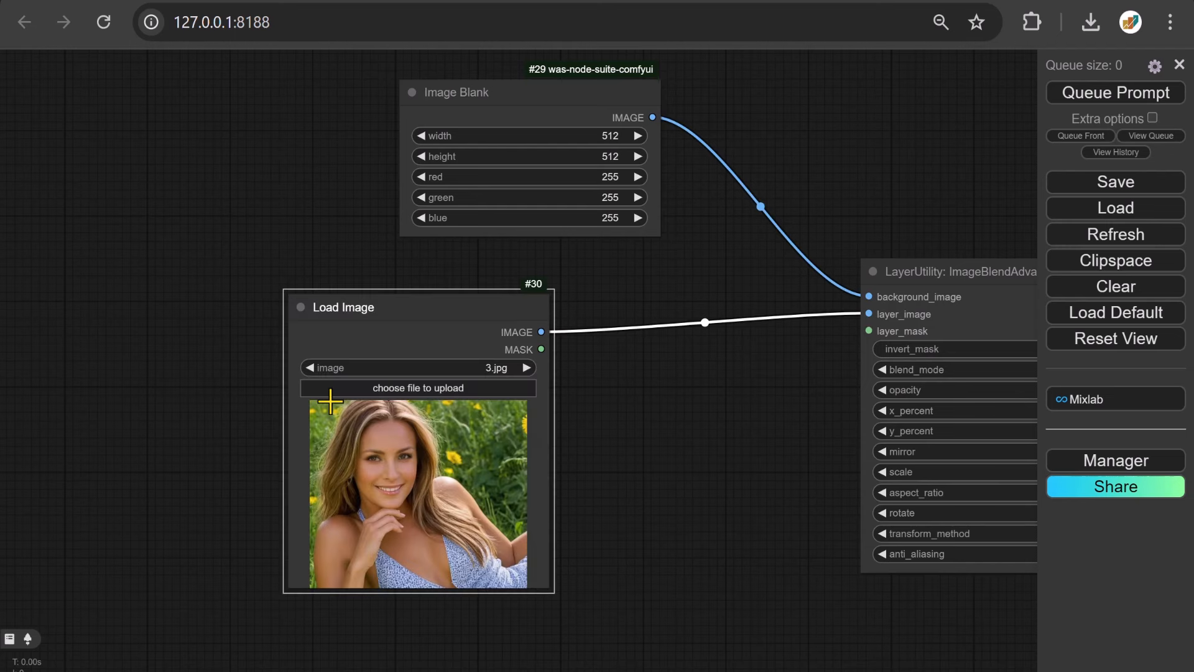
left_click_drag(507, 311, 245, 298)
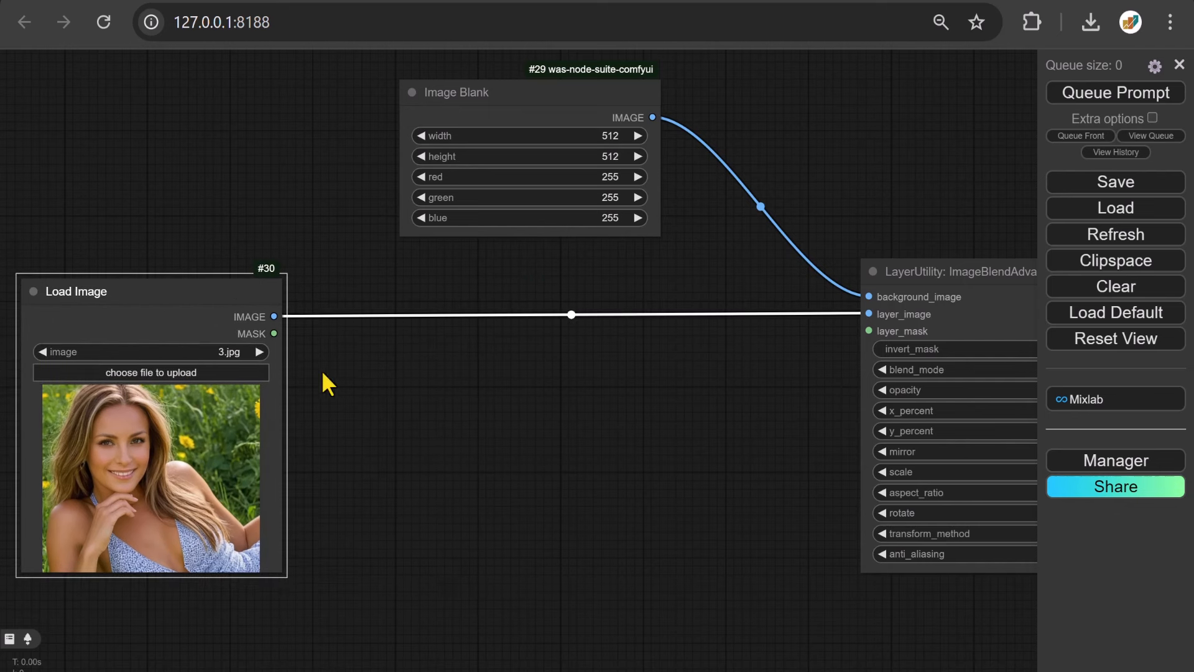
Convert the x_percent, y_percent and scale widgets of ImageBlendAdvance V2 to inputs.
right_click(955, 325)
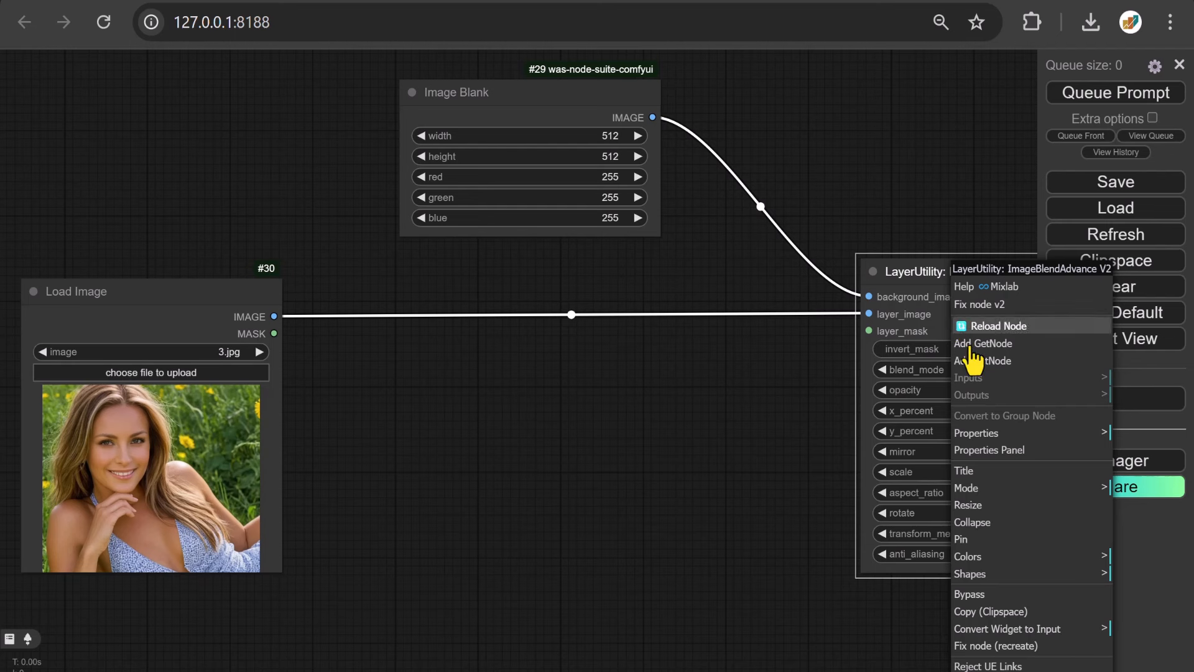
left_click(992, 629)
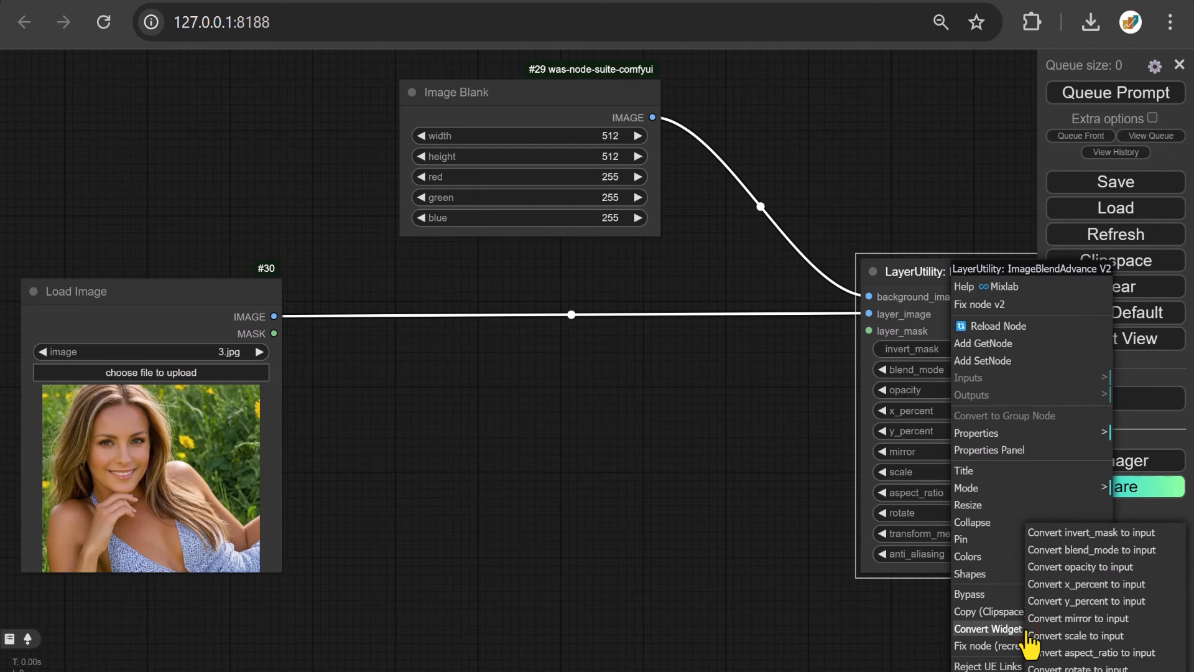
left_click(1089, 586)
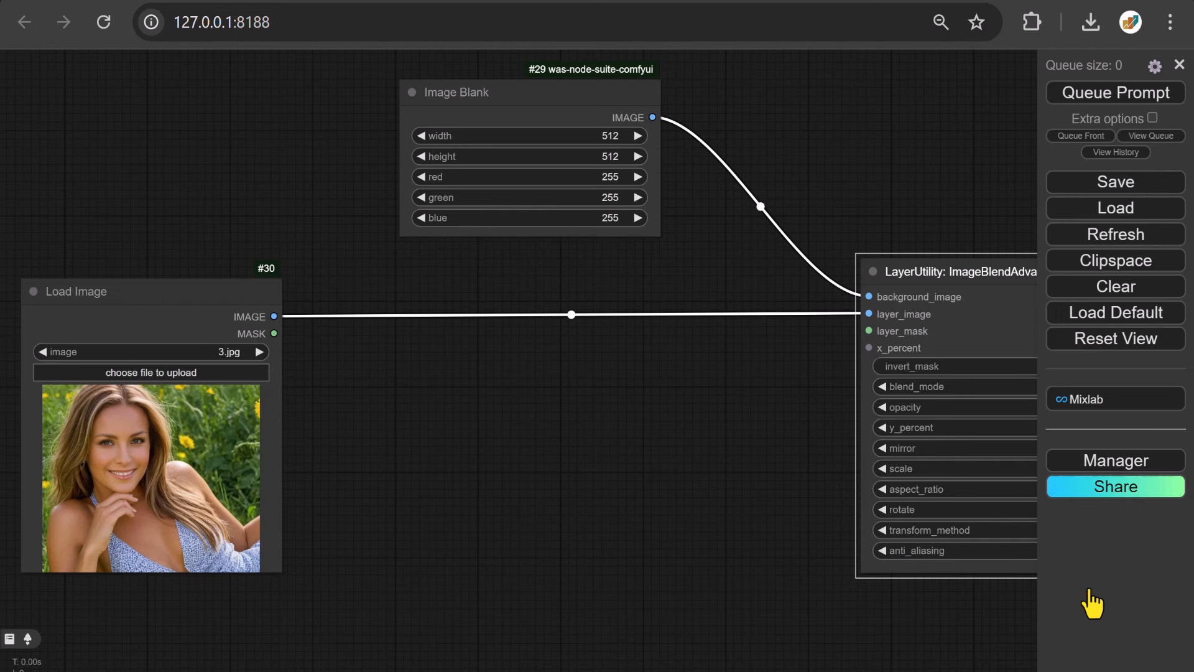
right_click(934, 347)
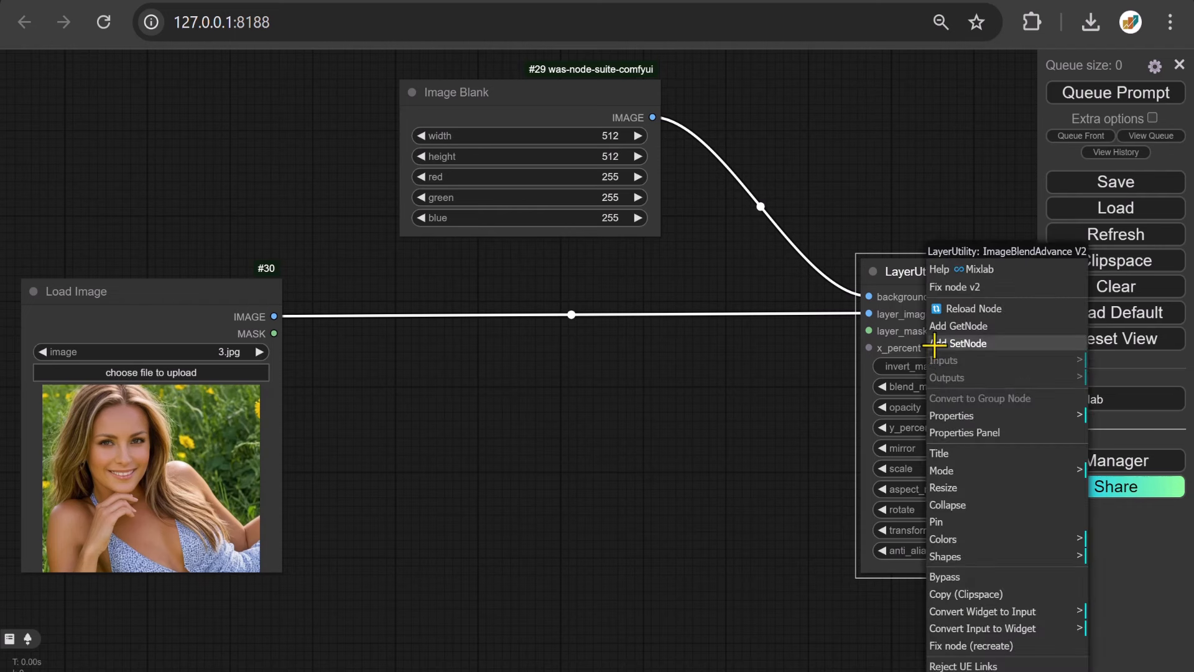
left_click(1019, 613)
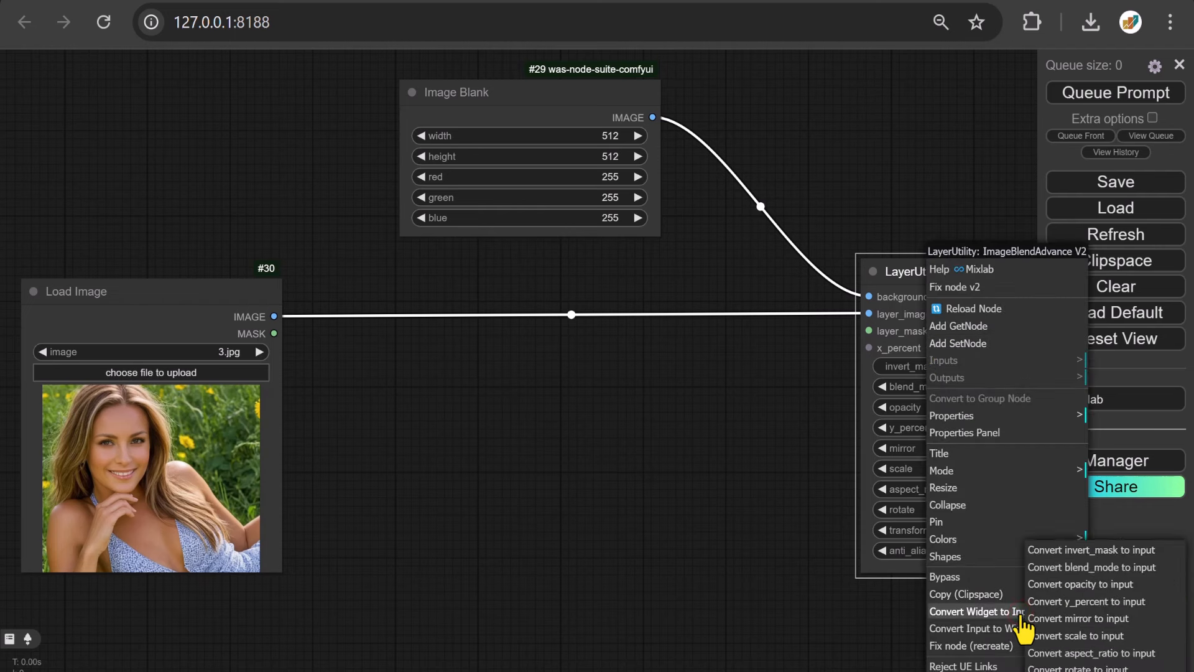
left_click(1081, 601)
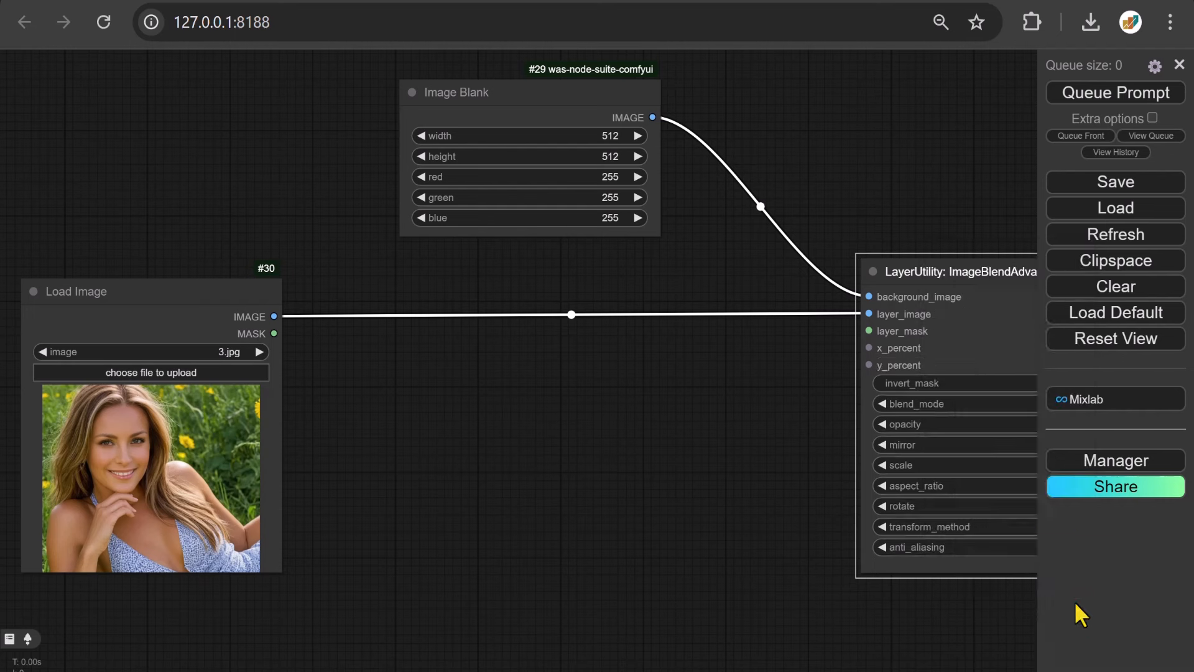
right_click(948, 358)
left_click(1020, 612)
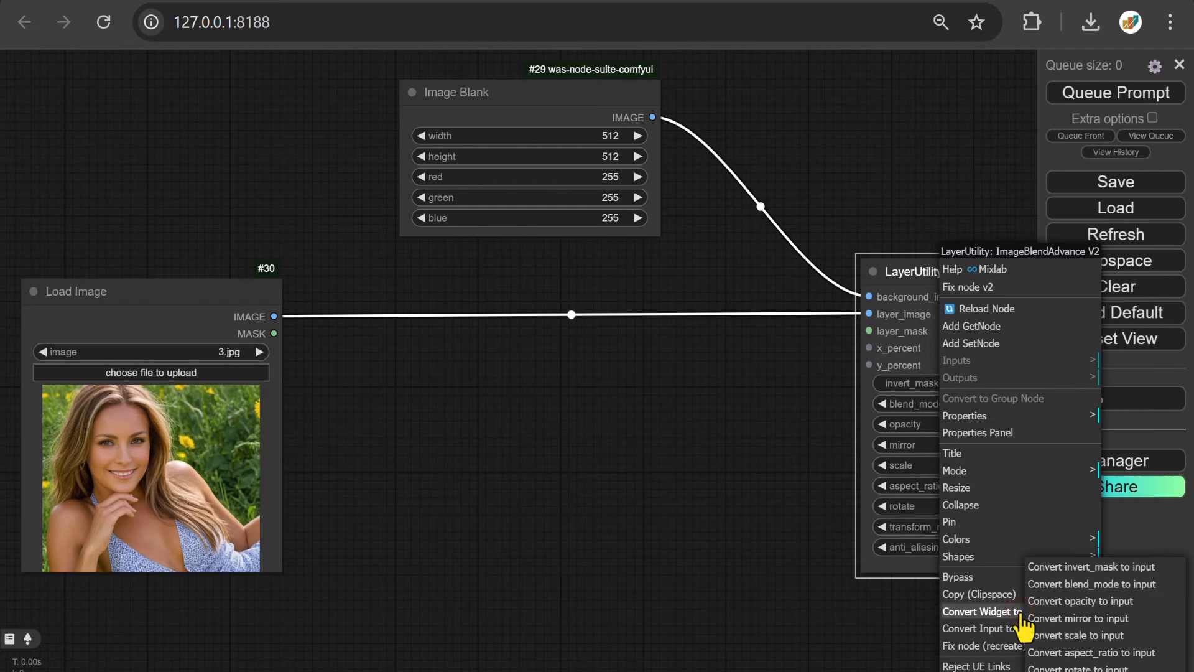
left_click(1084, 635)
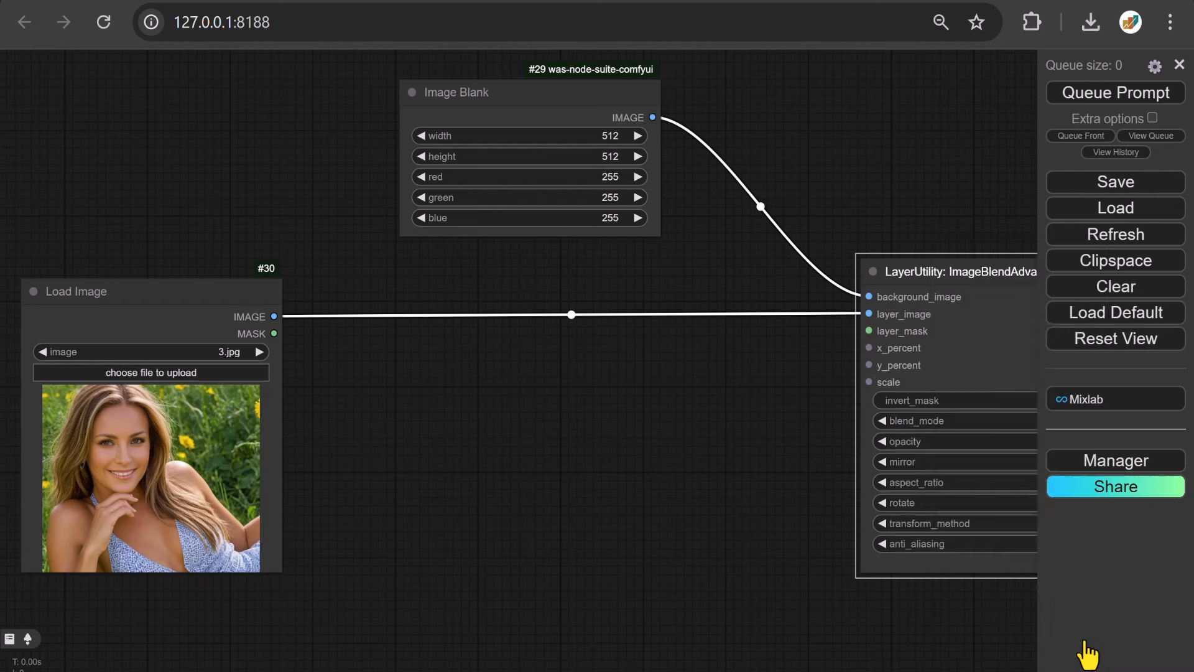
Add a Mixlab Float Slider Input node connected to x_percent and place it between Load Image and ImageBlendAdvance V2.
left_click_drag(861, 343, 512, 358)
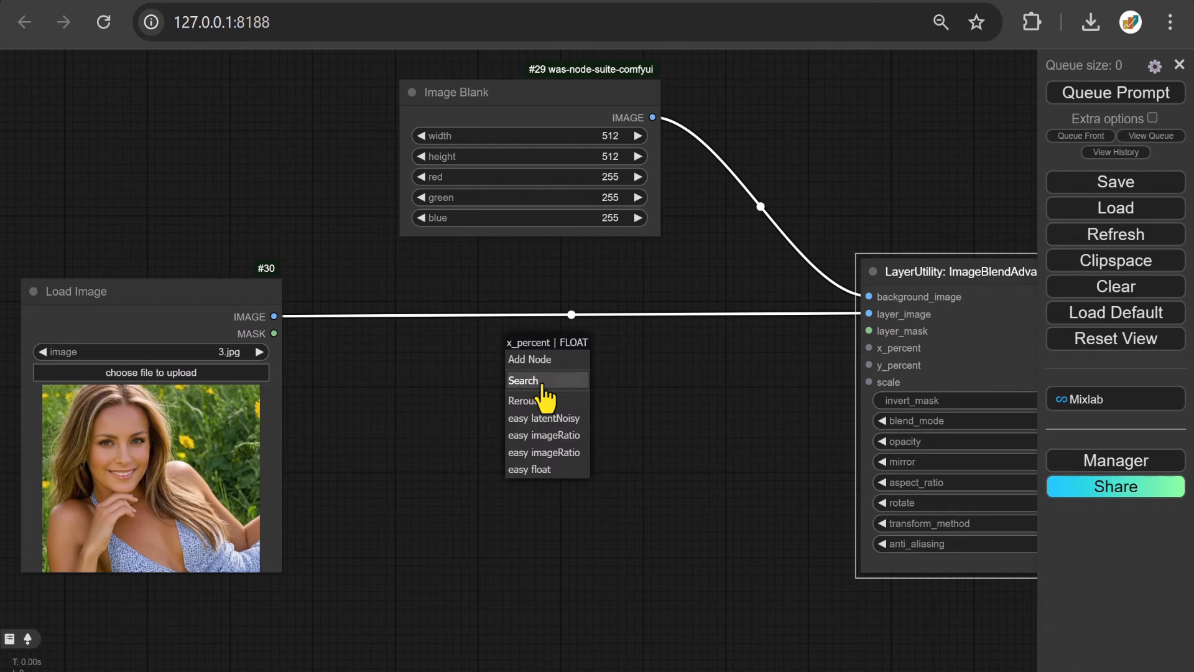
left_click(523, 381)
type("Fl")
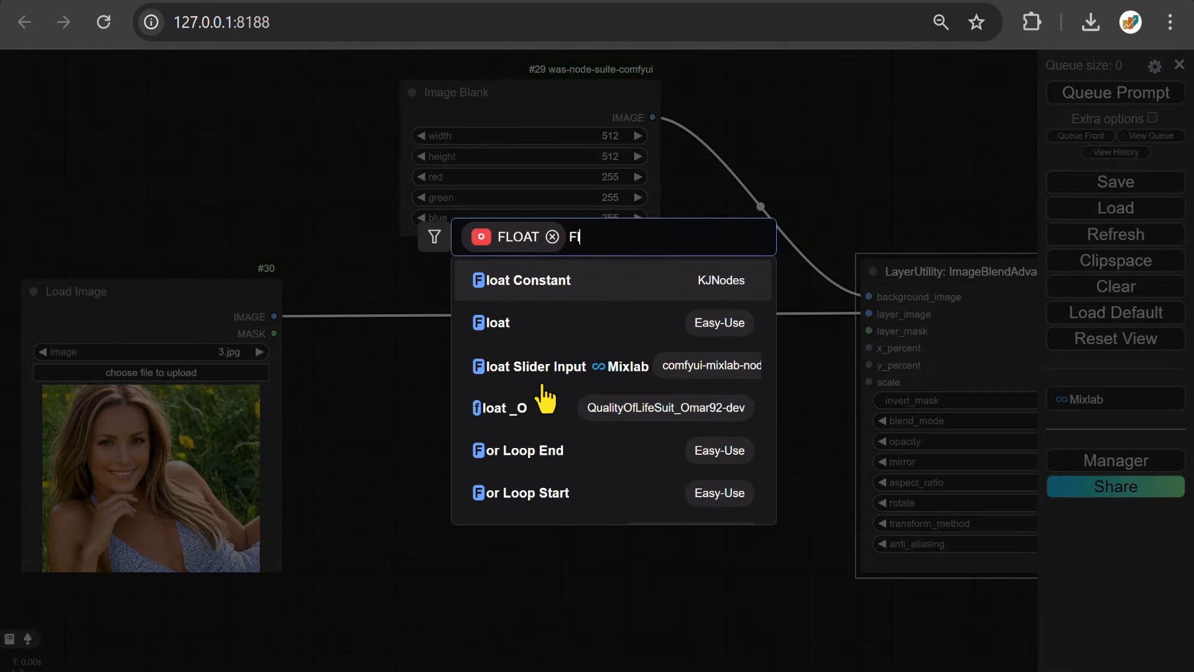
type("oat slider")
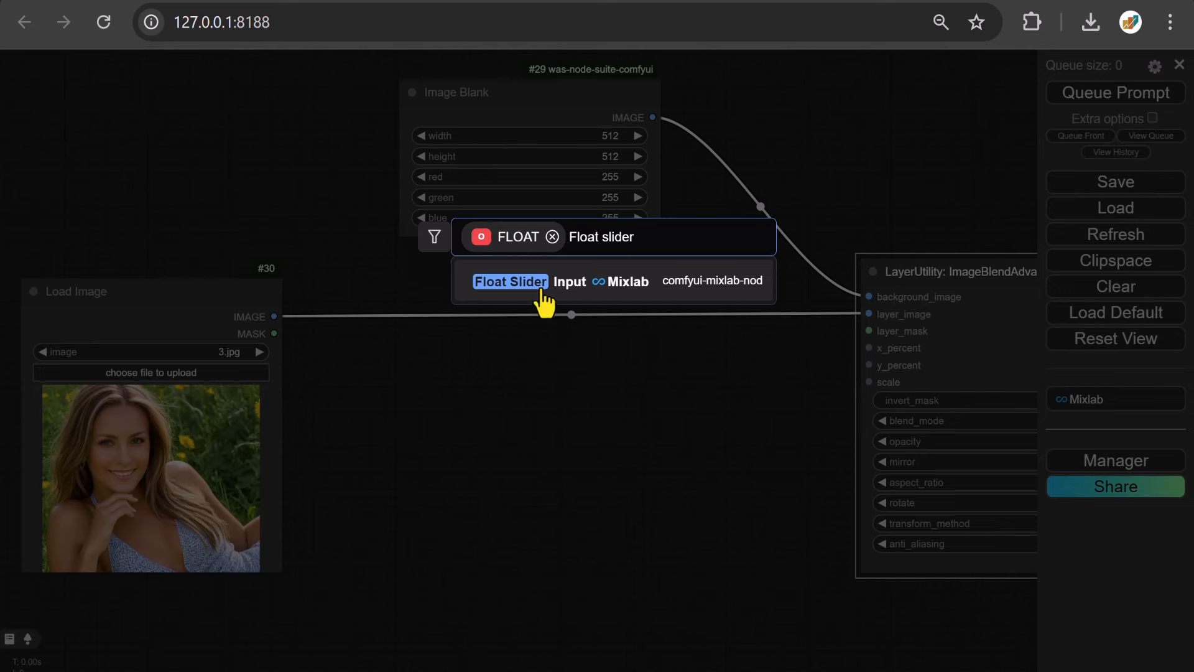
left_click(566, 285)
left_click_drag(737, 353, 603, 366)
Clone the Float Slider Input node, place the copy below the original and connect its output to y_percent.
right_click(603, 366)
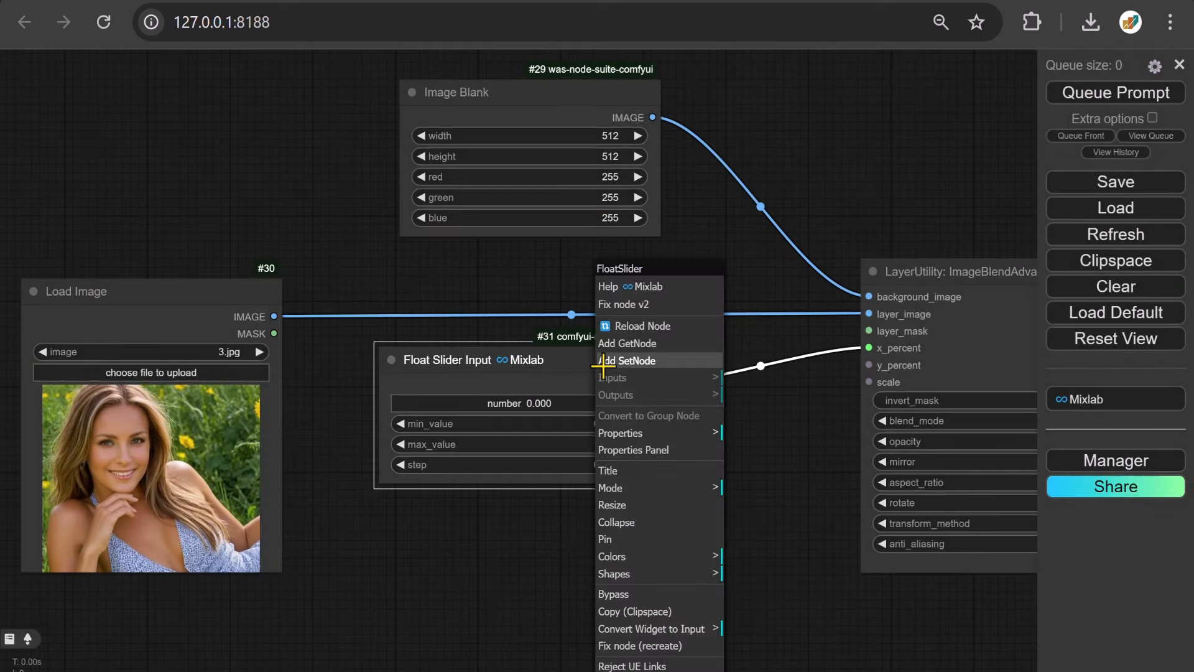
scroll(603, 366, "down", 1)
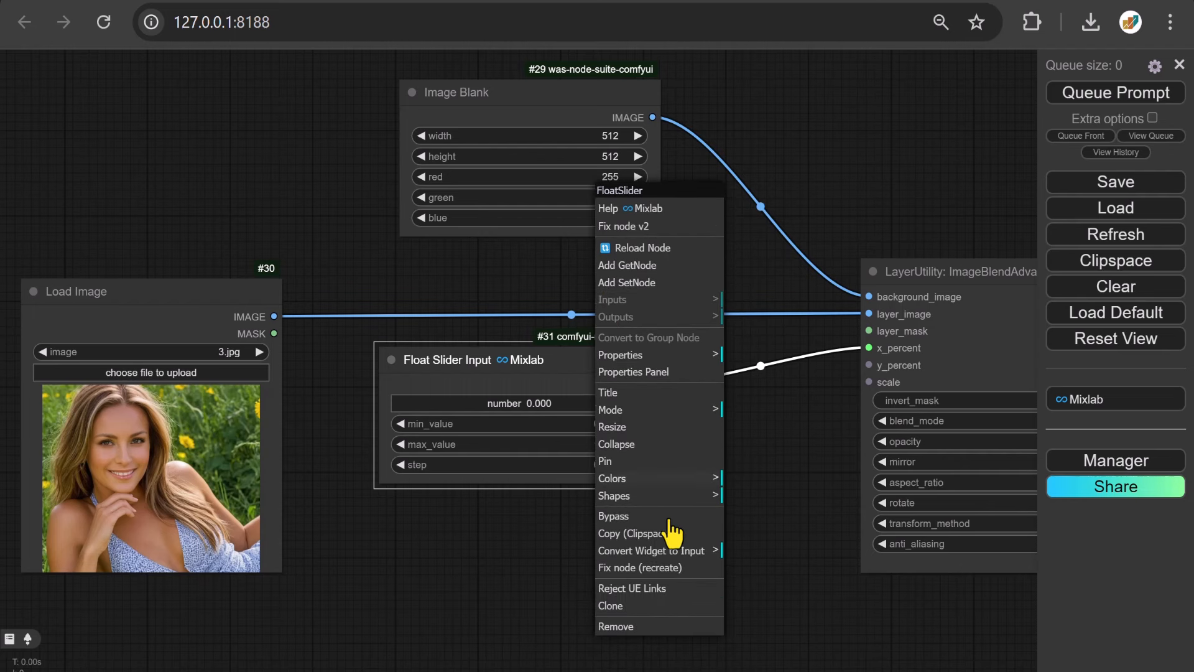
left_click(632, 605)
mouse_move(595, 385)
left_mouse_down()
mouse_move(588, 549)
mouse_move(738, 491)
mouse_move(865, 367)
left_mouse_up()
Clone the y_percent Float Slider Input node, place the copy below it and connect its output to the scale input.
left_click_drag(775, 598, 792, 368)
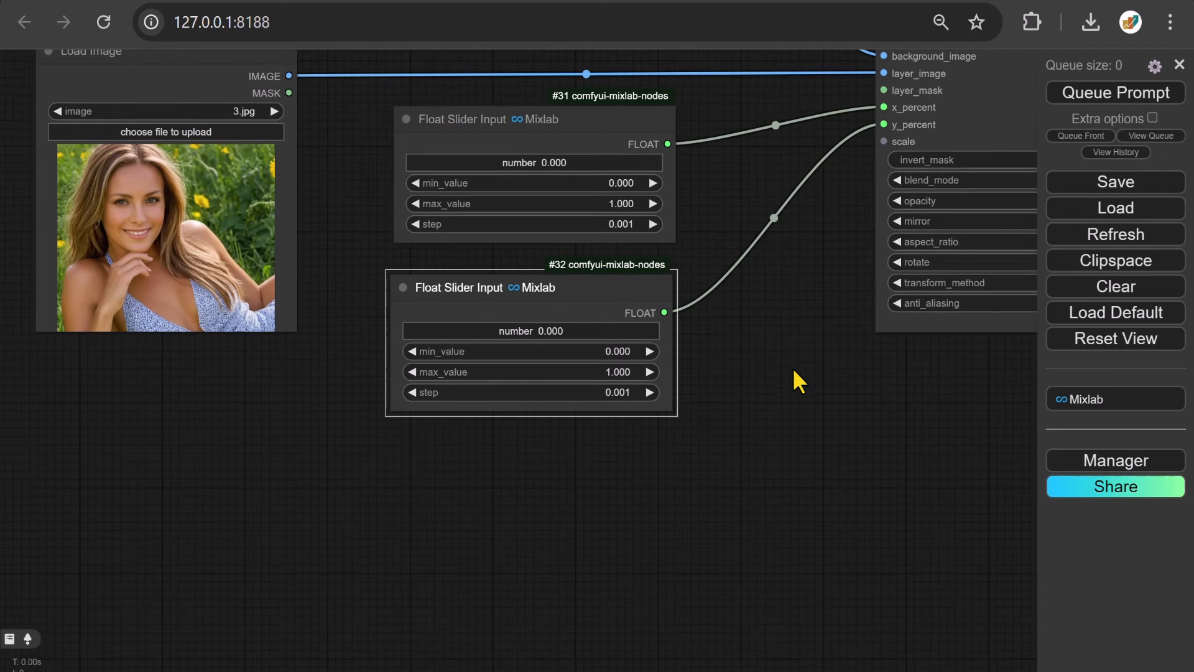
right_click(573, 288)
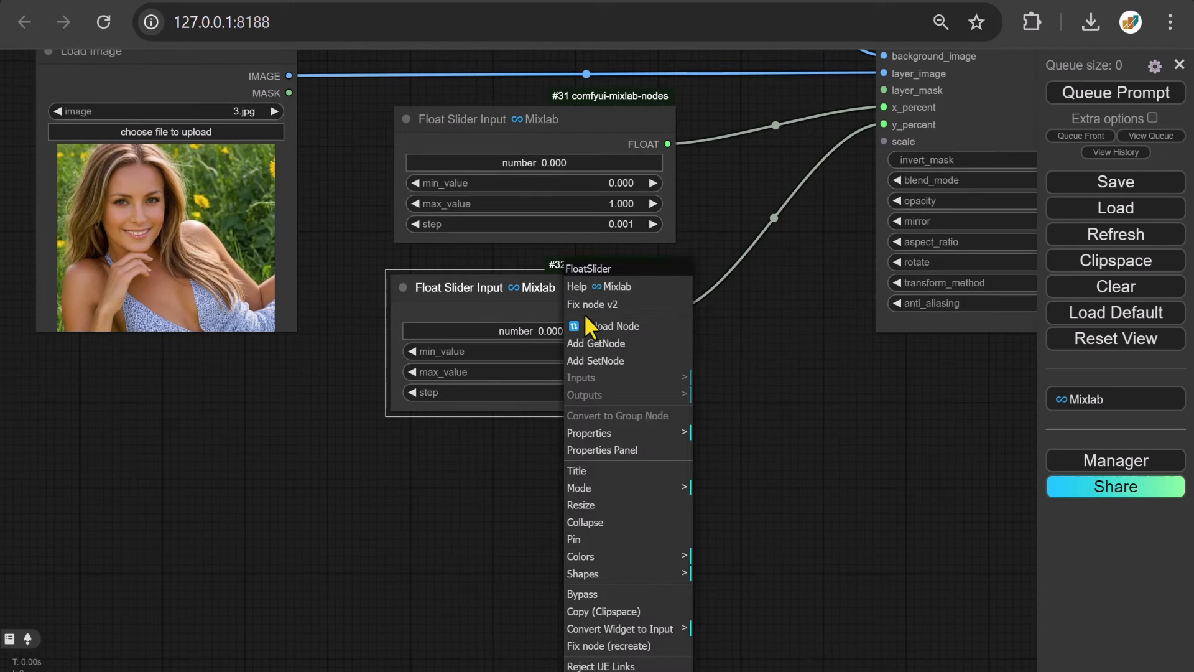
scroll(606, 473, "down", 2)
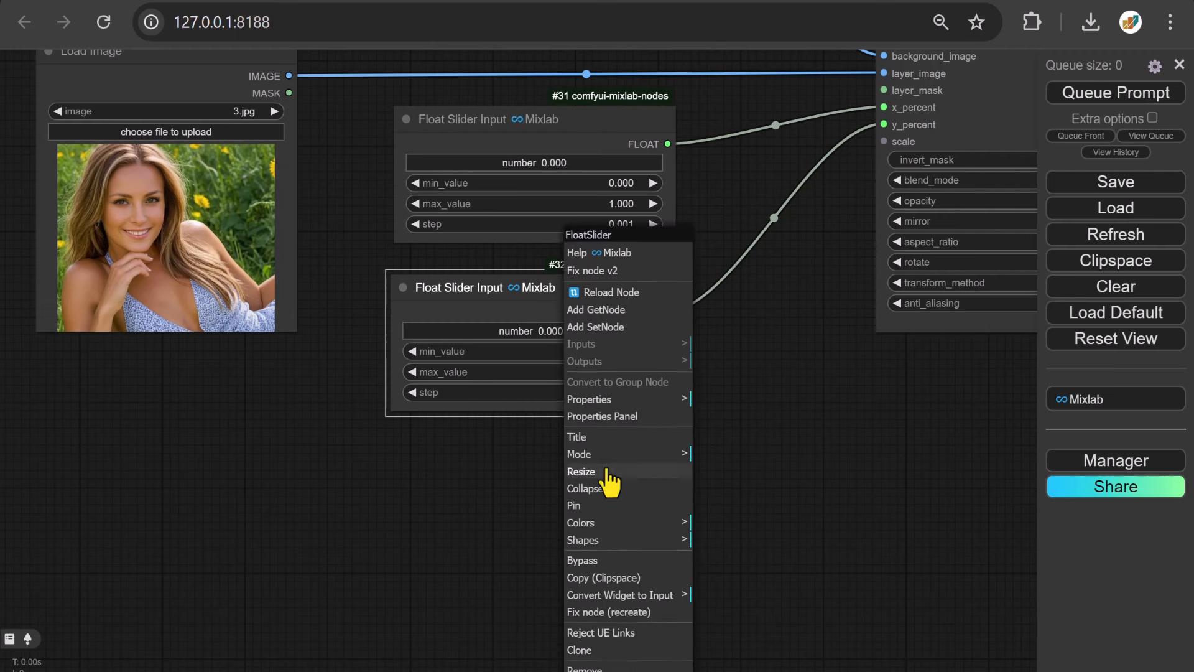
left_click(598, 644)
mouse_move(588, 322)
left_mouse_down()
mouse_move(568, 487)
mouse_move(578, 474)
mouse_move(580, 490)
left_mouse_up()
left_click_drag(660, 486, 886, 143)
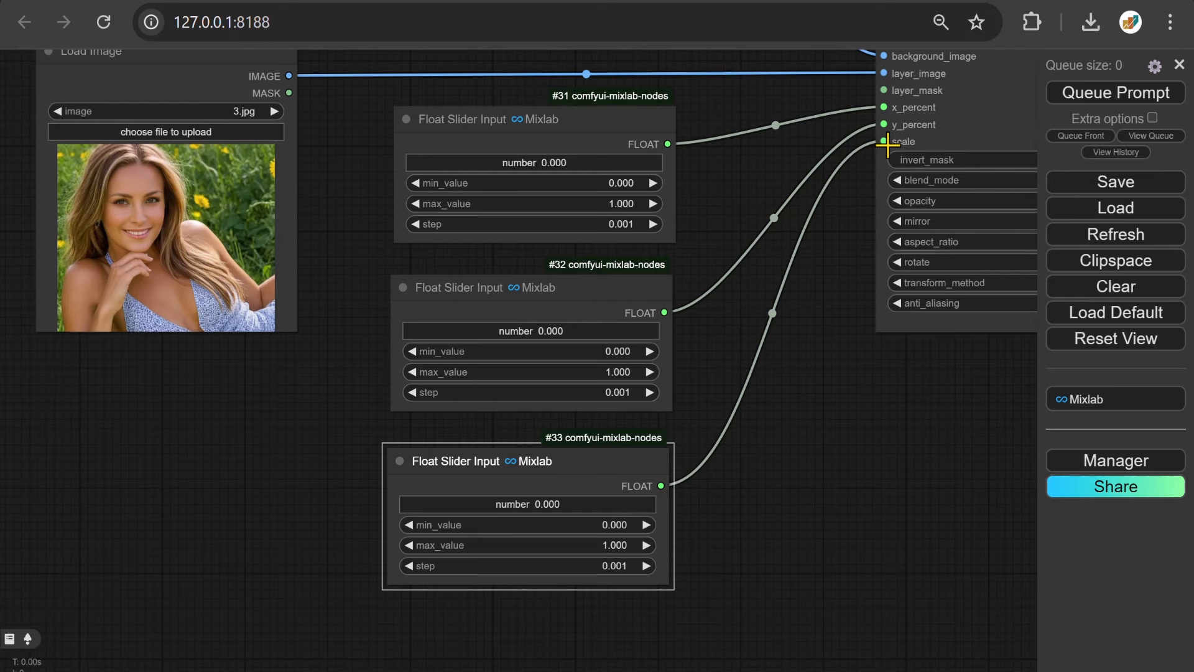
Set Image Blank's width to 900 and its red, green and blue values to 0.
left_click_drag(733, 88, 723, 367)
left_click(613, 173)
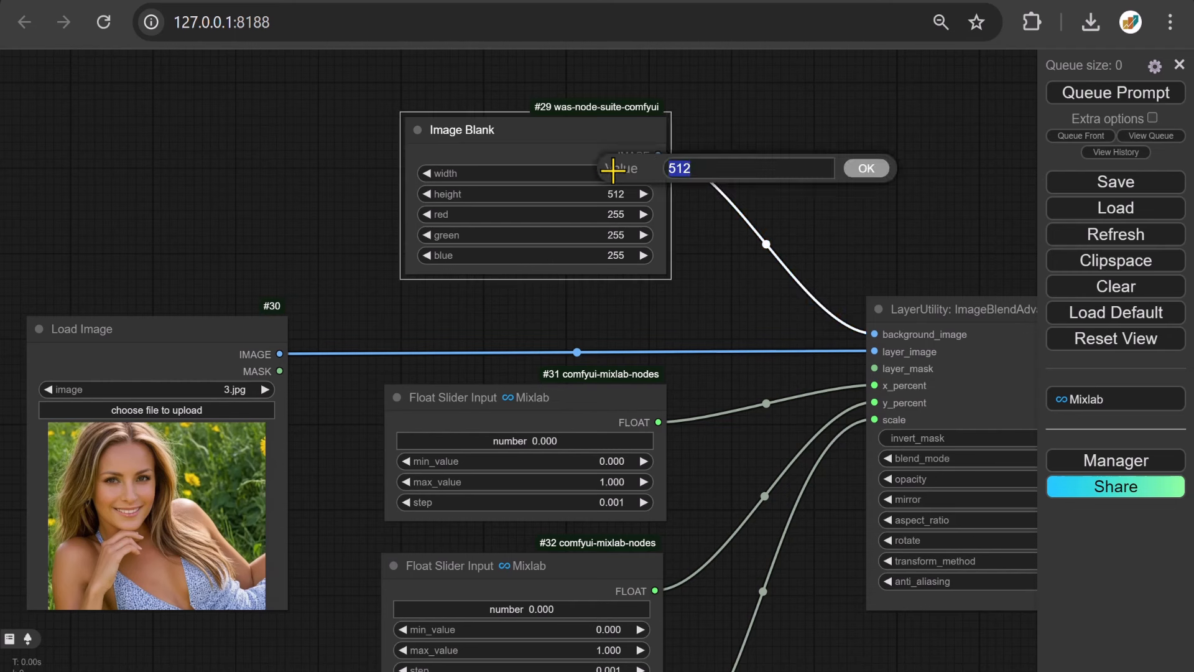
key("Return")
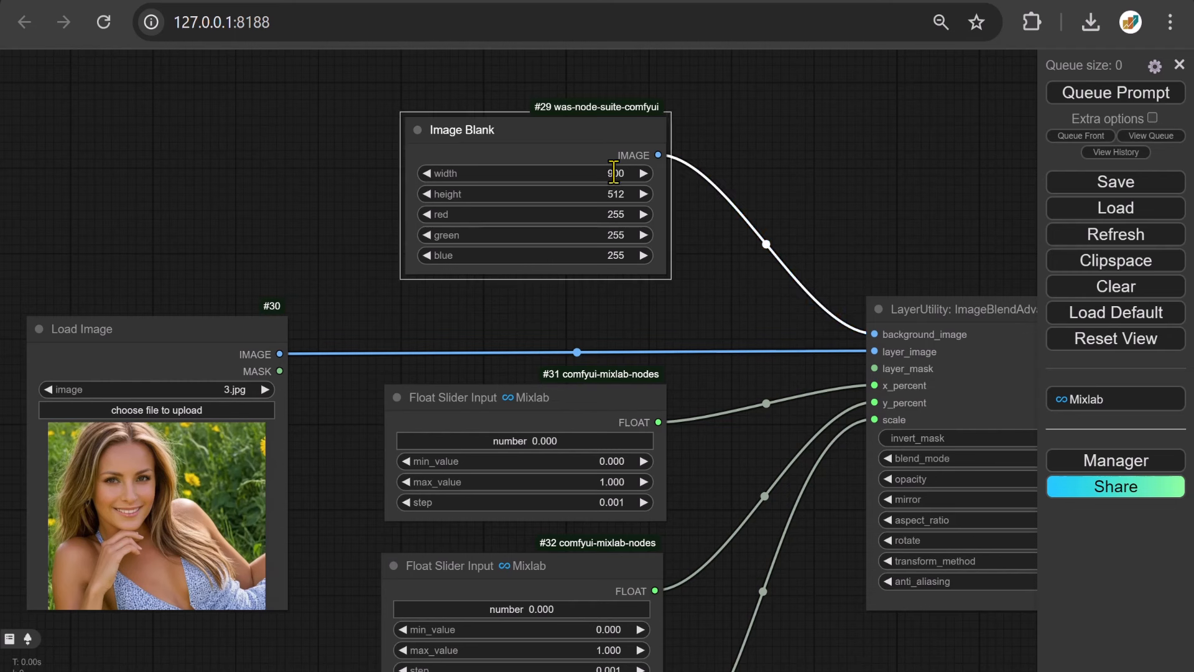
left_click(625, 215)
type("0")
key("Return")
left_click(616, 233)
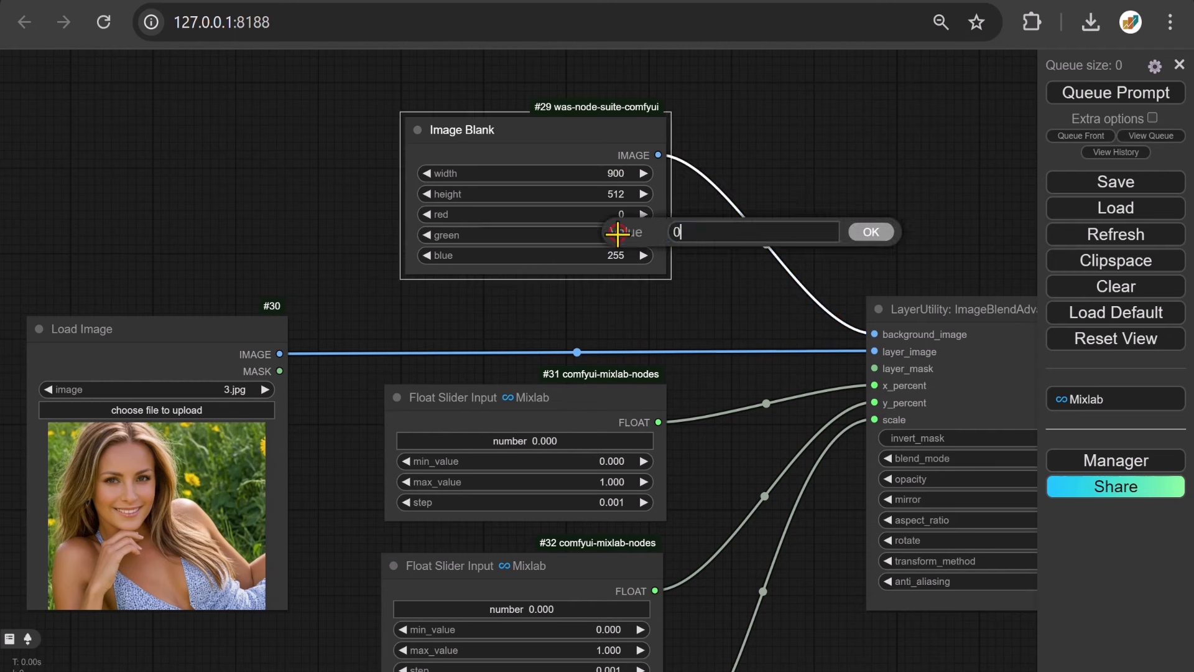
type("0")
key("Return")
left_click(616, 255)
type("0")
key("Return")
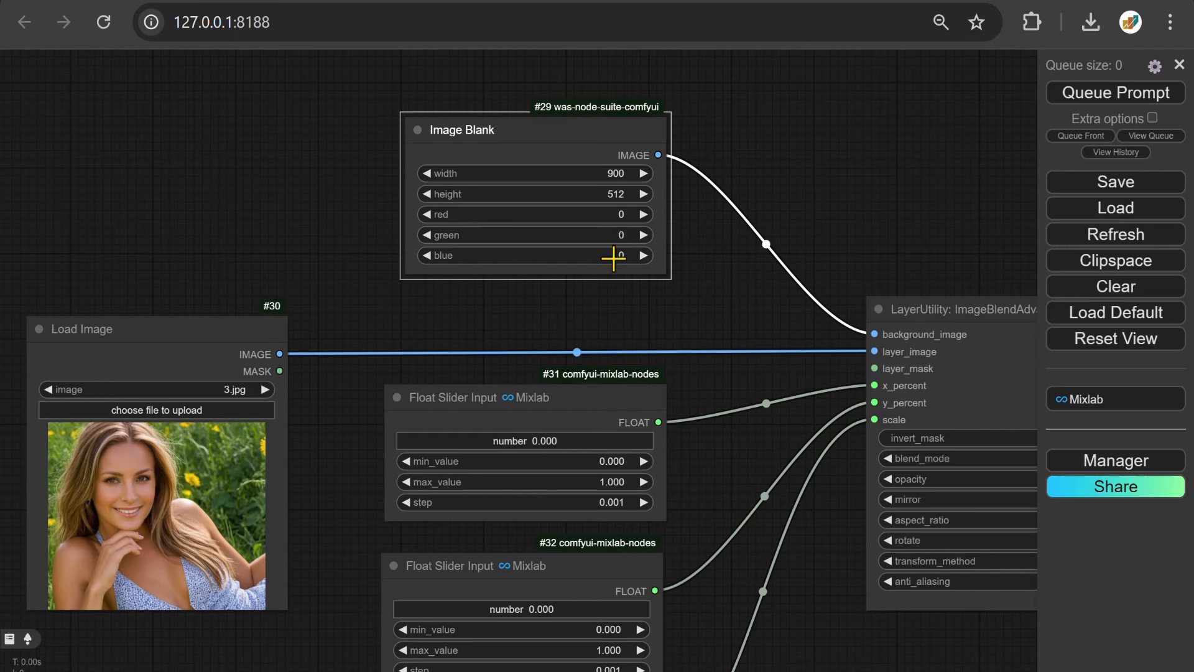
Set the x_percent slider node's max_value to 100 and step to 1, with its number at about 51.
left_click(608, 477)
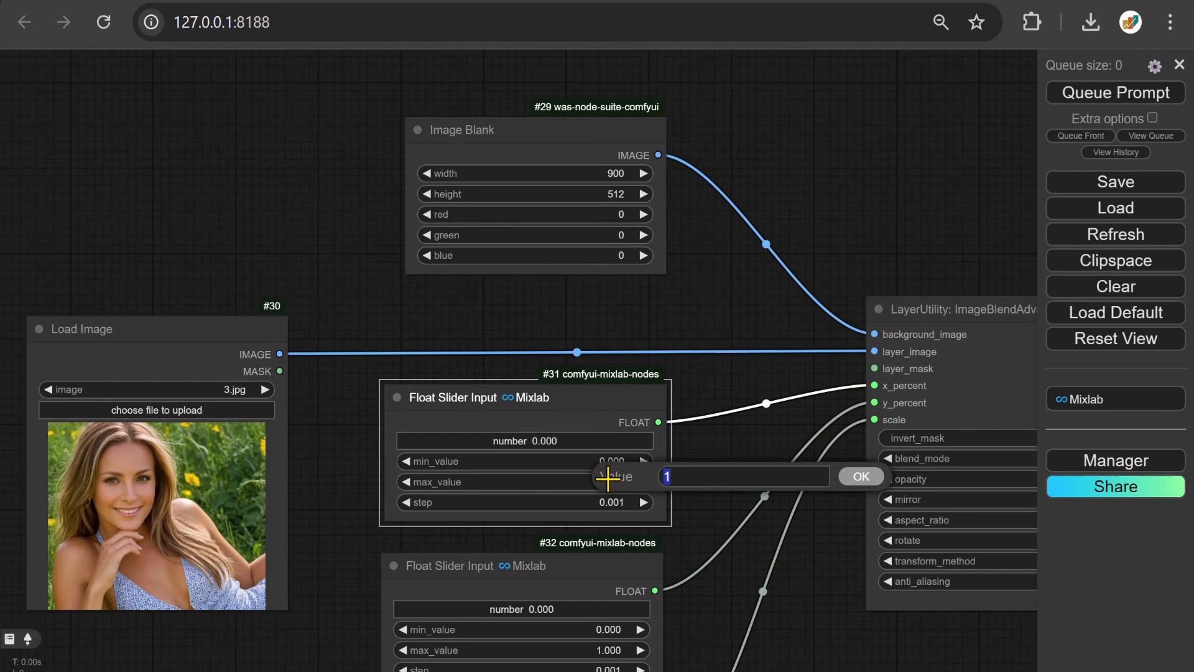
key("Return")
left_click(607, 500)
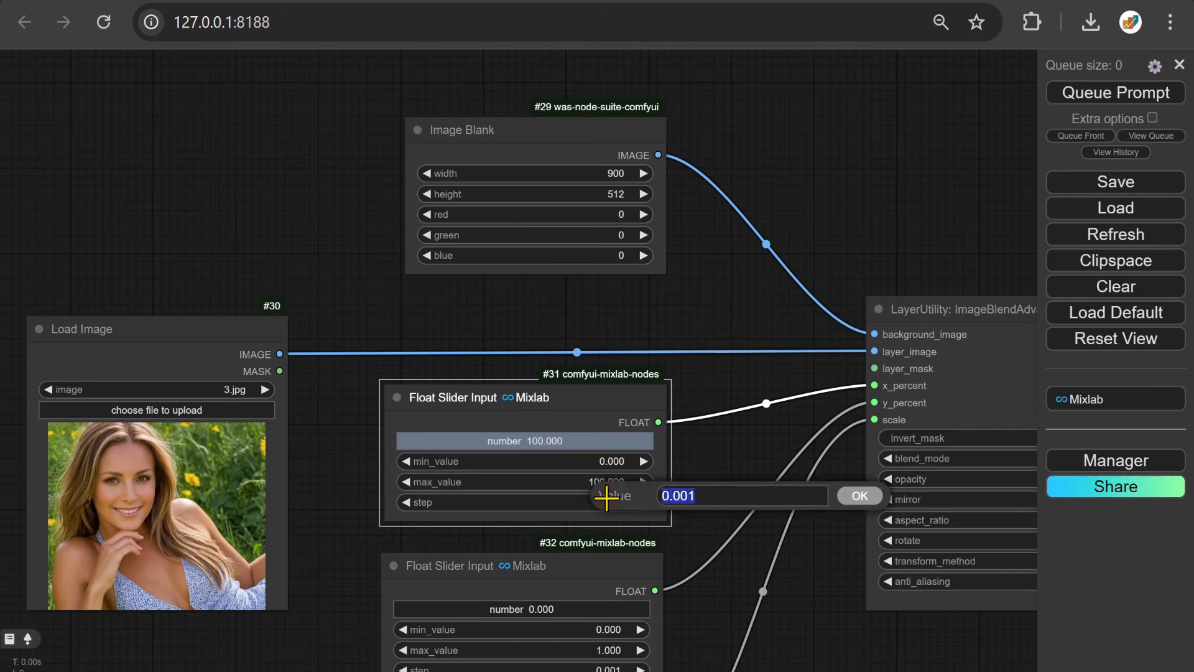
type("1")
key("Return")
left_click_drag(629, 442, 528, 443)
Set the y_percent slider node's max_value to 100 and step to 1, with its number at about 53.
left_click_drag(712, 645, 682, 337)
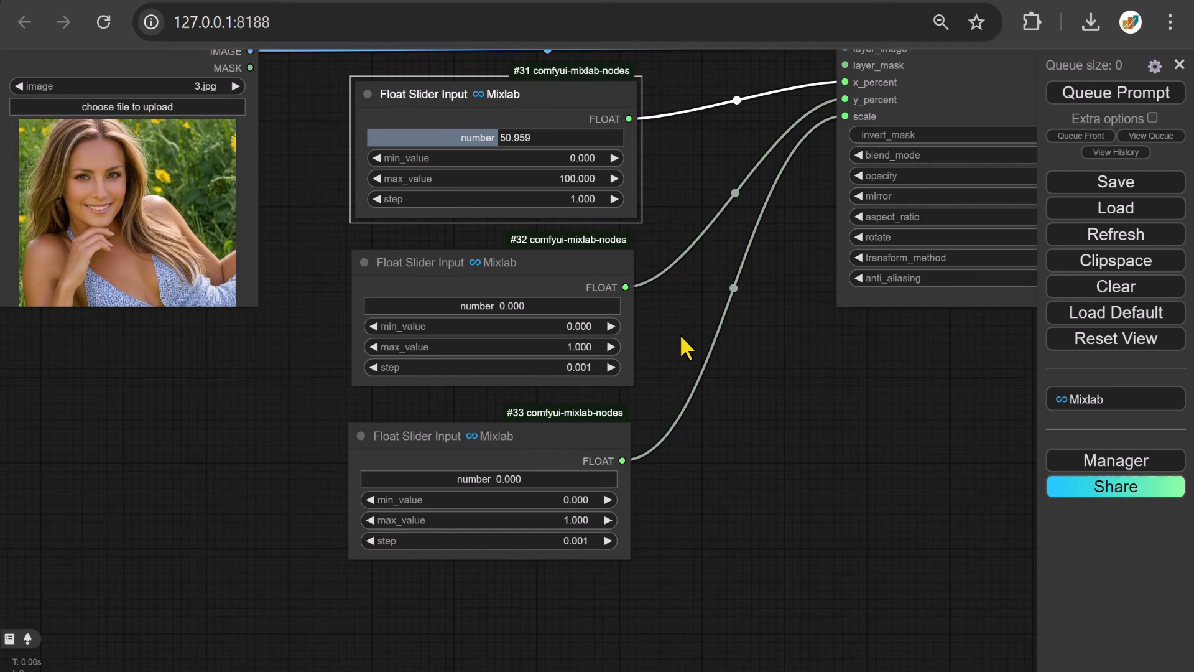
left_click(562, 347)
type("100")
key("Return")
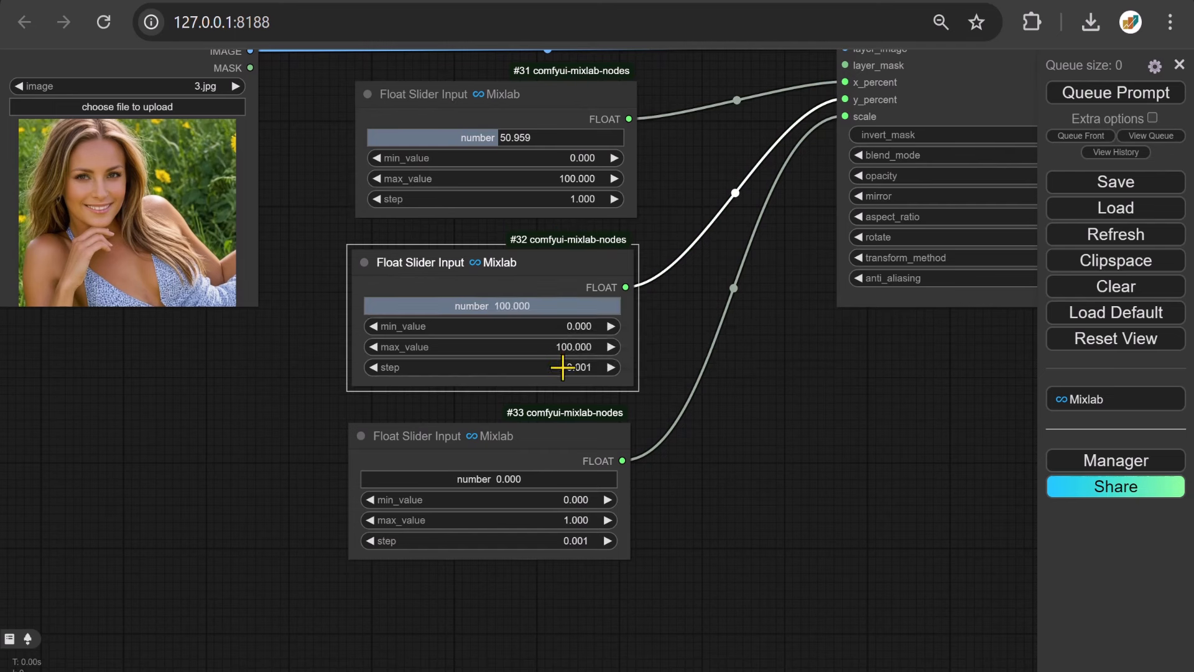
left_click(563, 367)
type("1")
key("Return")
left_click_drag(610, 305, 499, 304)
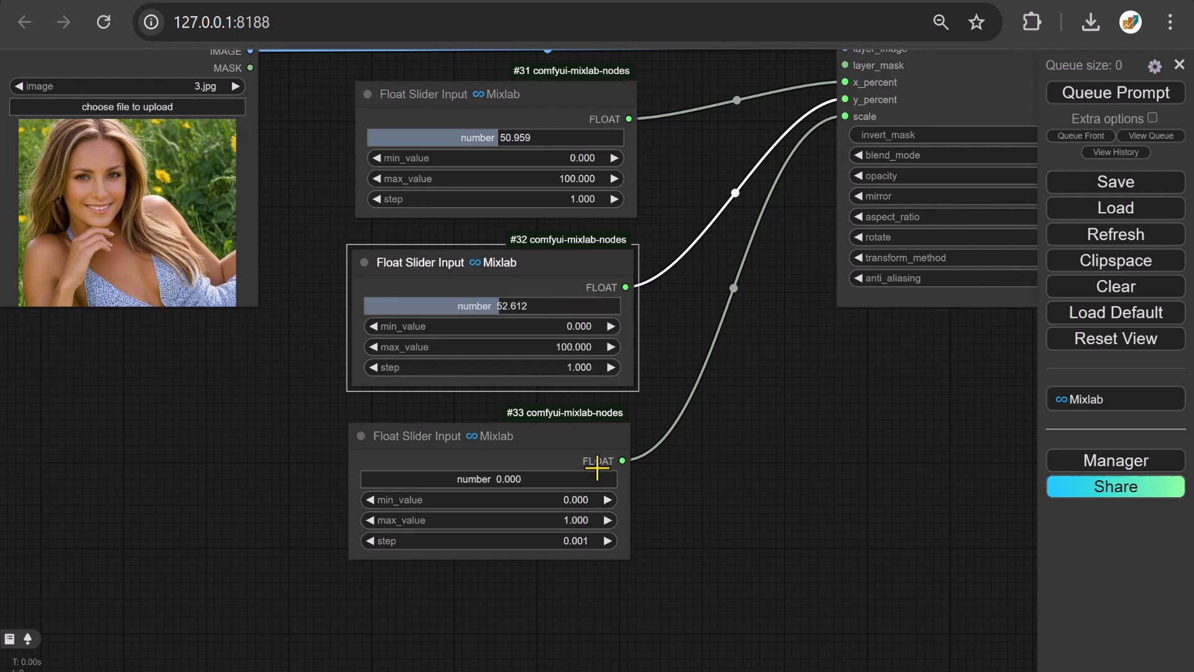
Set the scale slider node's step to 0.1 and its number to about 0.5.
left_click(569, 541)
type("0.1")
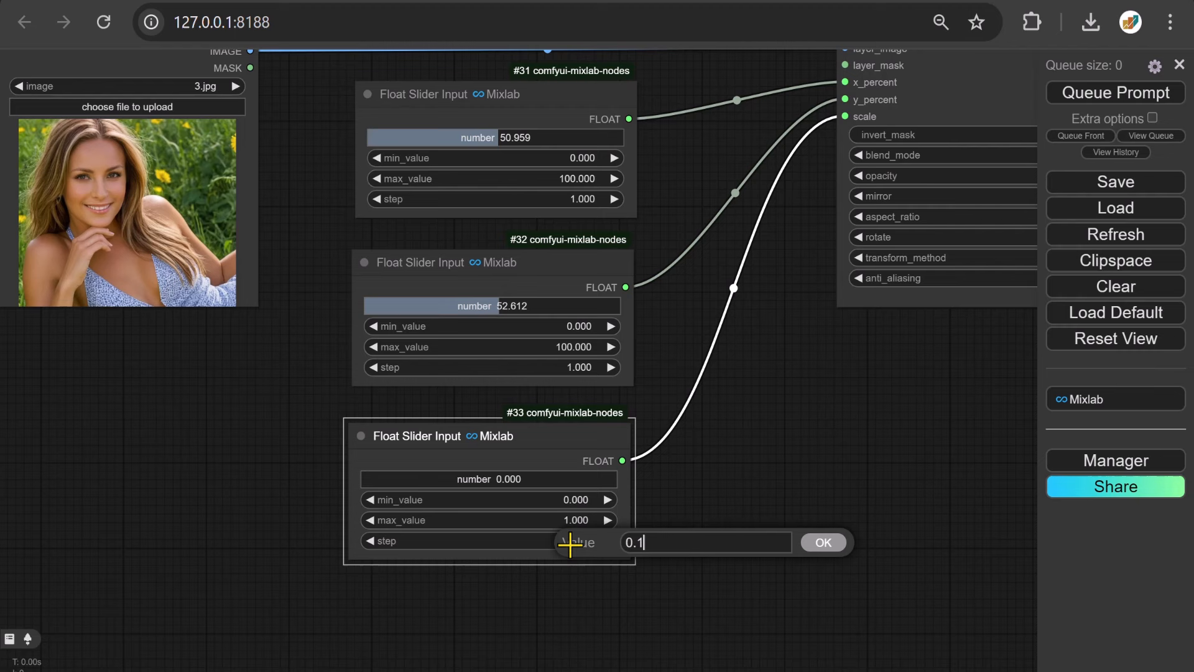
key("Return")
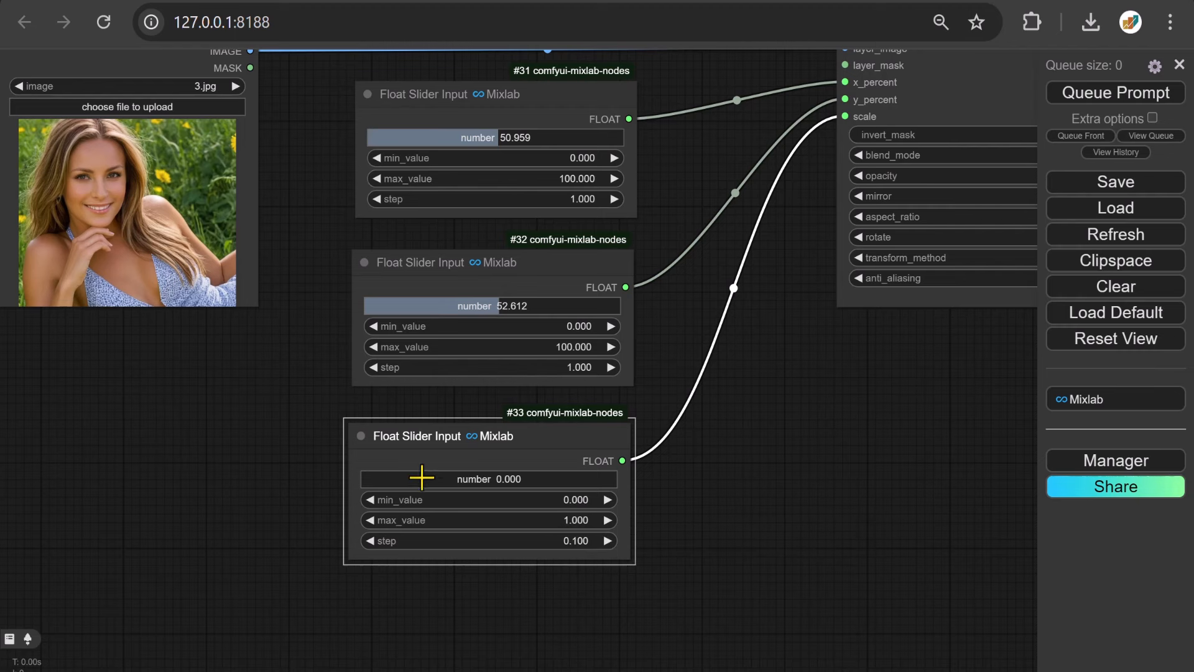
left_click_drag(422, 477, 489, 478)
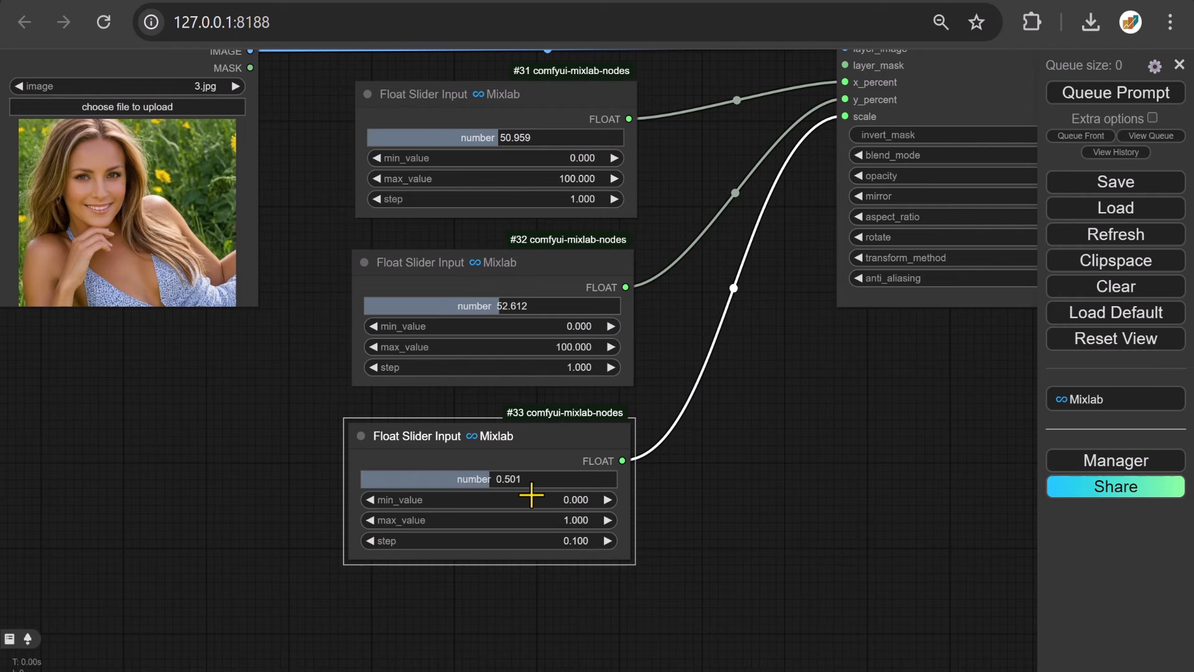
Set invert_mask to false on both the ImageBlendAdvance V2 and MaskGrow nodes.
left_click_drag(898, 406, 253, 544)
left_click(414, 303)
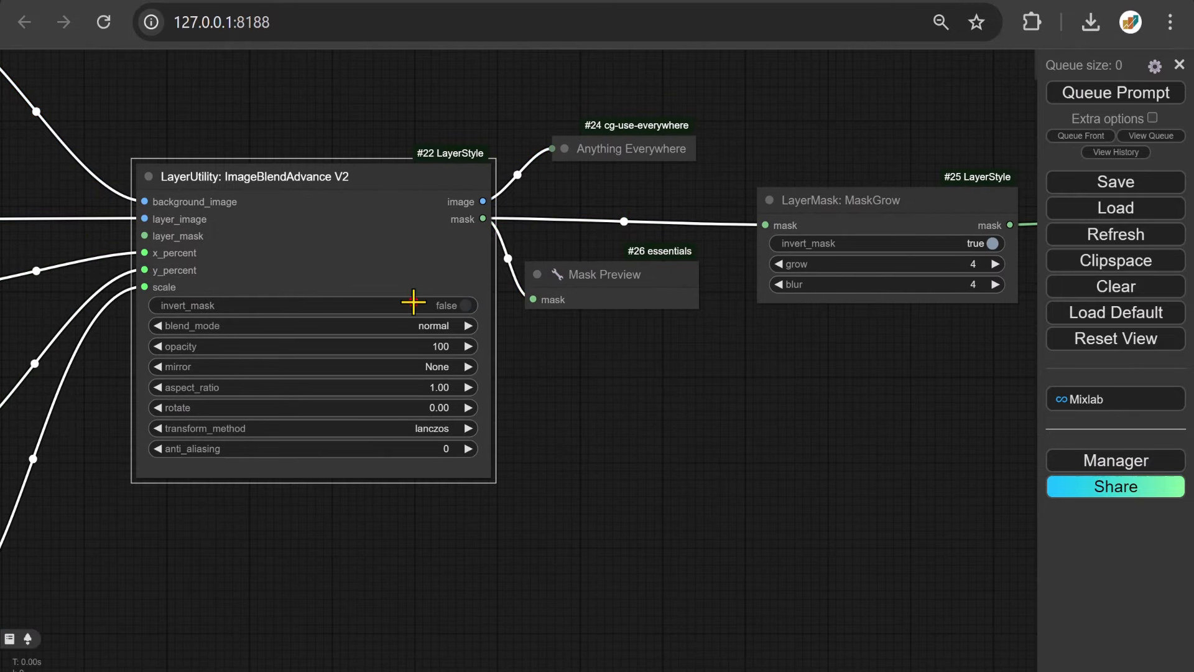
left_click(928, 239)
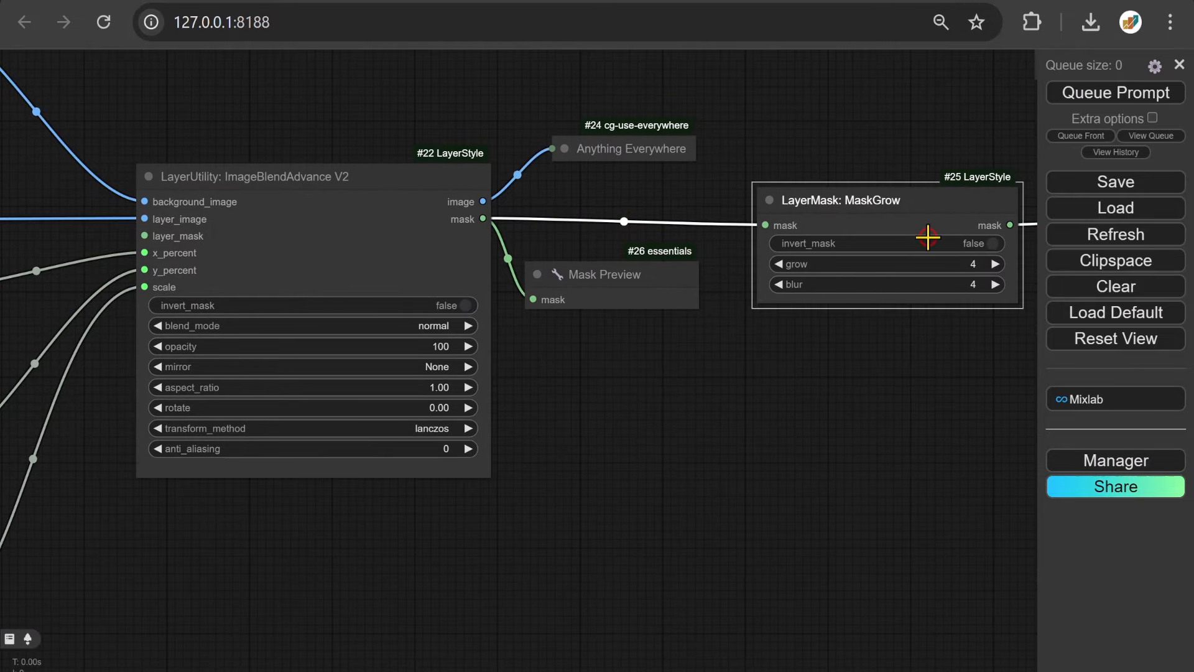
Set the MaskGrow node's grow to -1 and blur to 1.
left_click(947, 269)
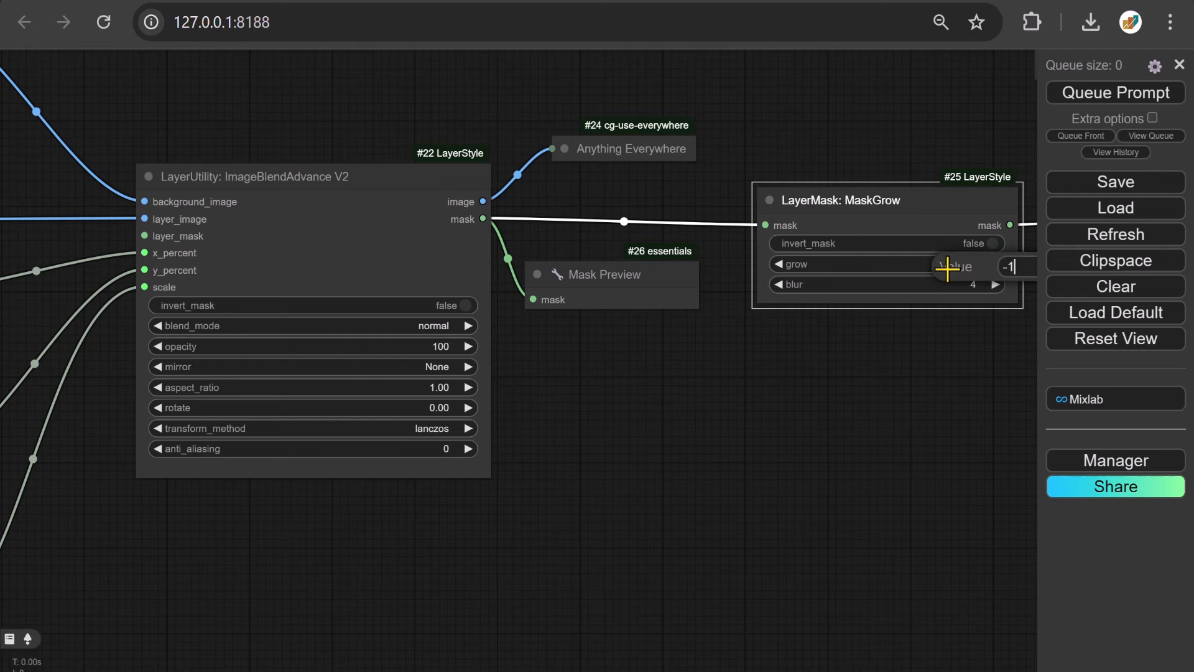
key("Return")
left_click(948, 287)
type("1")
key("Return")
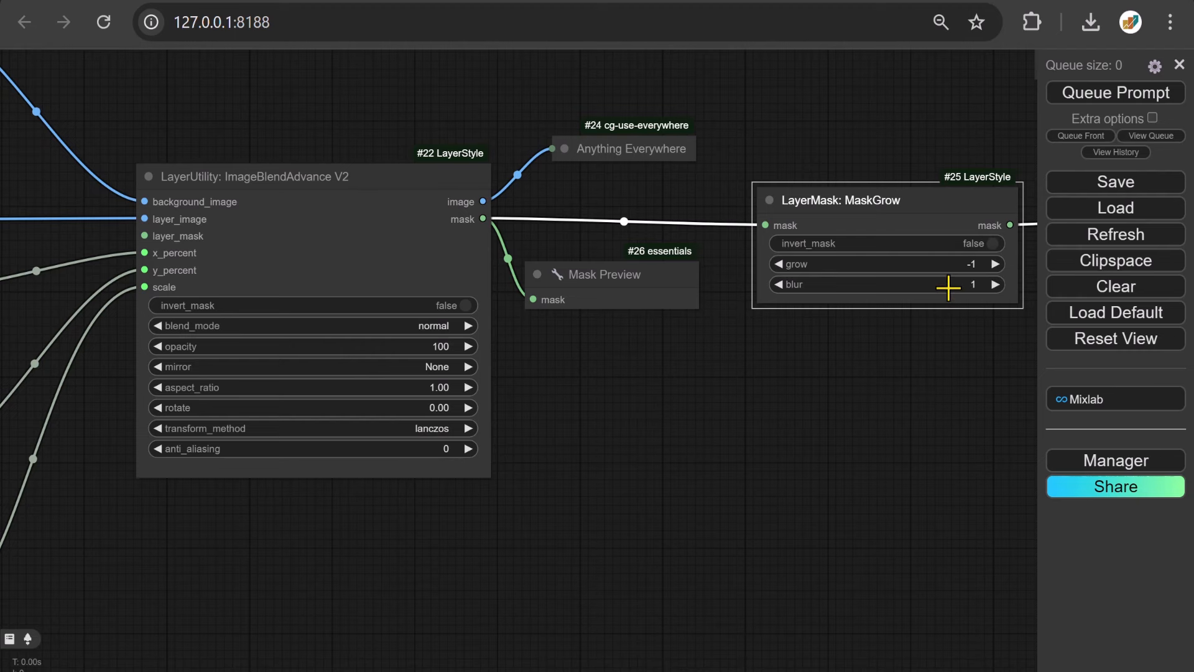
Set tapered_corners to false and blur_radius to 15 on the Grow Mask With Blur node.
left_click_drag(991, 356, 186, 476)
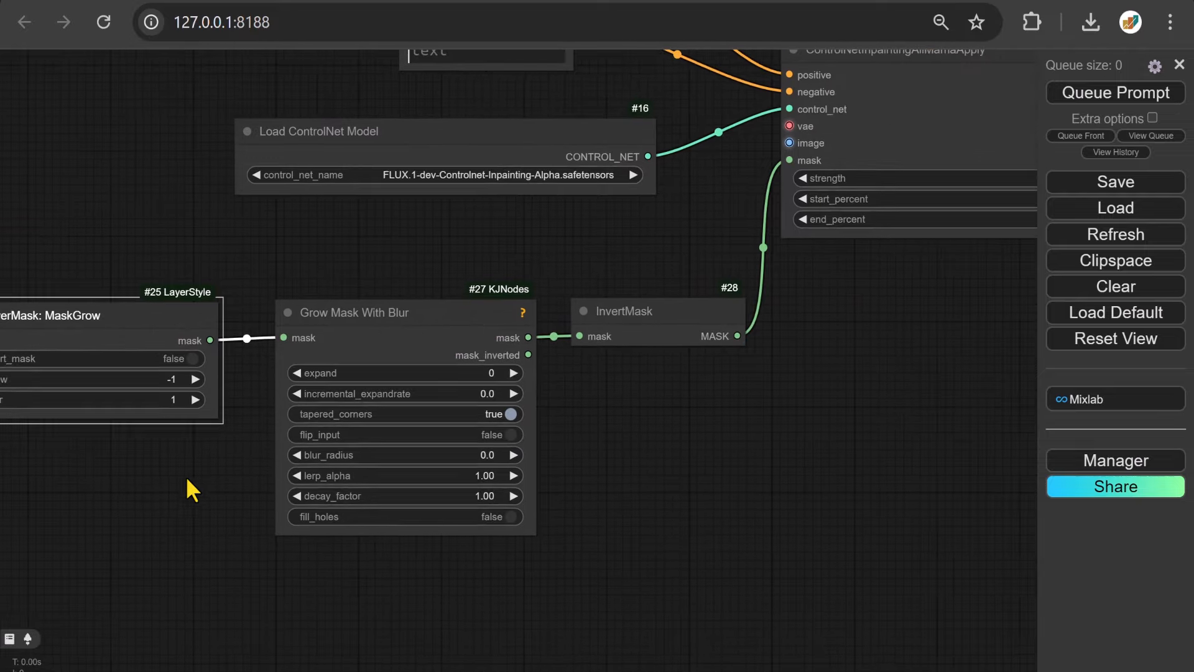
left_click(471, 418)
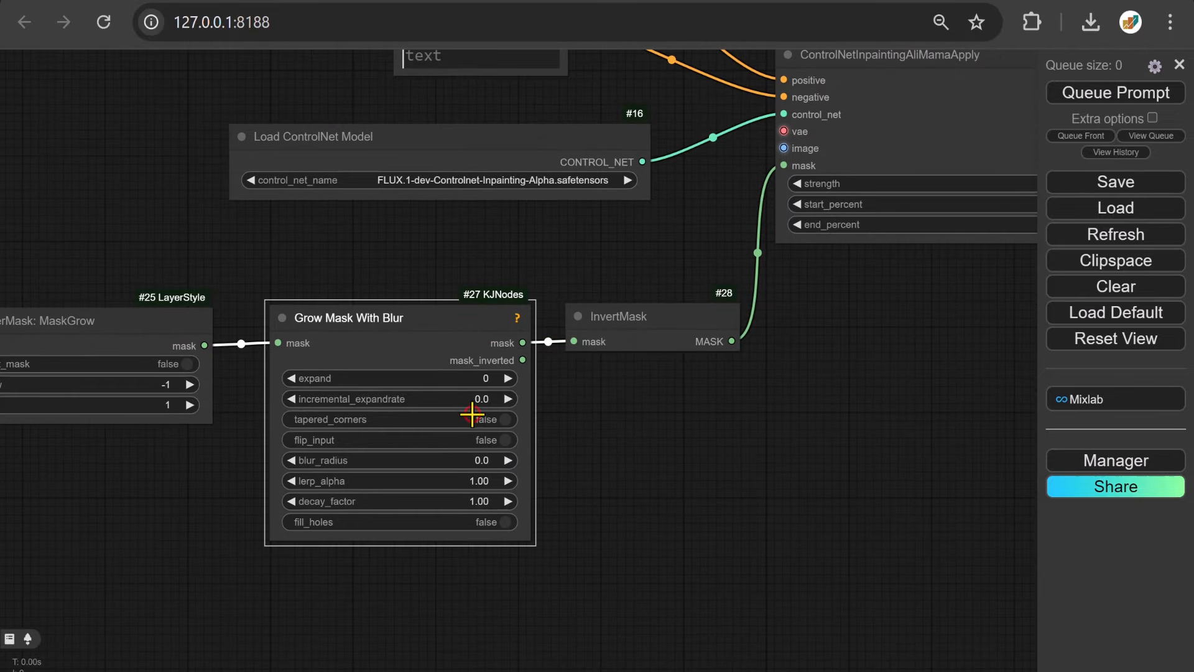
left_click(476, 460)
type("15")
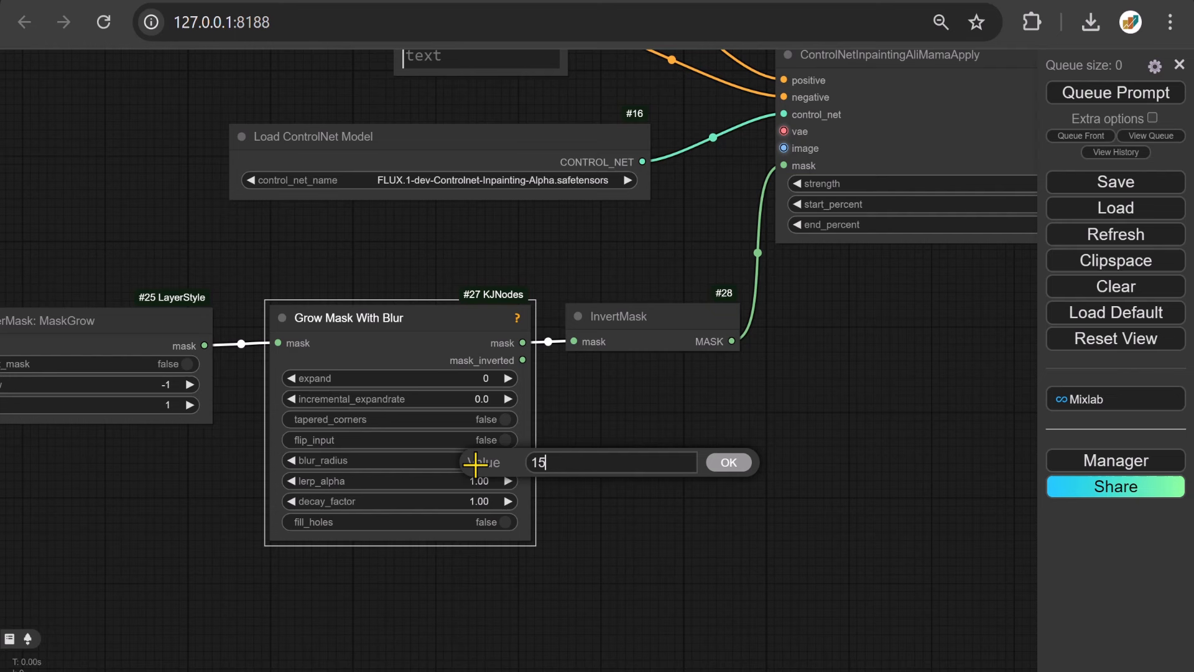
key("Return")
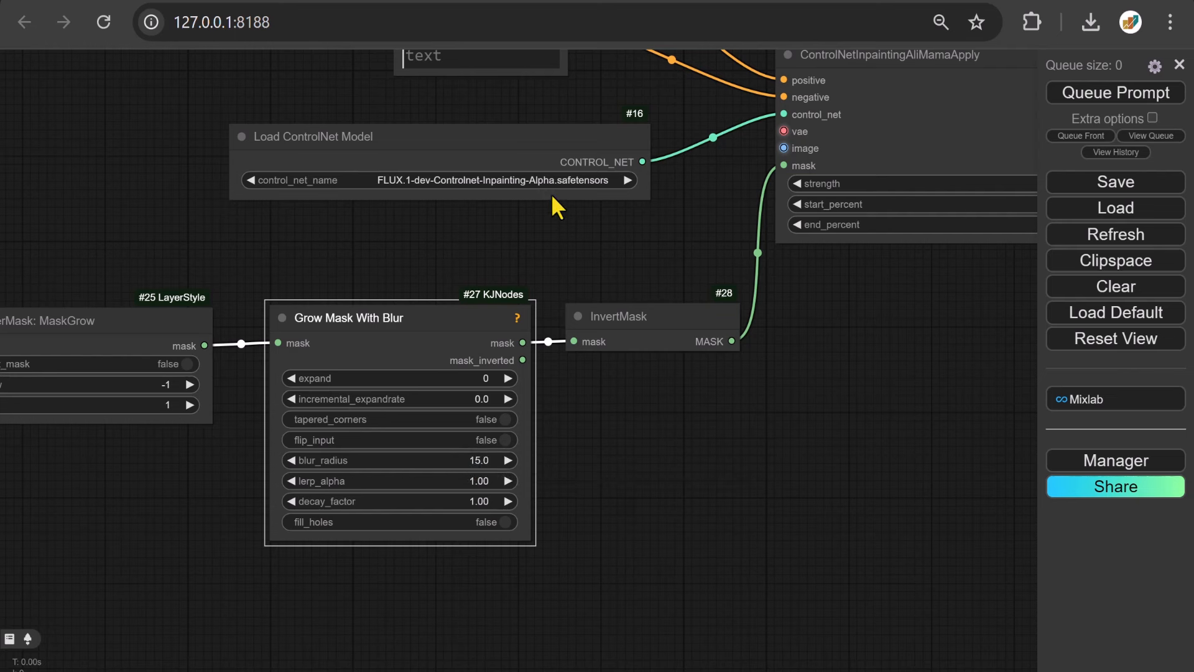
Choose FLUX.1-dev-Controlnet-Inpainting-Alpha.safetensors as the model in the Load ControlNet Model node.
left_click(532, 181)
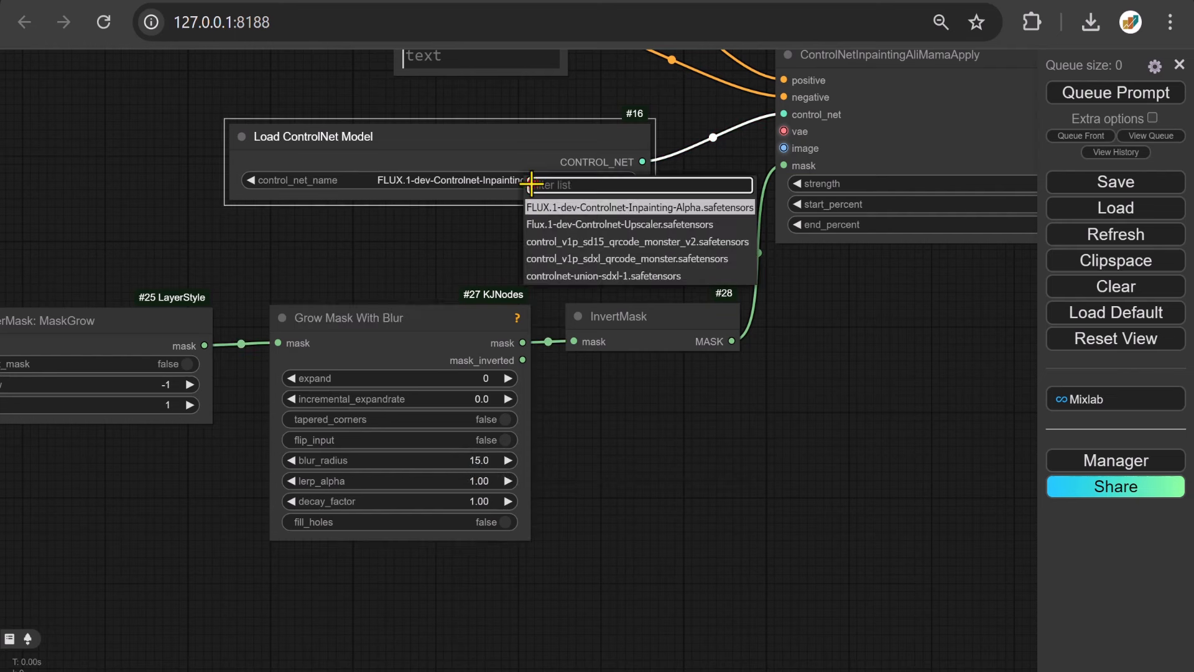
left_click(636, 209)
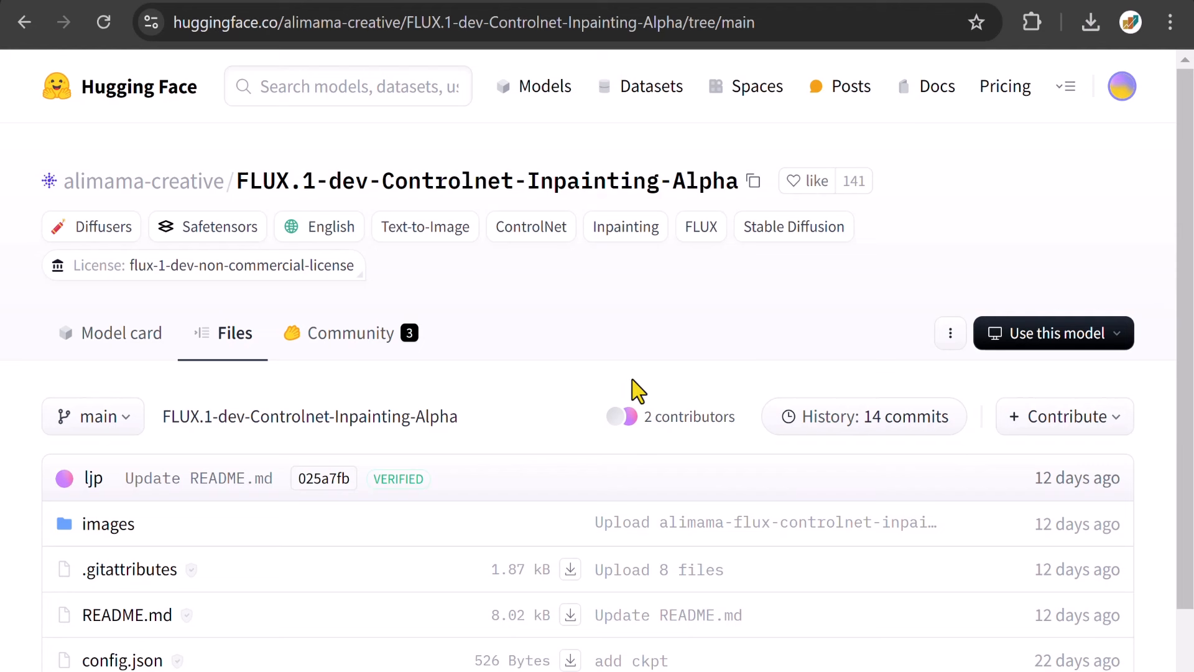
On the Hugging Face page for FLUX.1-dev-Controlnet-Inpainting-Alpha, examine the repository name and the diffusion_pytorch_model.safetensors file entry.
left_click_drag(479, 421, 163, 423)
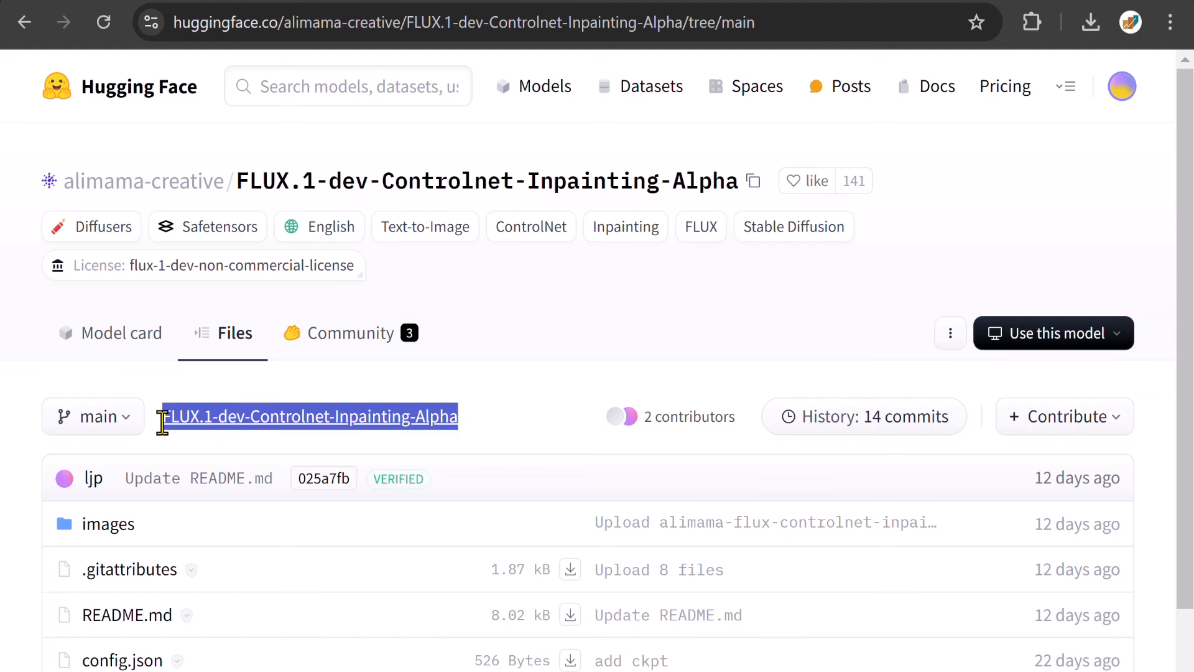
scroll(163, 429, "down", 2)
left_click_drag(11, 595, 329, 587)
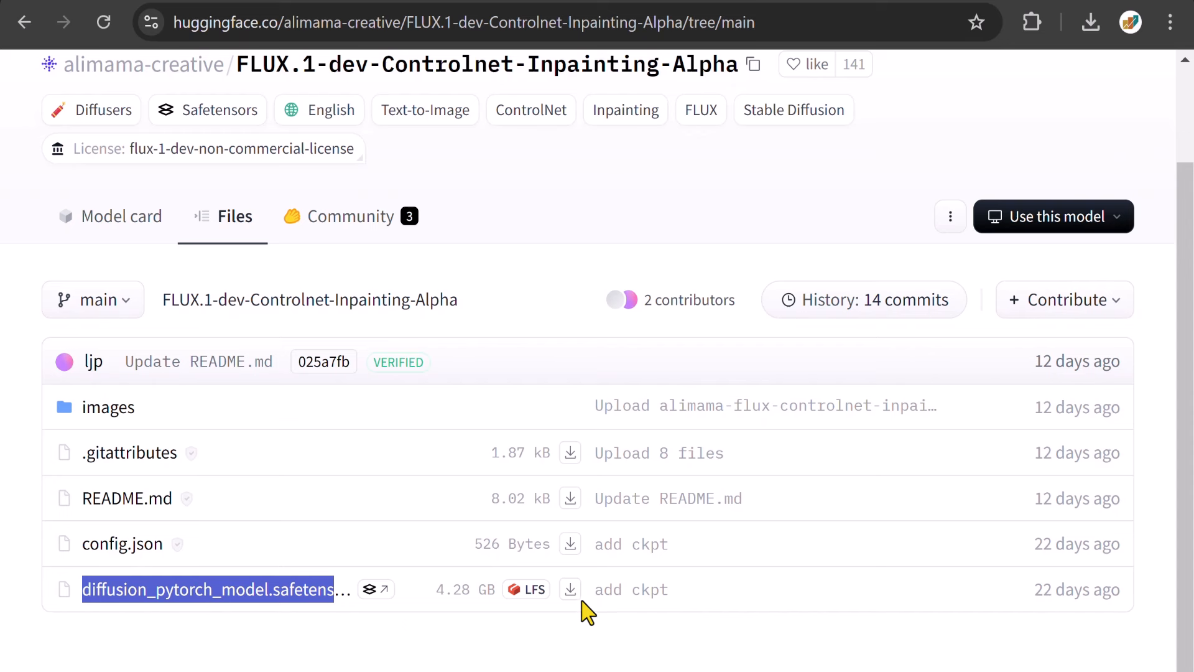
Open the ComfyUI models/controlnet folder in File Explorer and locate FLUX.1-dev-Controlnet-Inpainting-Alpha.safetensors.
key("super+e")
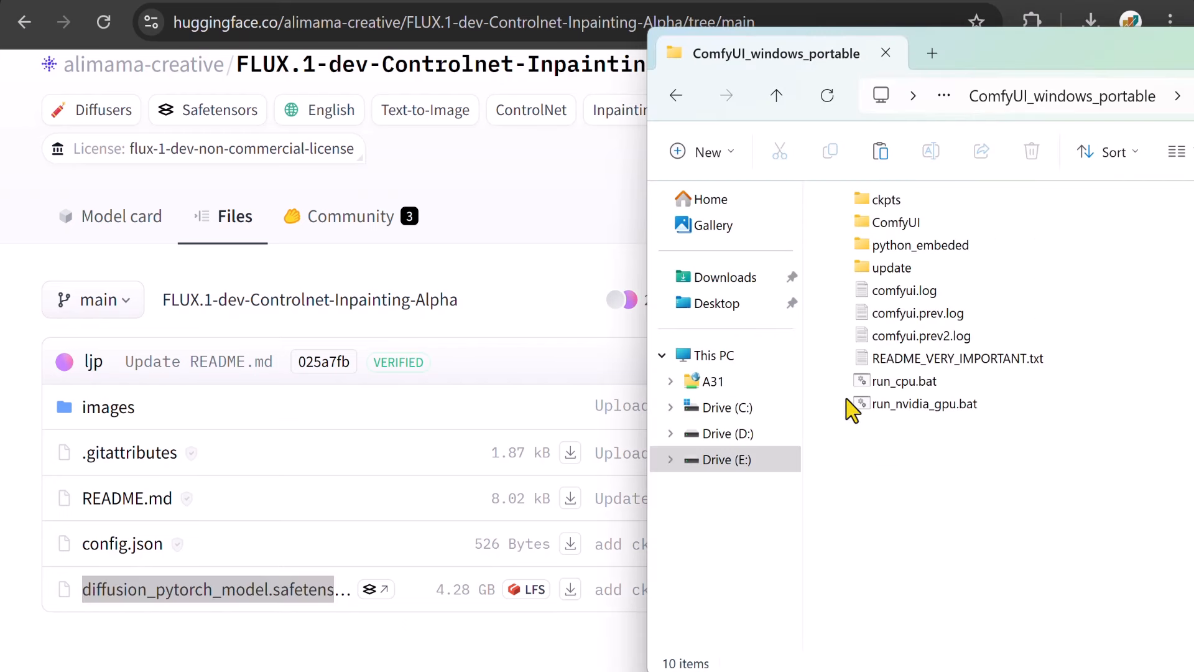
double_click(895, 223)
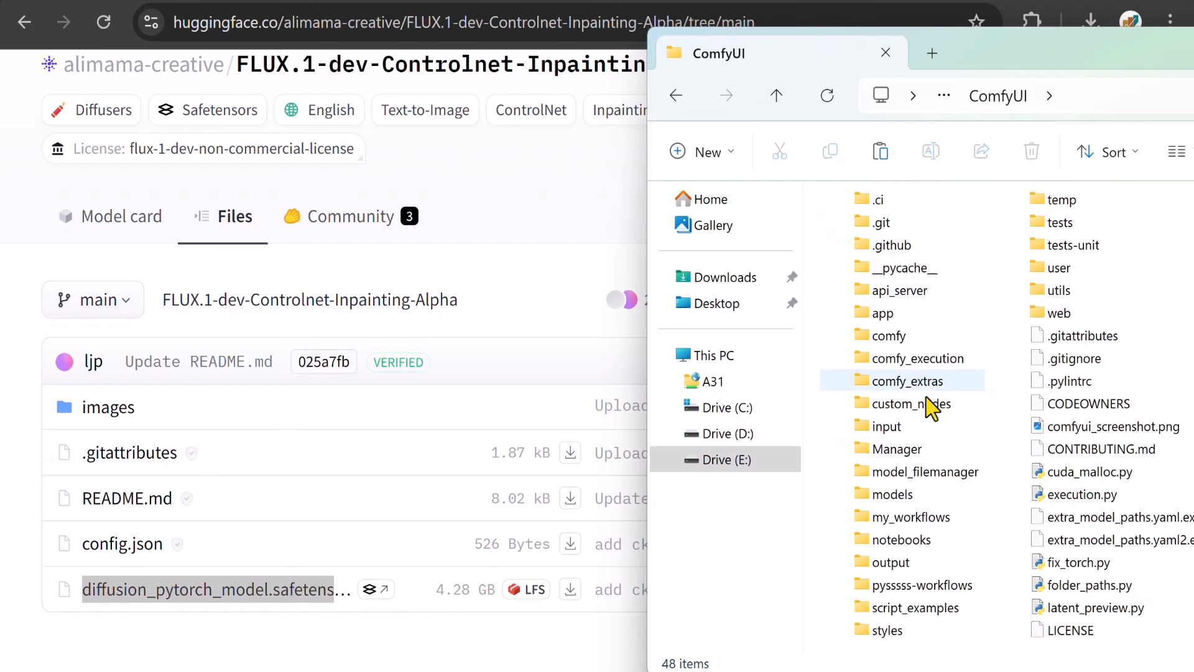
double_click(896, 495)
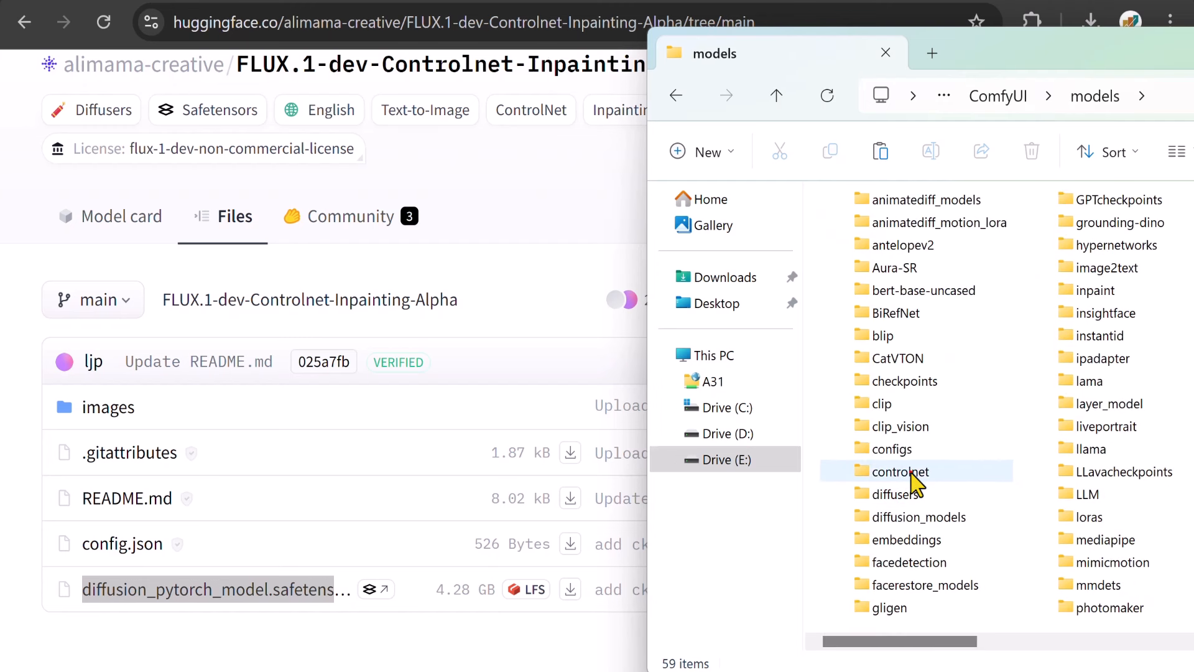
left_click(900, 476)
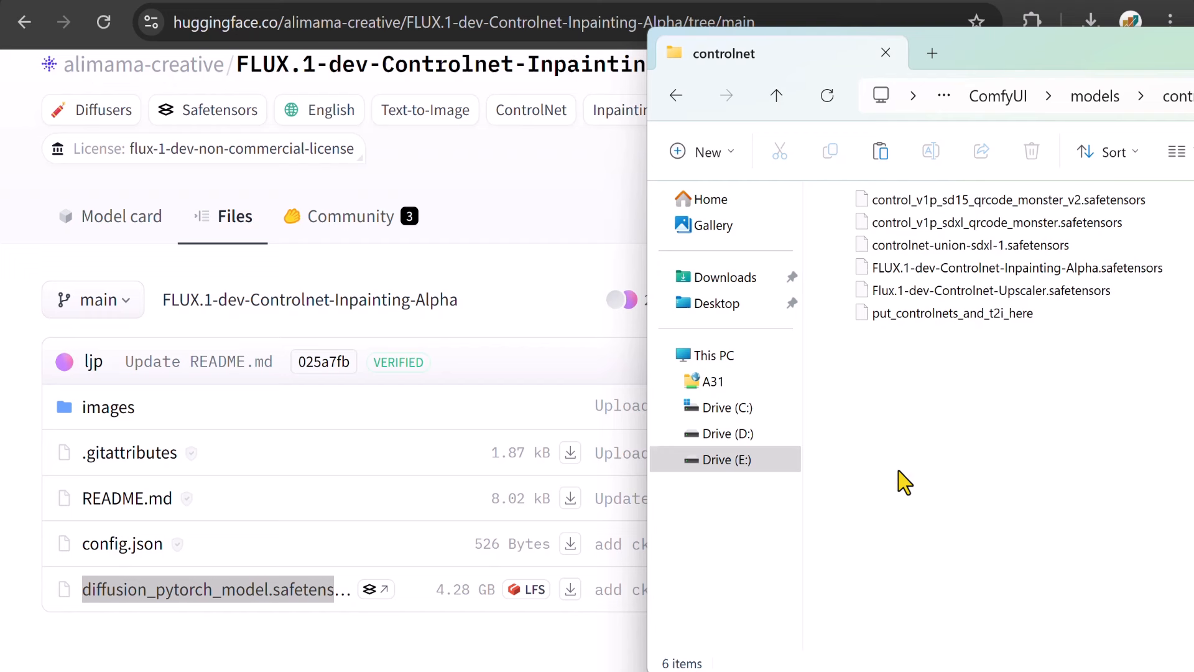
left_click(935, 272)
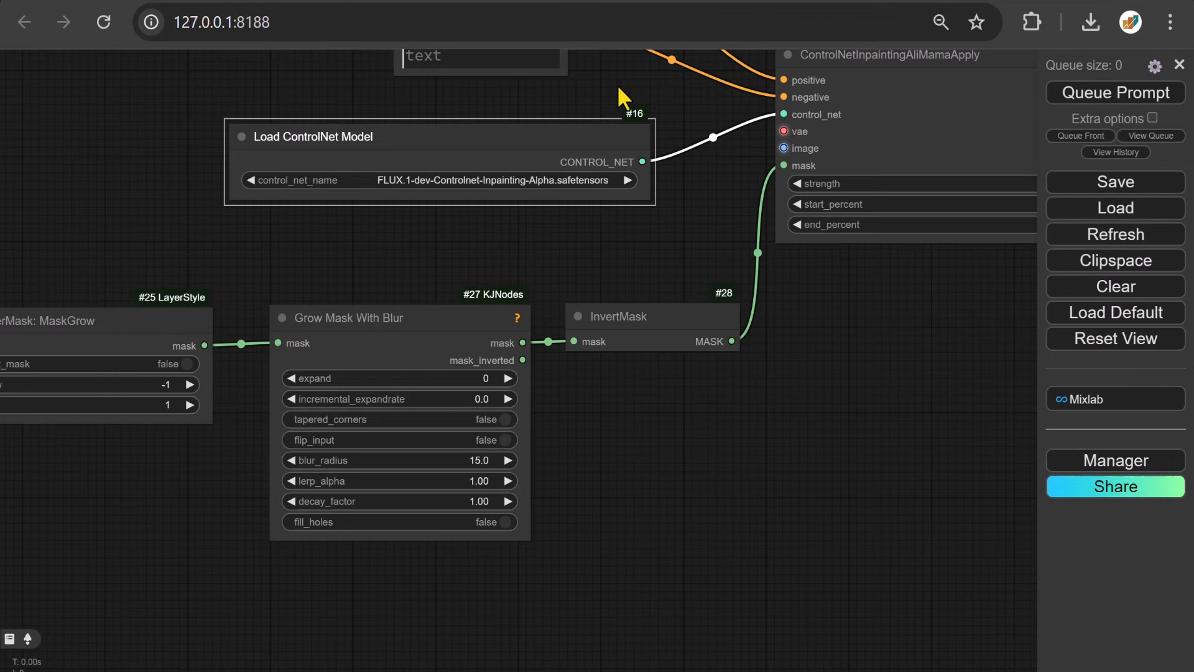
Set the WD14 Tagger model to wd-v1-4-vit-tagger-v2 and the Load VAE node's vae_name to ae.sft.
left_click_drag(613, 83, 815, 600)
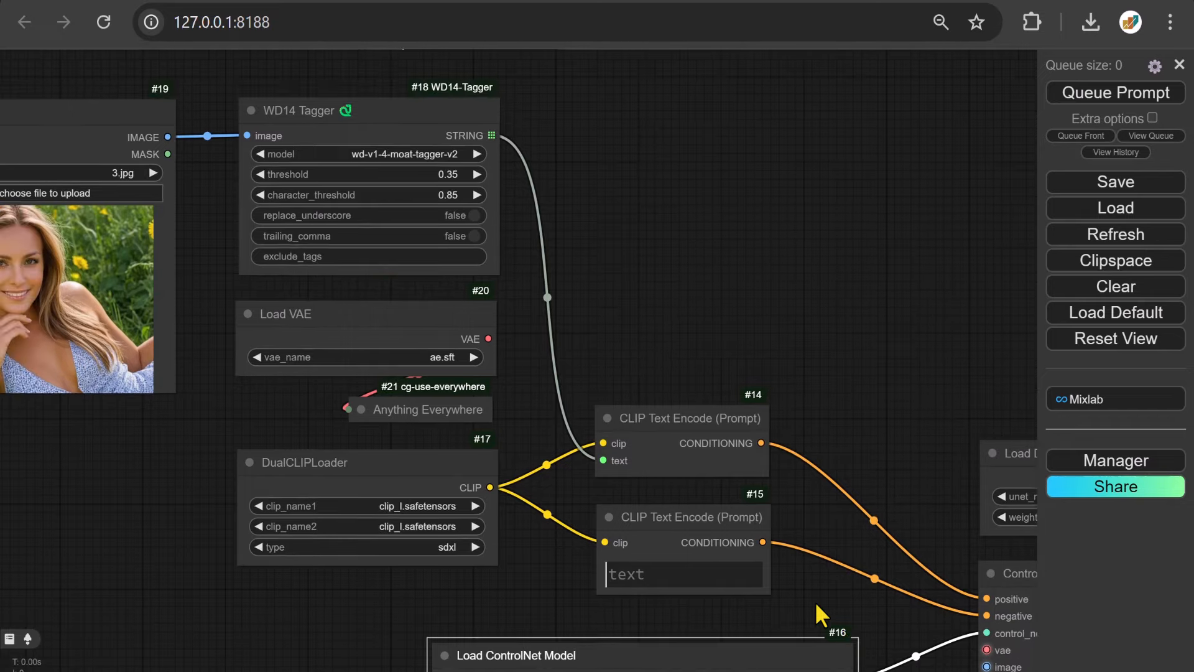
left_click(386, 159)
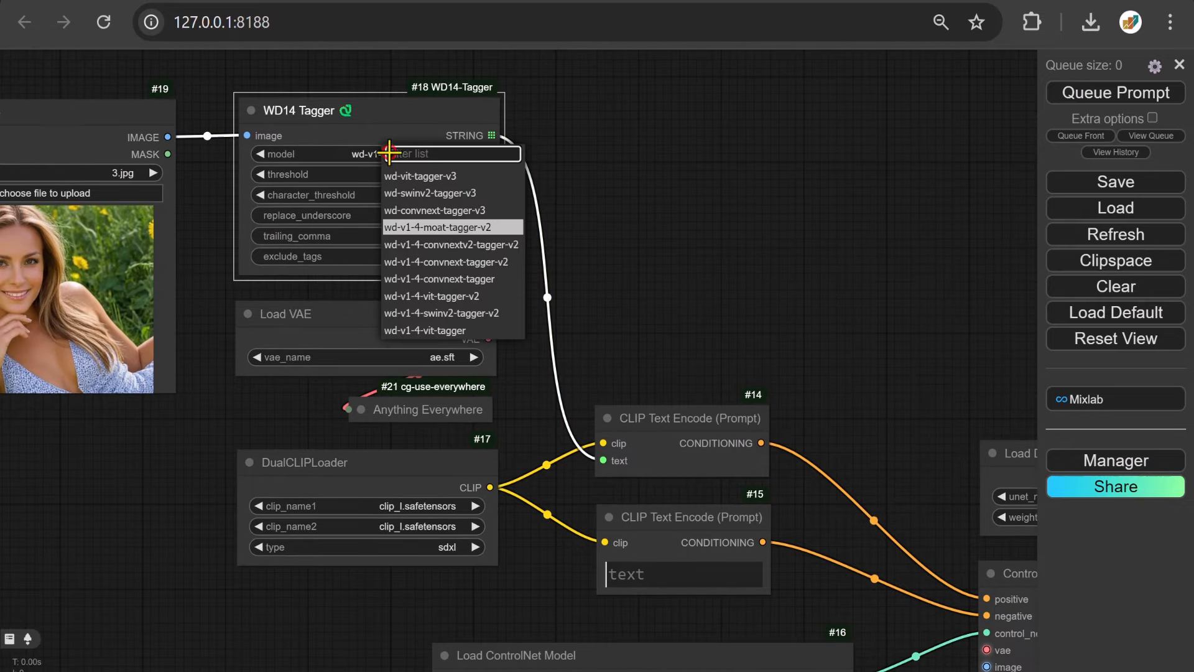
left_click(455, 297)
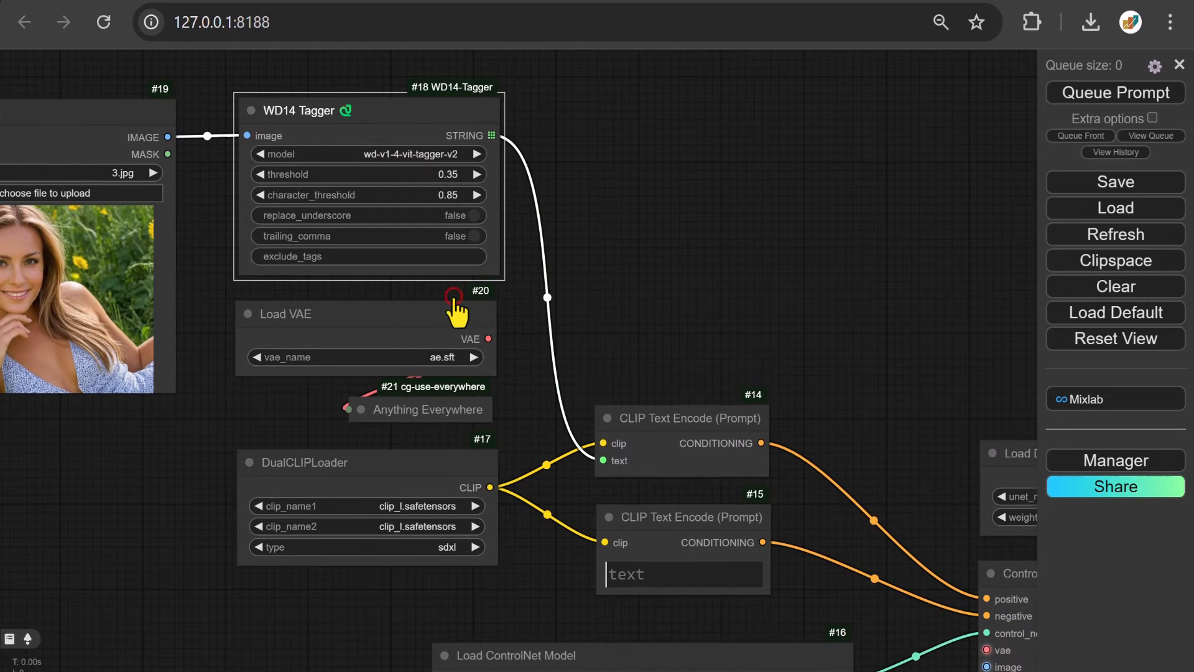
left_click(415, 357)
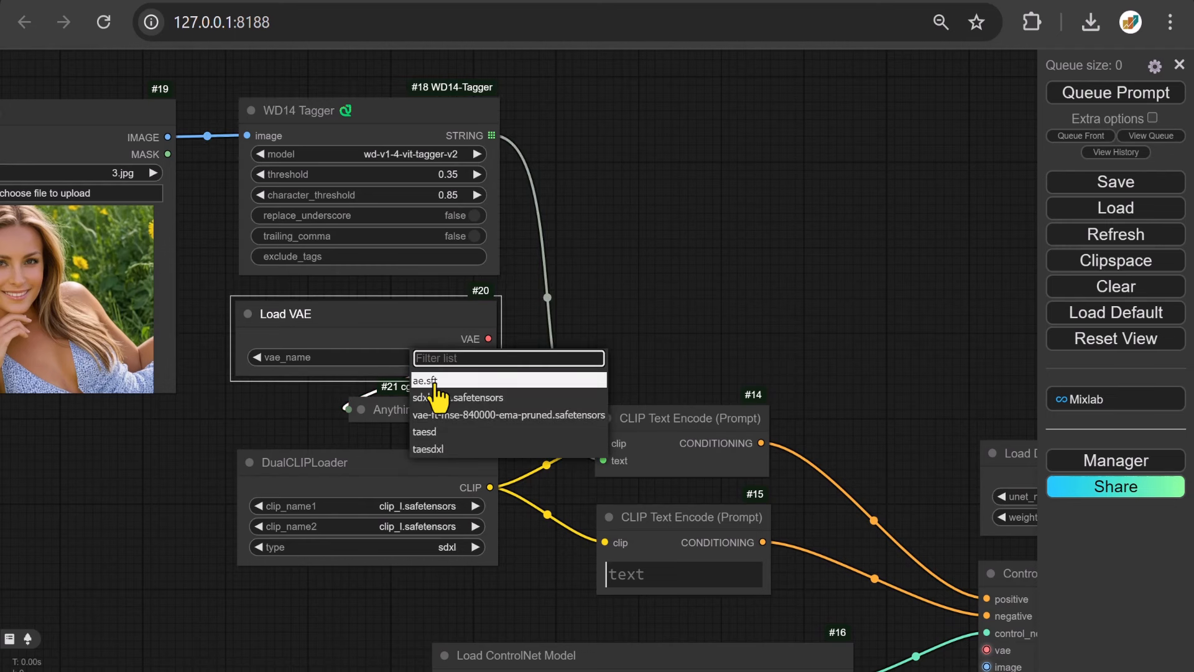
left_click(428, 380)
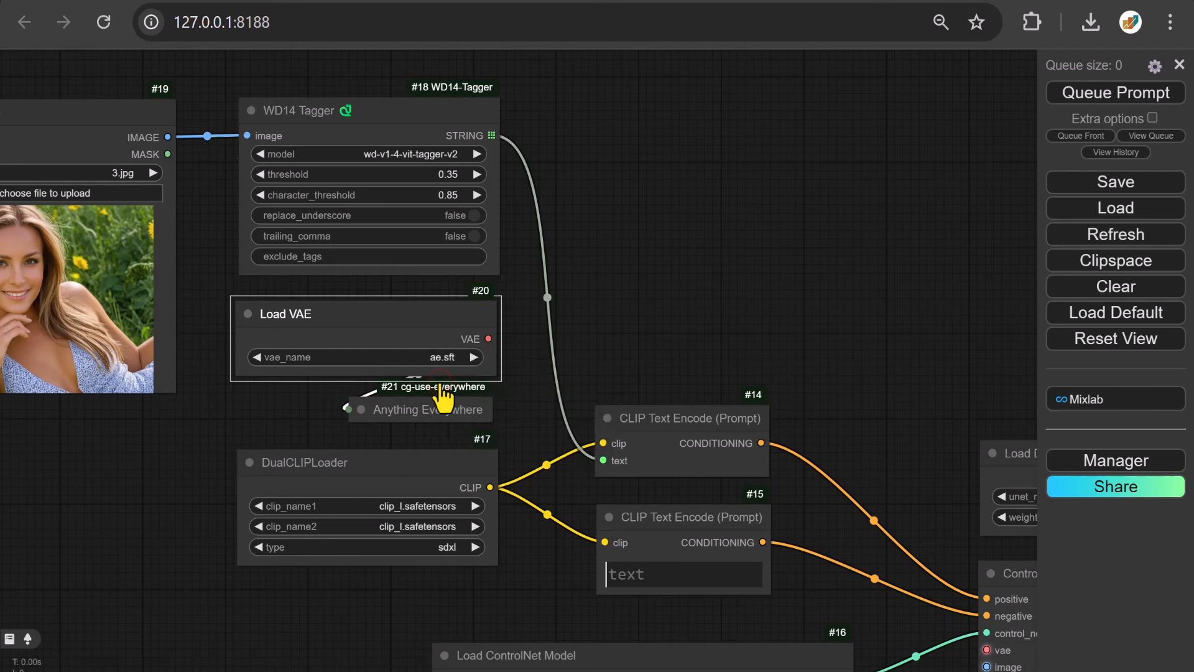
Set the DualCLIPLoader's clip_name1 to t5xxl_fp8_e4m3fn.safetensors and its type to flux.
left_click(407, 506)
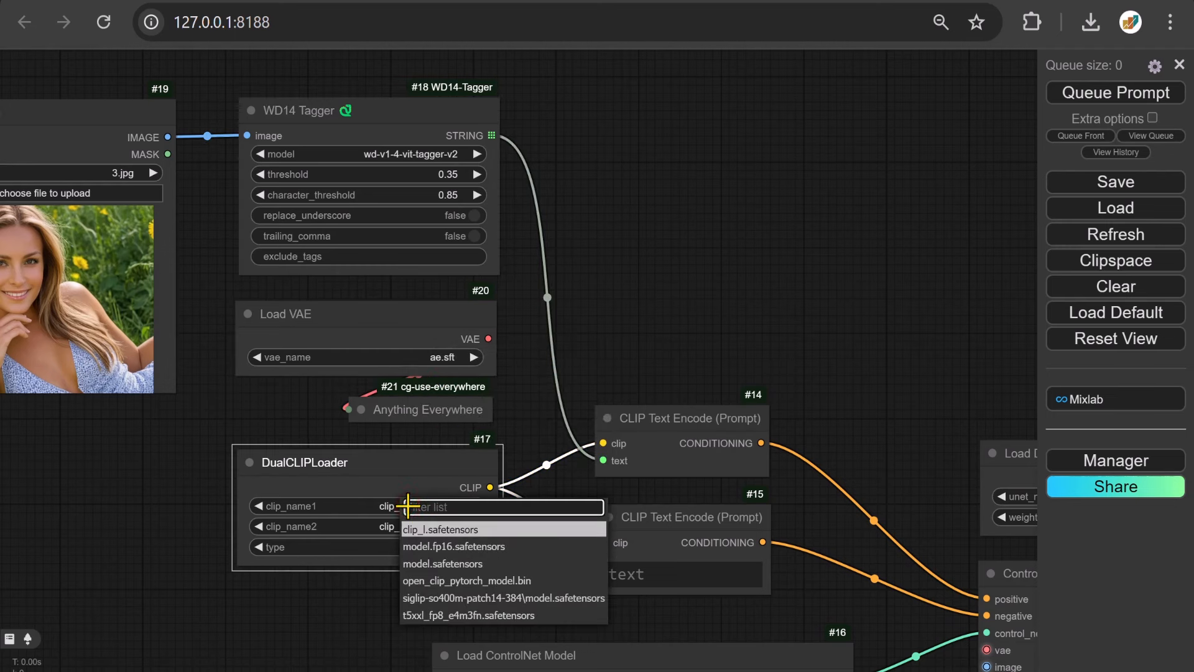
left_click(457, 615)
left_click(406, 547)
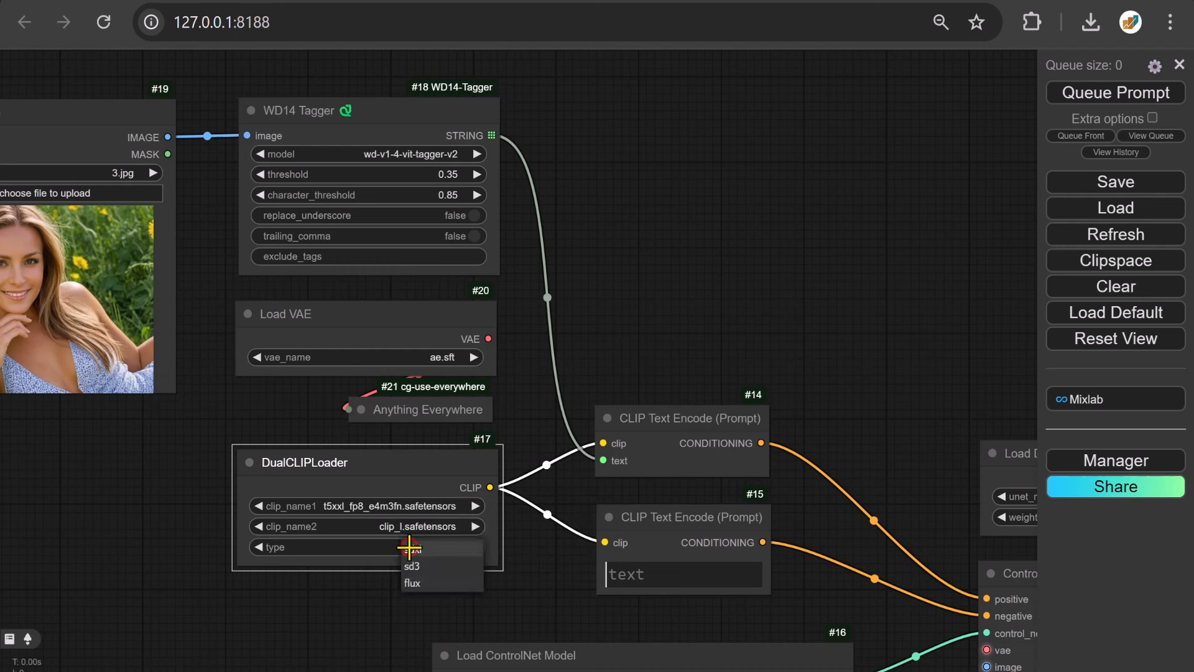
left_click(436, 588)
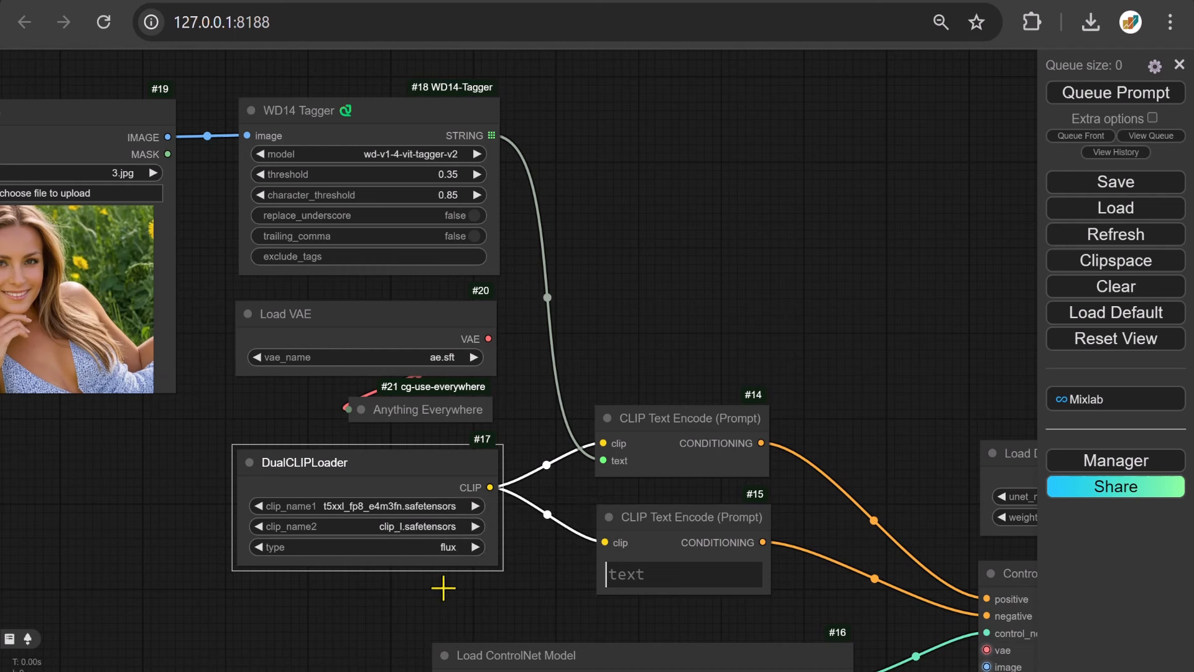
Set the Load Diffusion Model node's unet_name to flux1-dev-fp8.safetensors and weight_dtype to fp8_e4m3fn.
left_click_drag(912, 472, 80, 107)
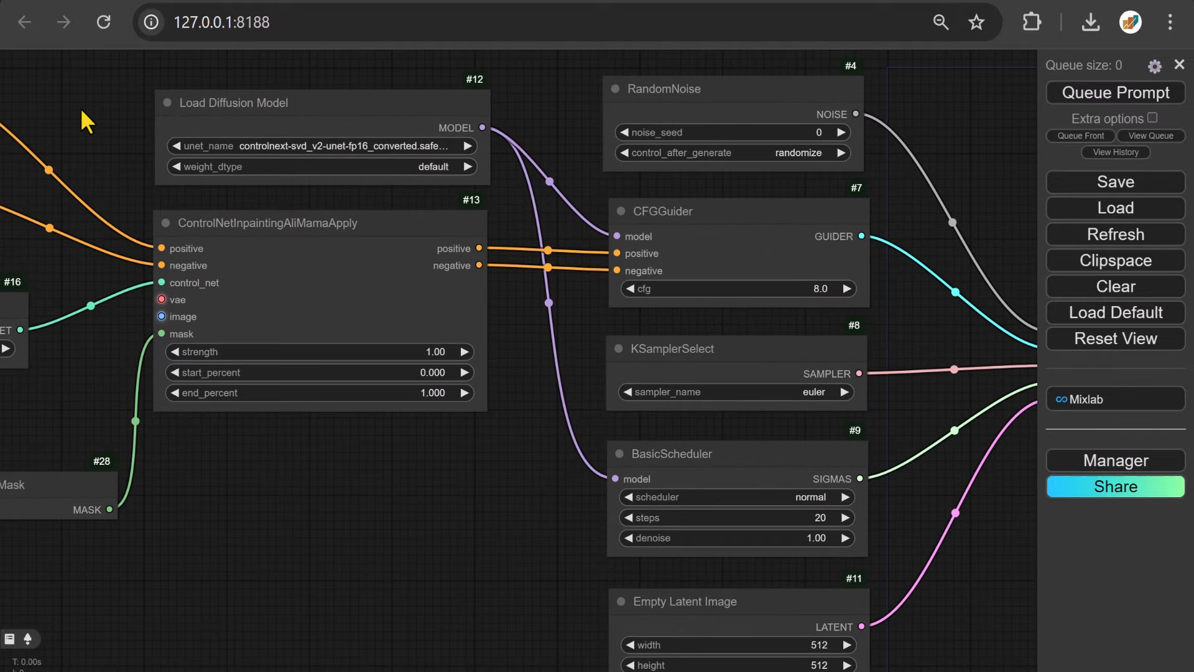
left_click(289, 147)
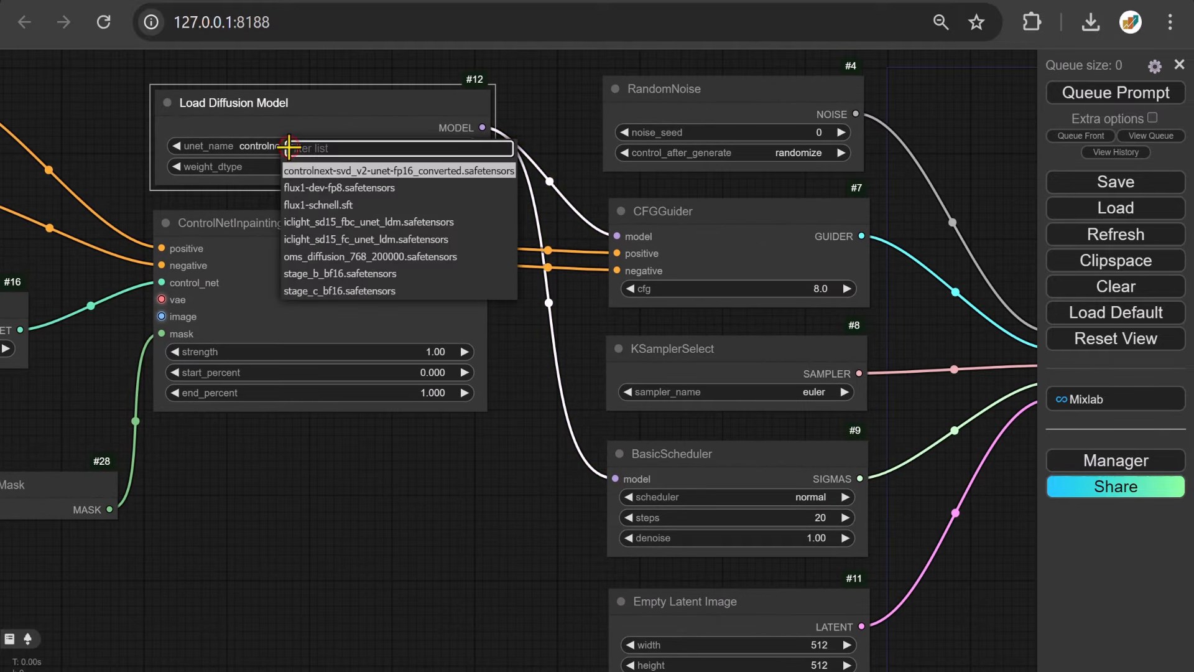
left_click(340, 188)
left_click(372, 165)
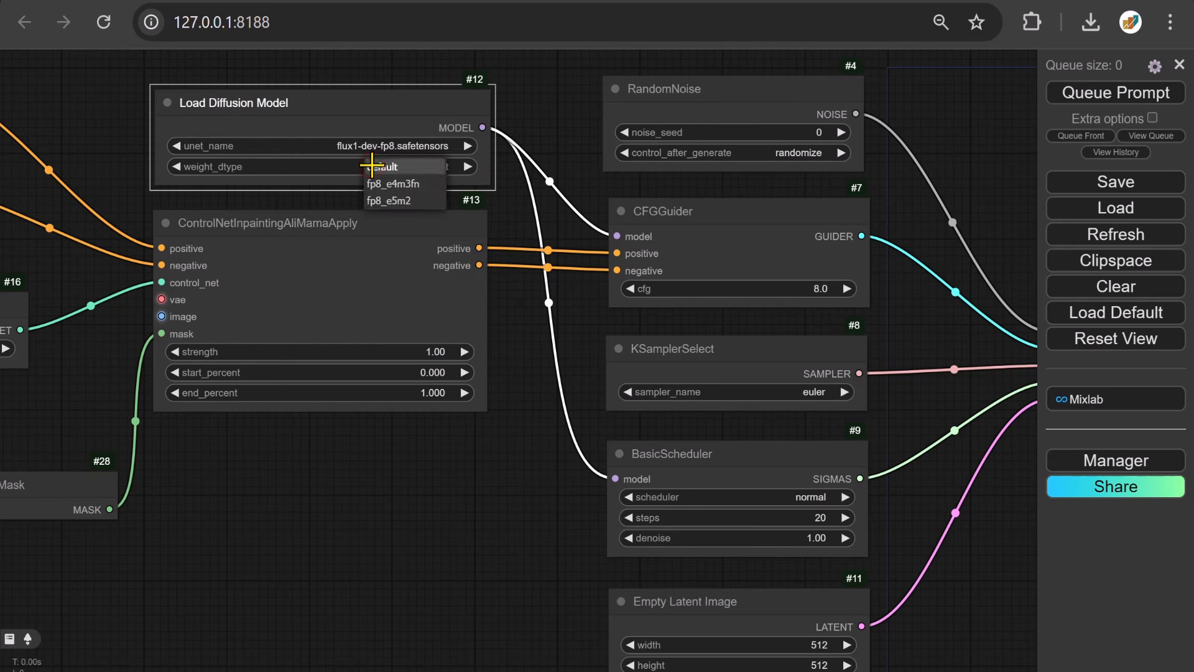
left_click(406, 181)
Set the ControlNetInpaintingAliMamaApply node's strength to 0.9.
left_click(403, 352)
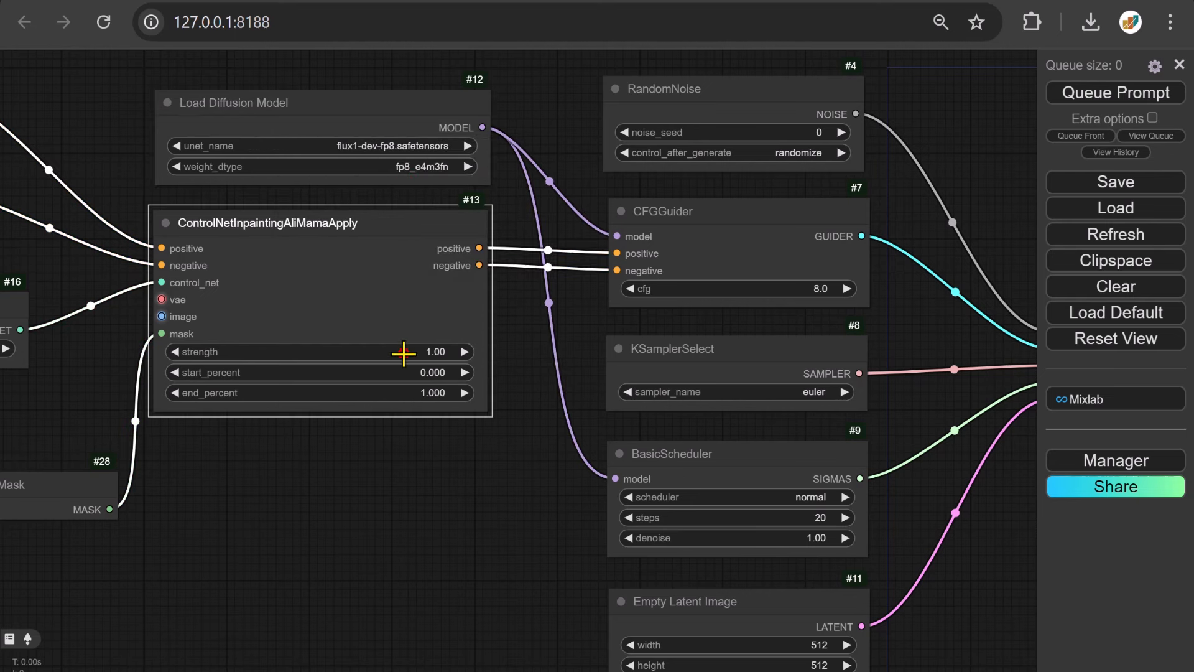
type("0.9")
key("Return")
Set the CFGGuider's cfg to 3 and the BasicScheduler's scheduler to simple.
left_click(799, 288)
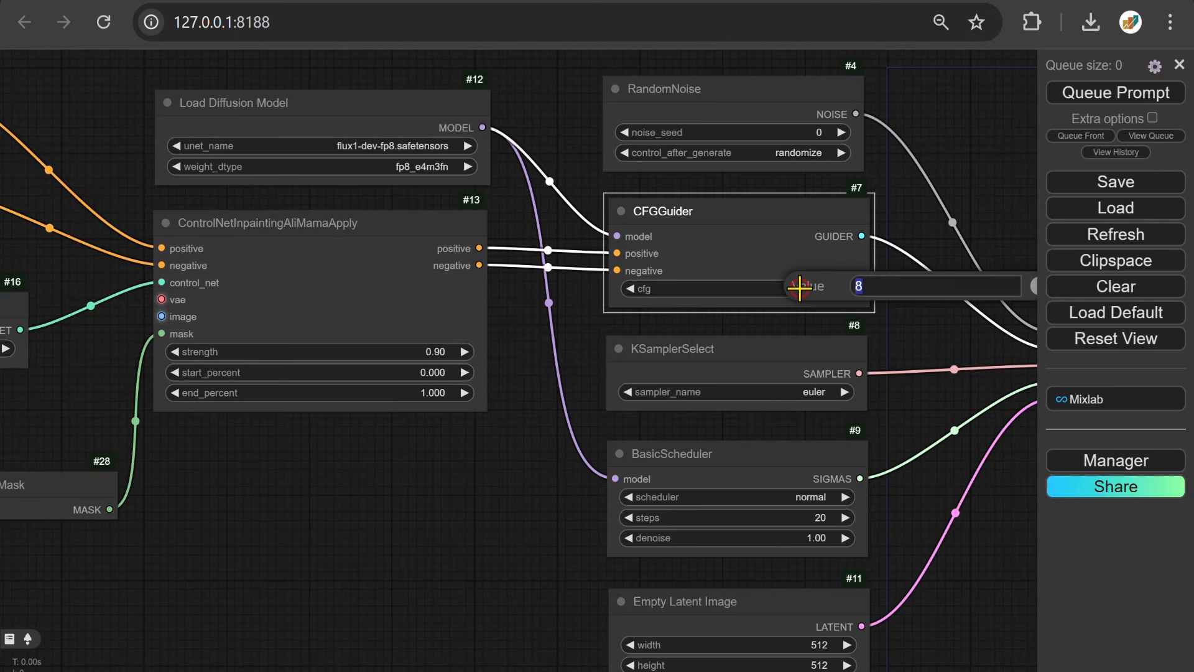
type("3")
key("Return")
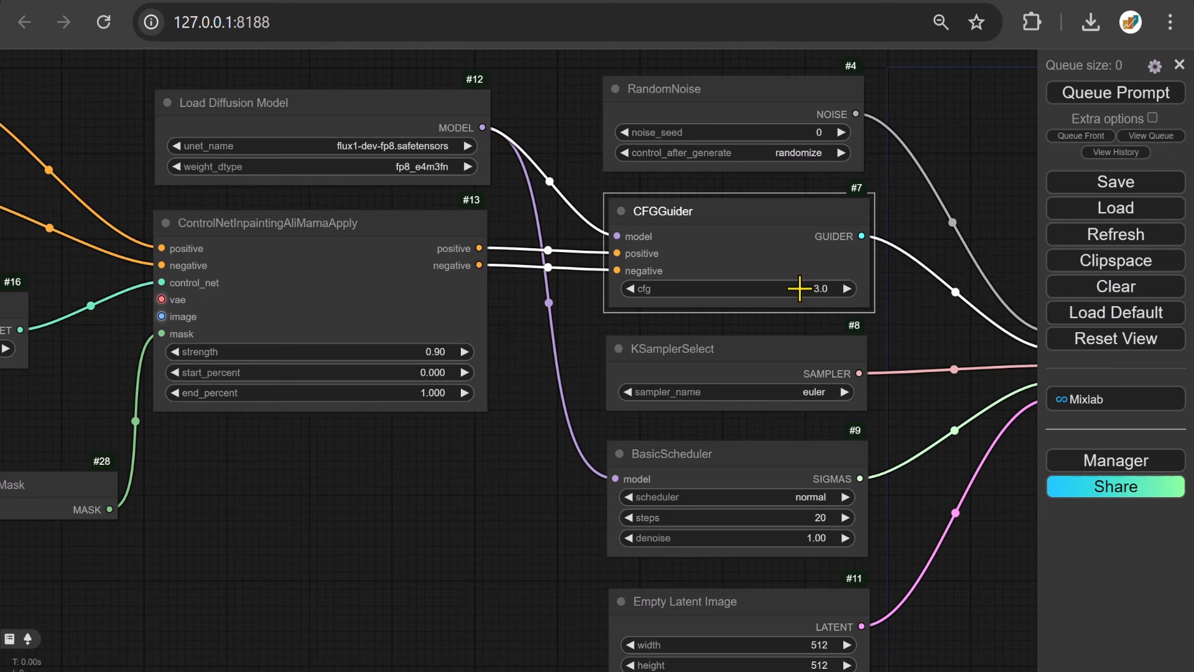
left_click(765, 494)
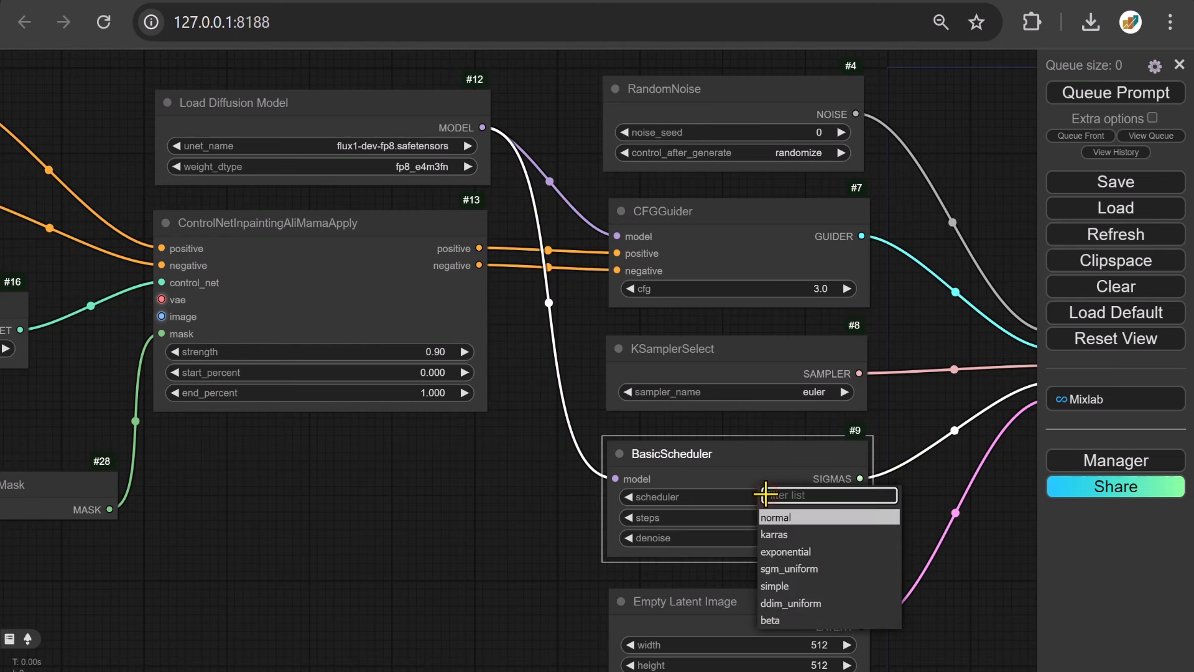
left_click(774, 586)
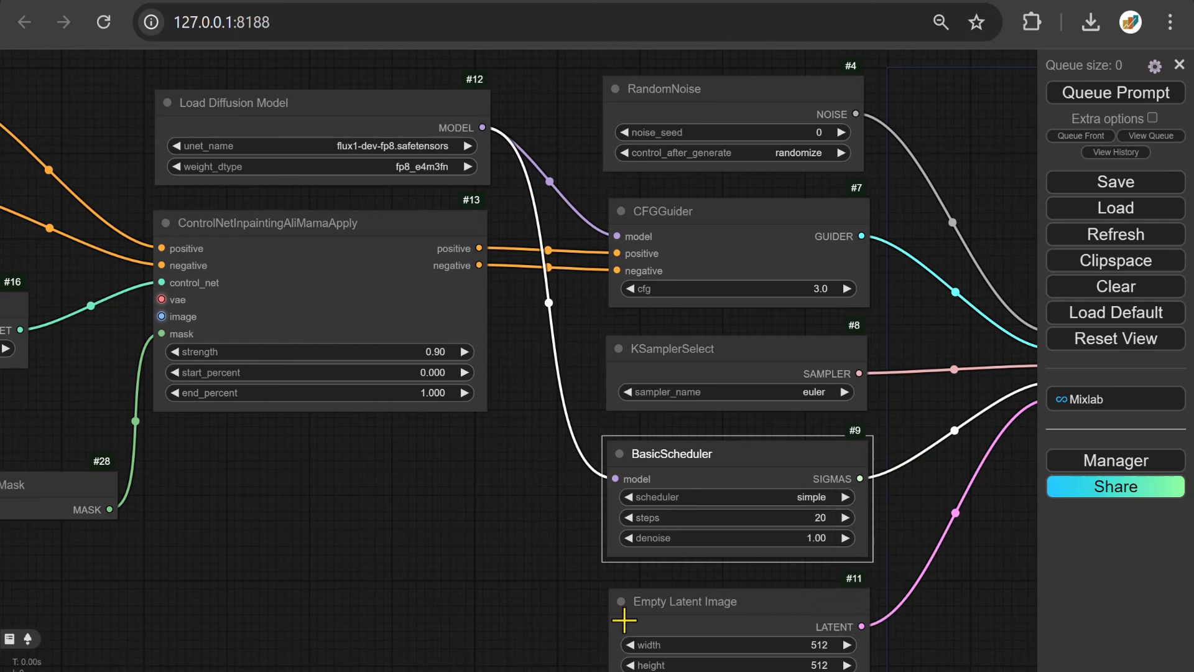
Convert the Empty Latent Image node's width and height widgets to inputs.
left_click_drag(557, 618, 614, 326)
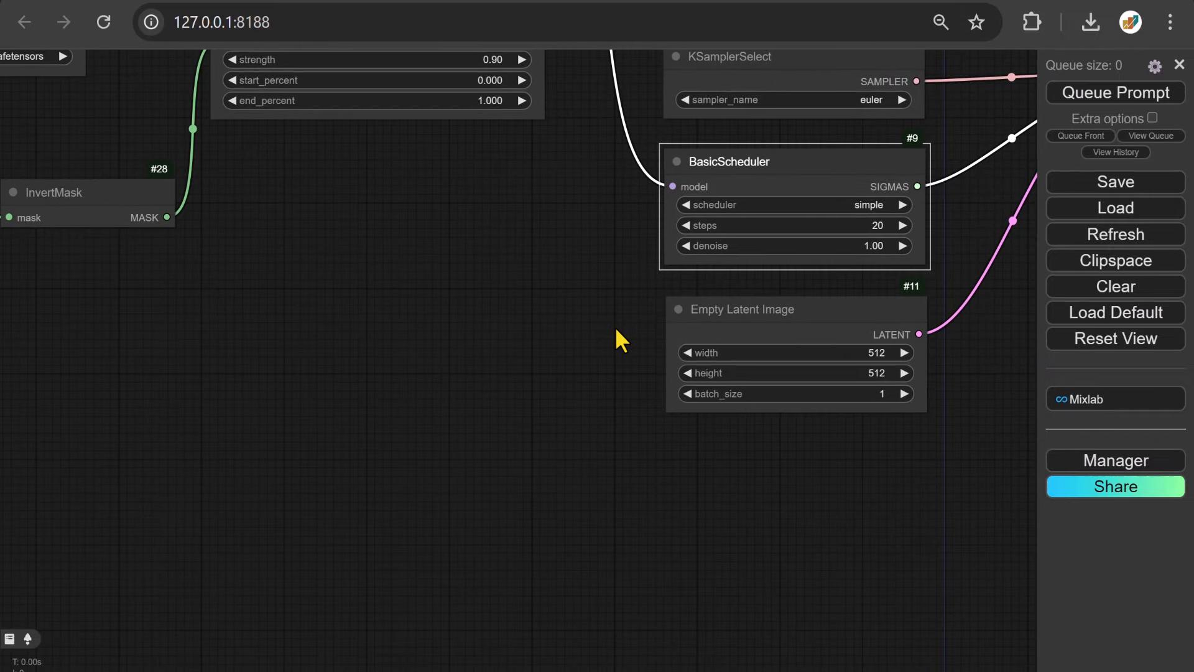
right_click(734, 340)
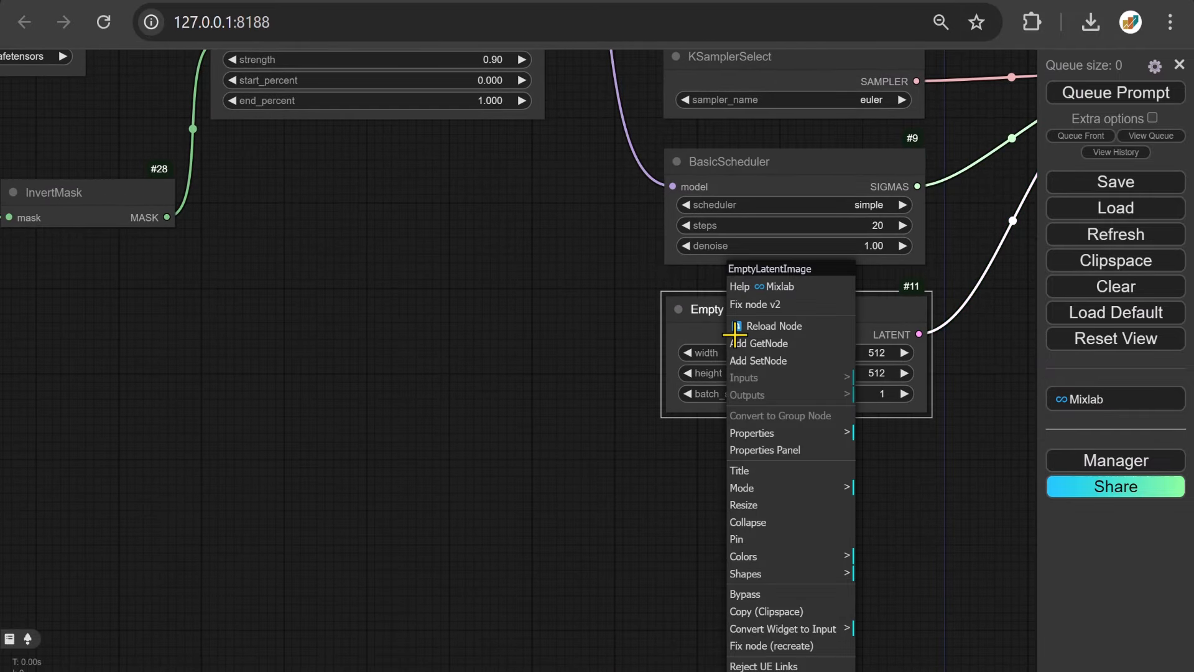
left_click(829, 629)
left_click(877, 628)
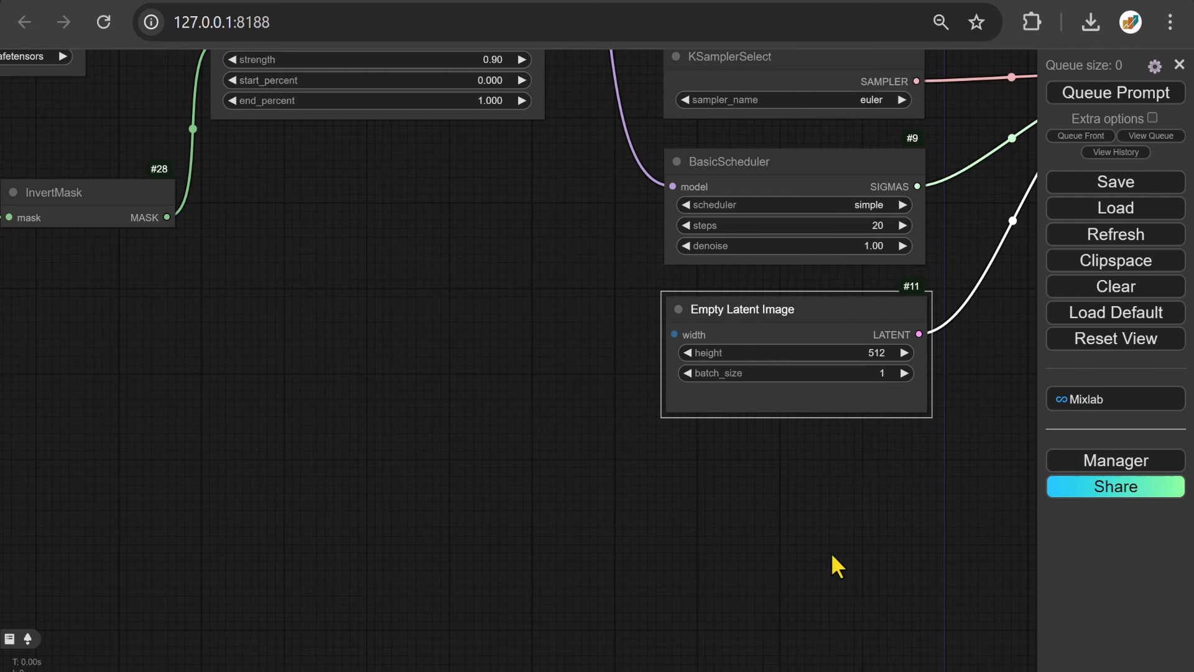
right_click(738, 336)
left_click(824, 612)
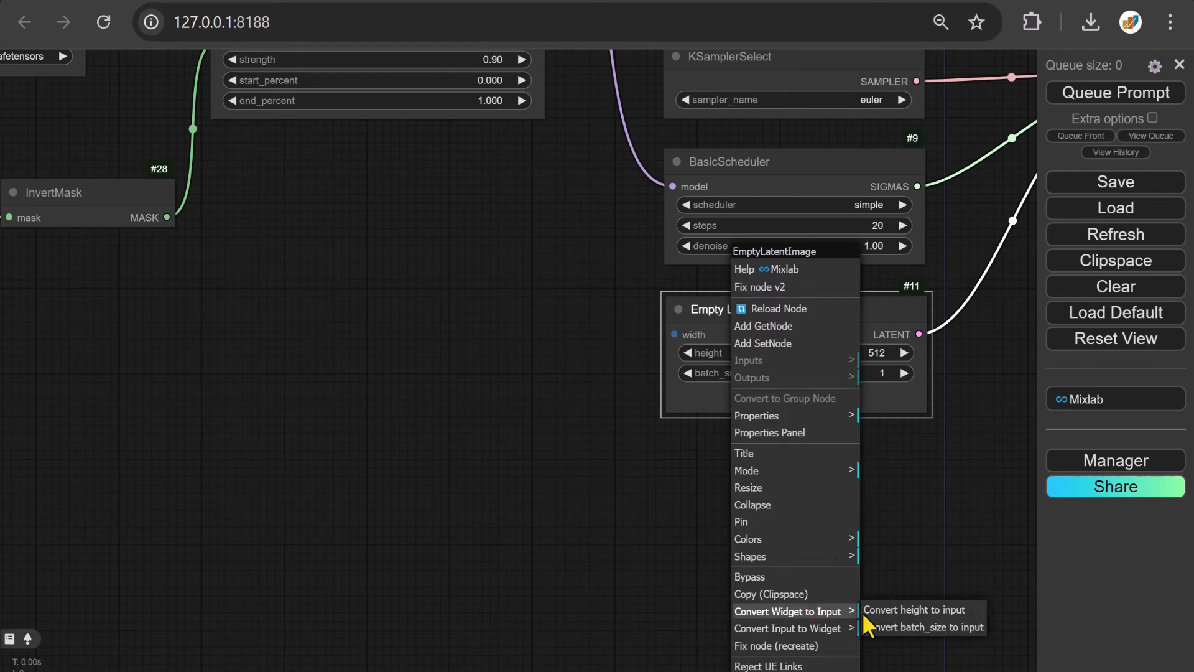
left_click(909, 612)
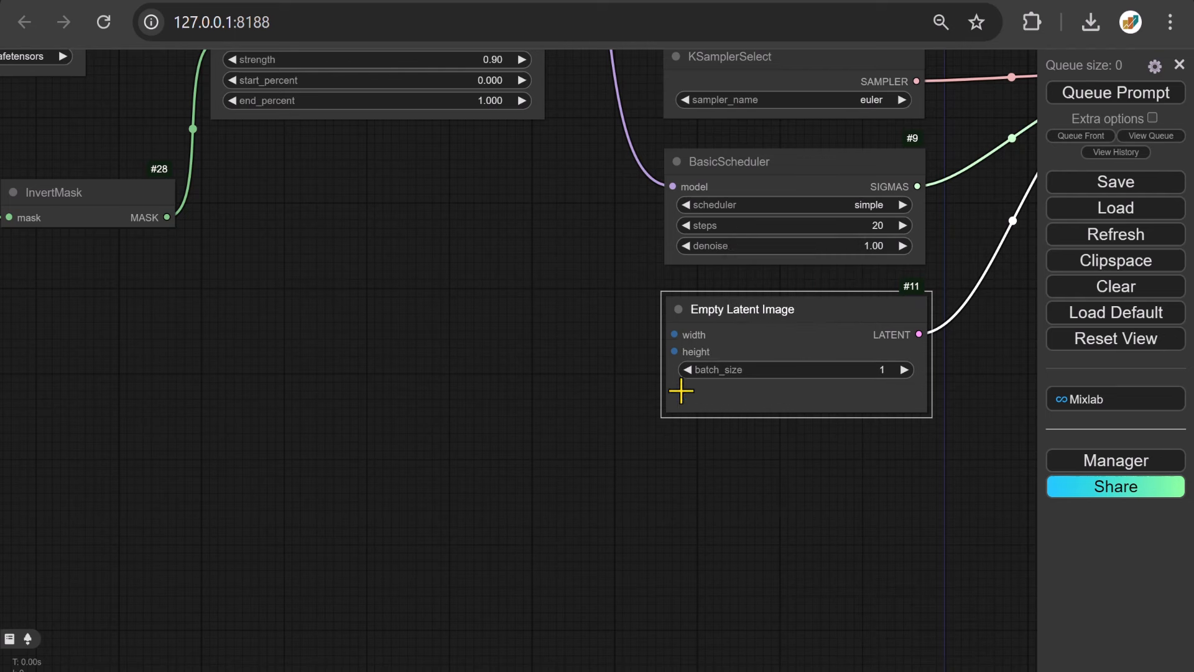
Add an essentials Get Image Size node beside Empty Latent Image and connect its width and height outputs to the matching inputs.
left_click_drag(674, 335, 508, 339)
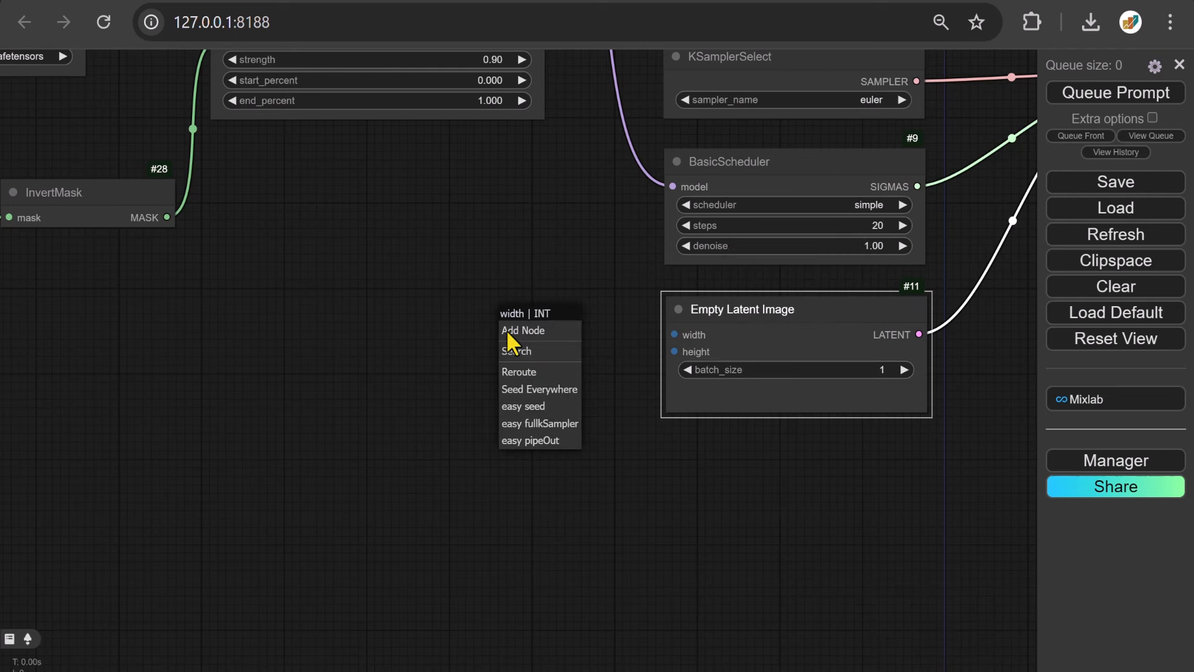
left_click(532, 352)
type("get")
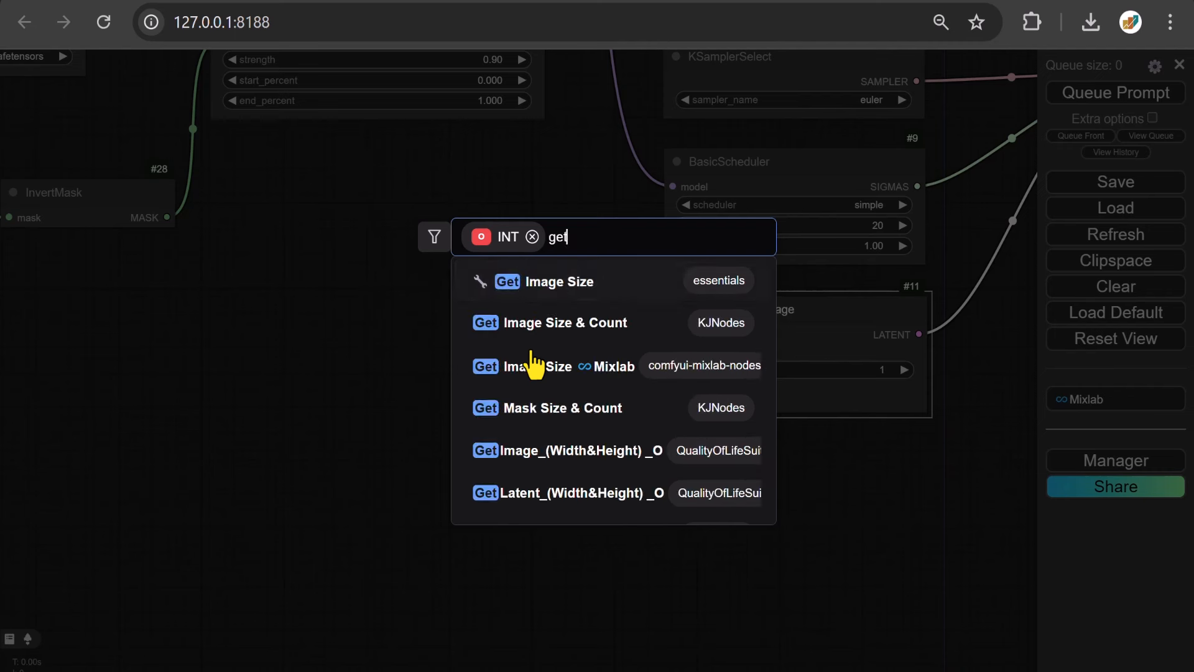
left_click(556, 291)
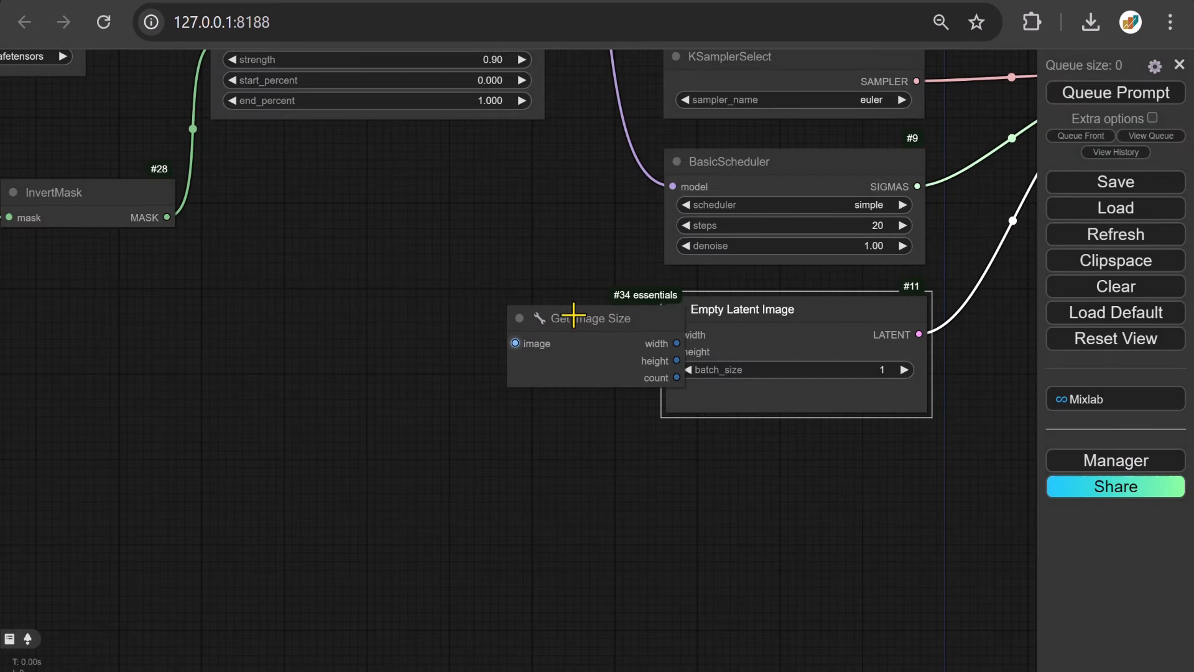
left_click_drag(599, 320, 669, 354)
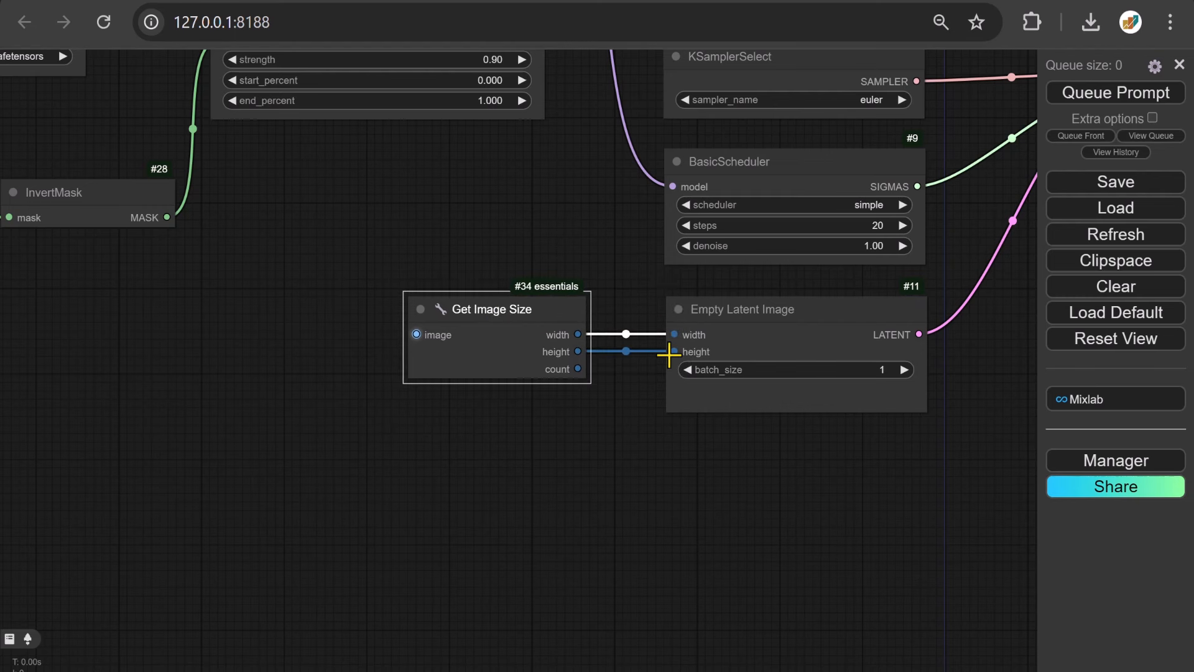
Enlarge the Preview Image node at the end of the workflow to show the generated image bigger.
left_click_drag(971, 368, 109, 511)
left_click_drag(943, 490, 440, 468)
left_click_drag(607, 371, 760, 468)
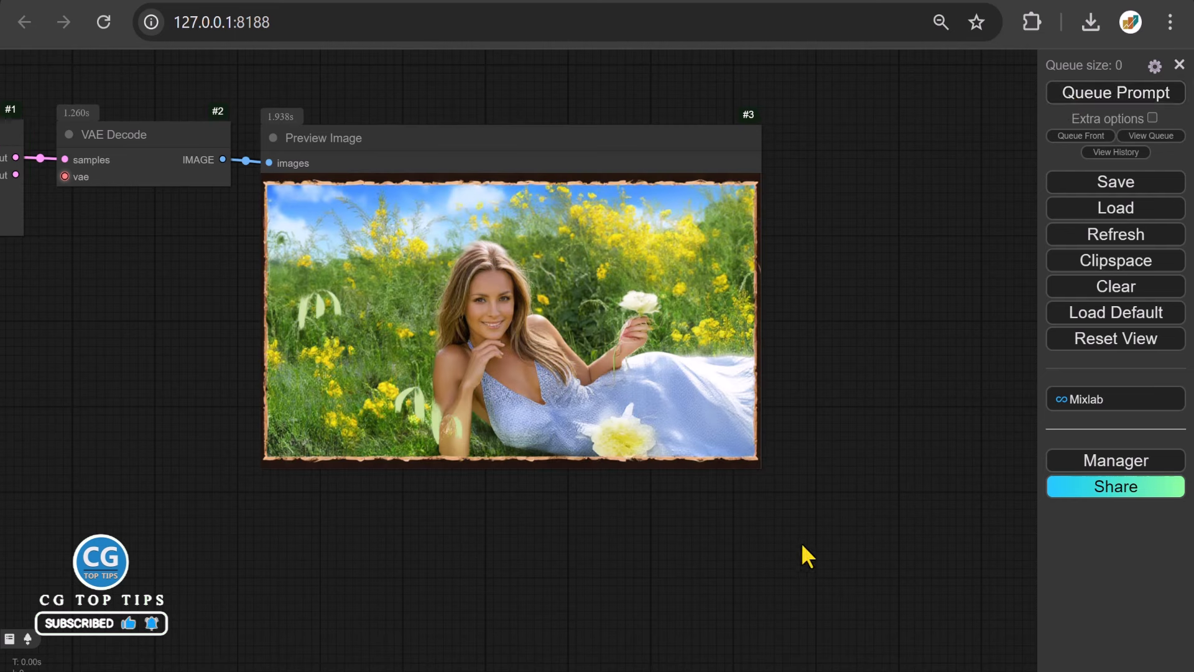
left_click_drag(757, 465, 914, 569)
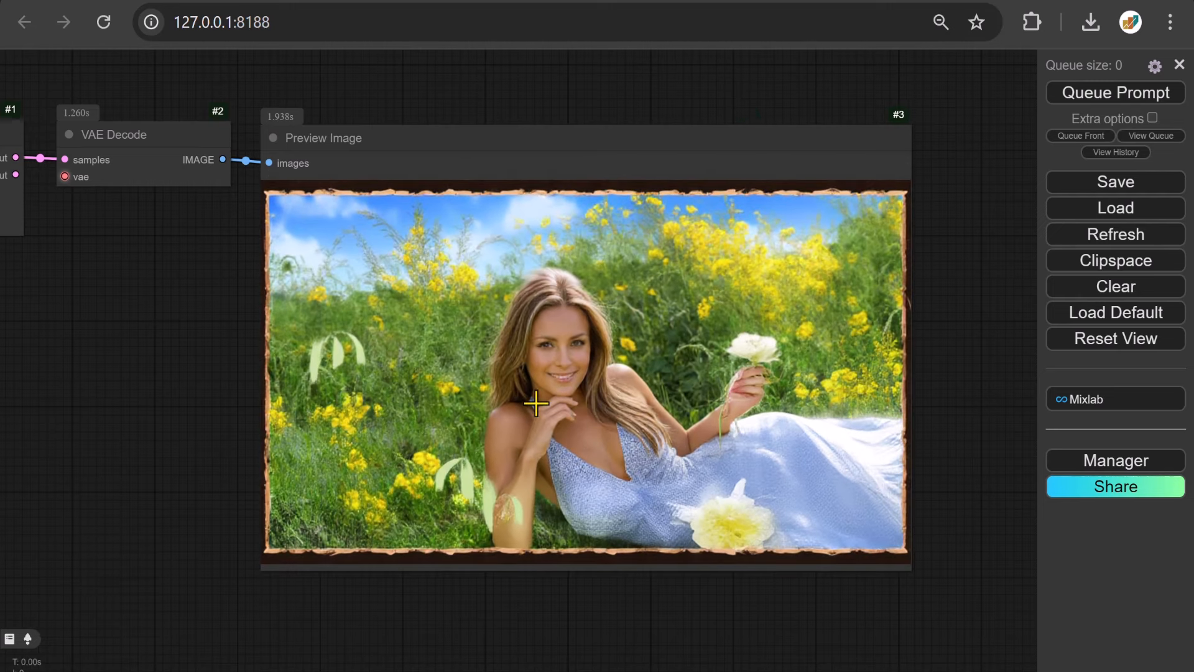
Move the Load Image node holding 3.jpg next to the Preview Image node to compare the original with the outpainted result.
scroll(536, 403, "down", 6)
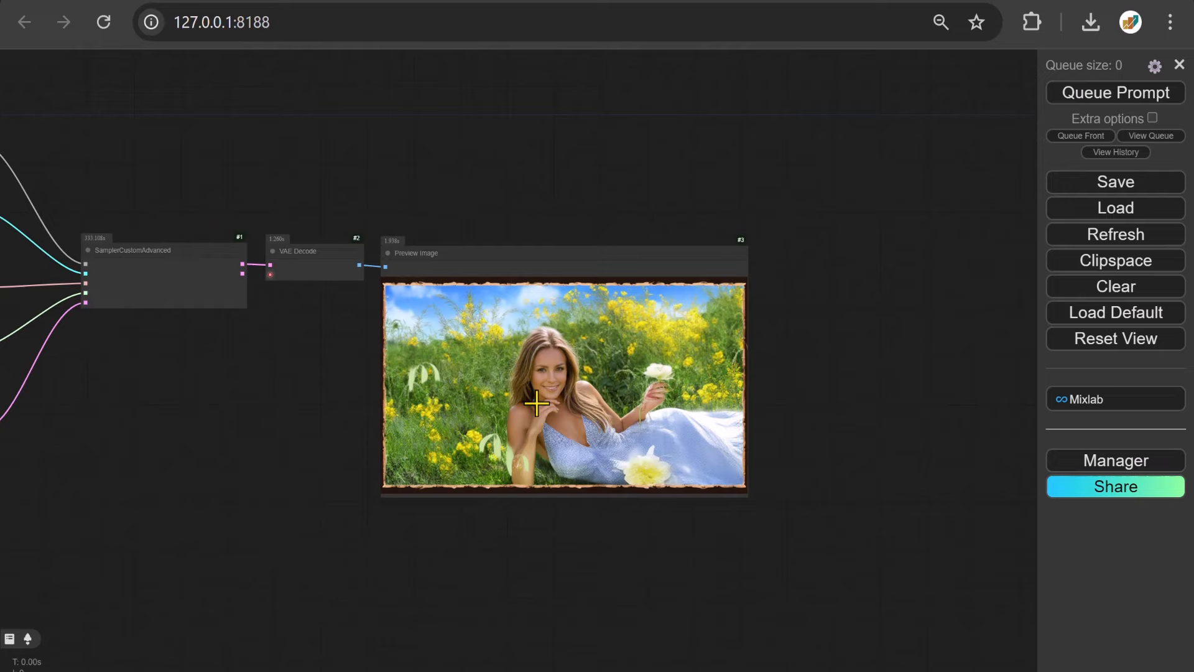
scroll(536, 403, "down", 6)
left_click_drag(21, 522, 373, 548)
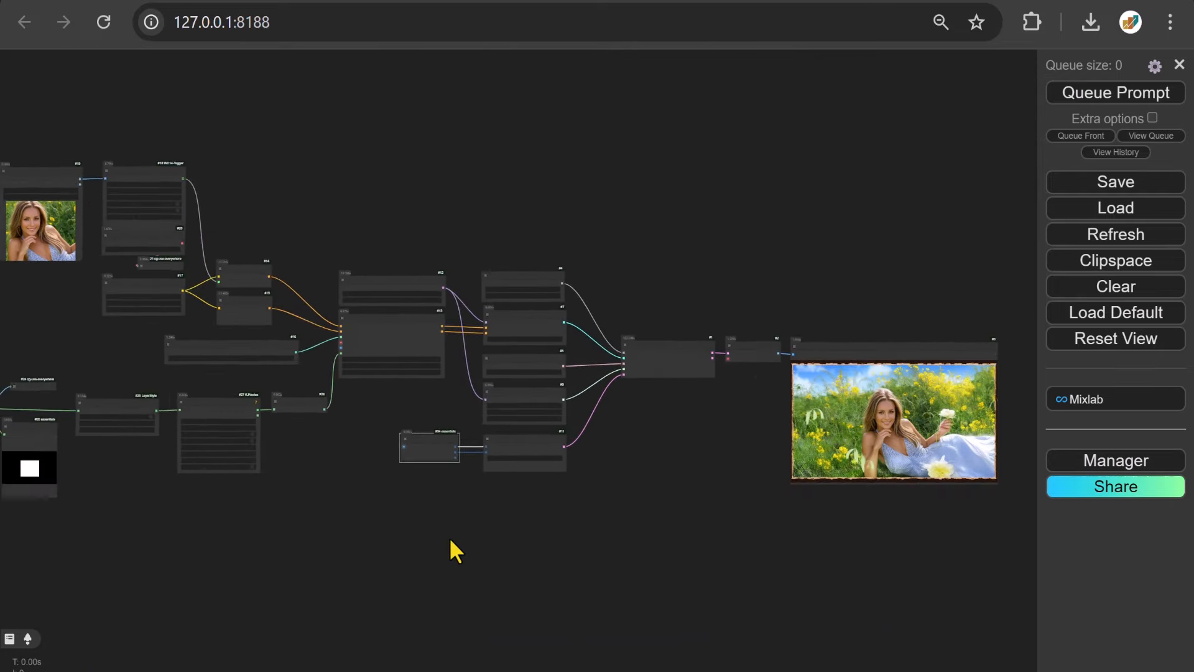
left_click_drag(450, 539, 716, 524)
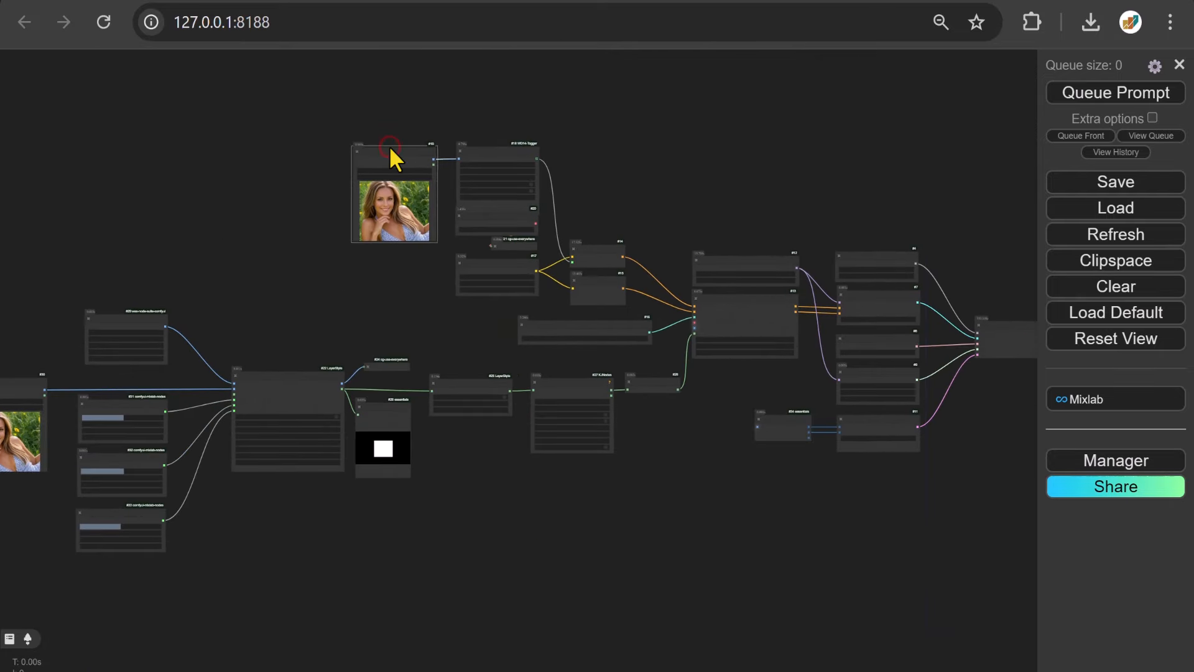
left_click_drag(391, 149, 1040, 467)
left_click_drag(949, 442, 371, 502)
left_click_drag(437, 531, 805, 408)
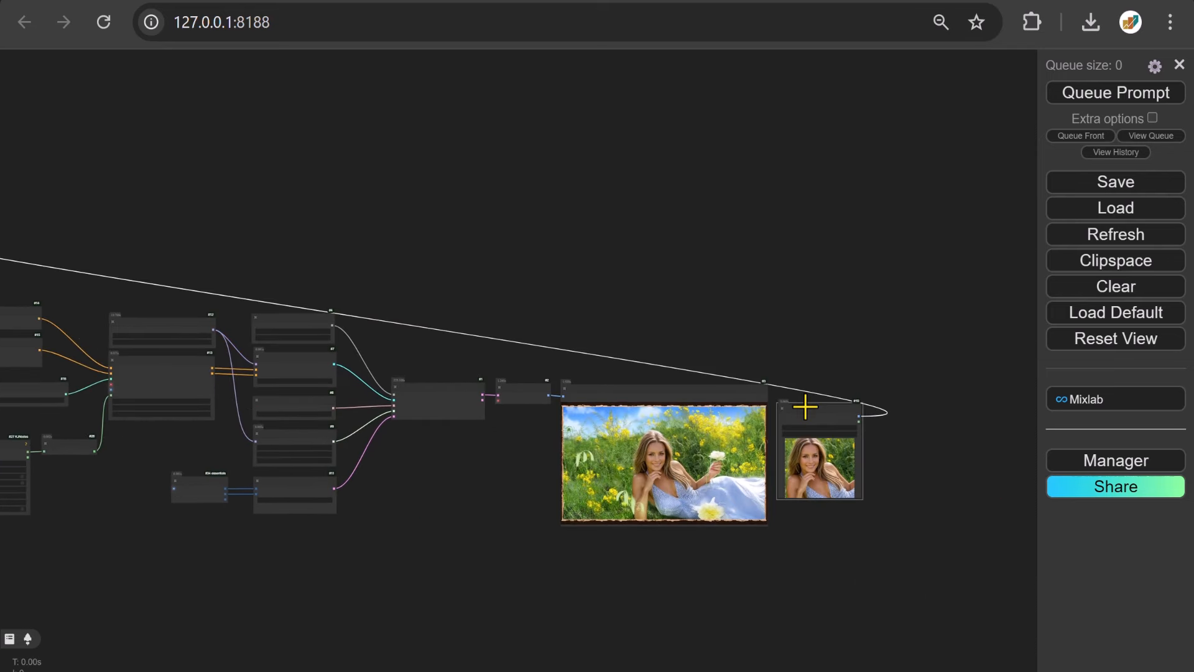
scroll(776, 506, "up", 10)
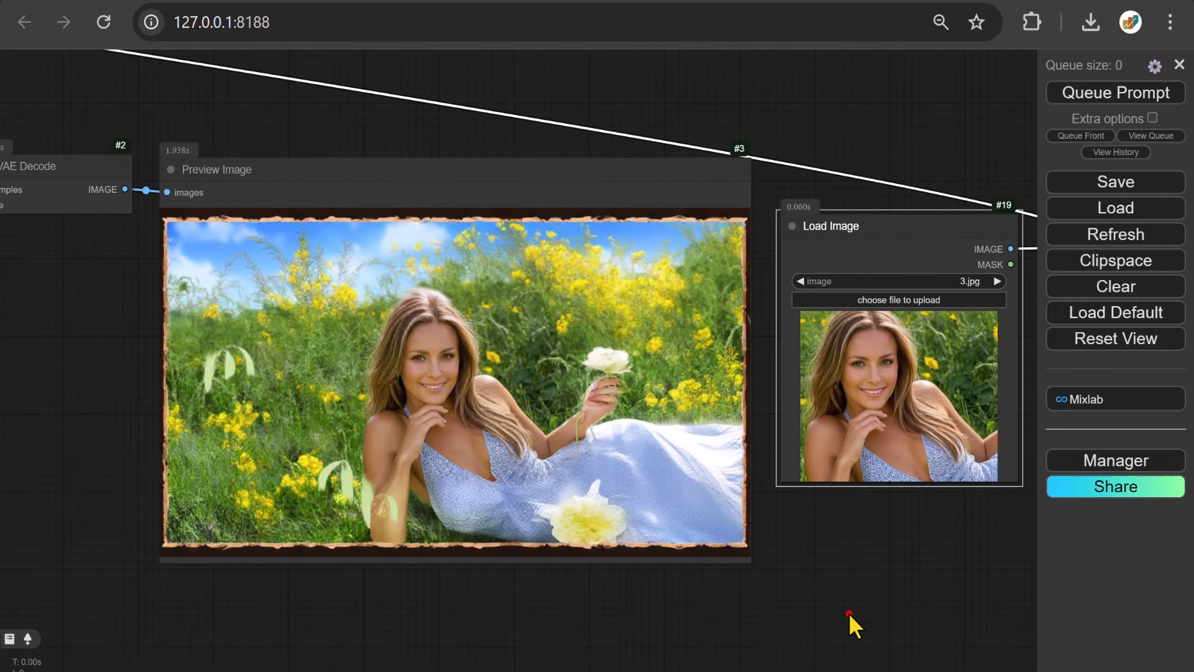
left_click_drag(850, 614, 818, 523)
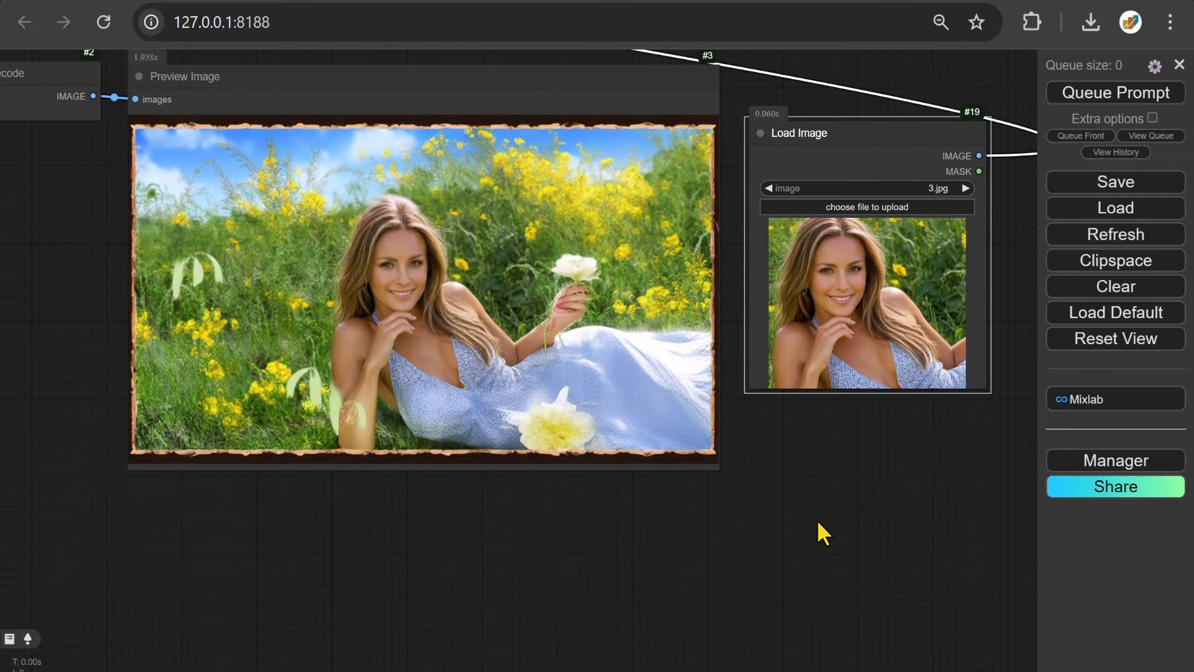